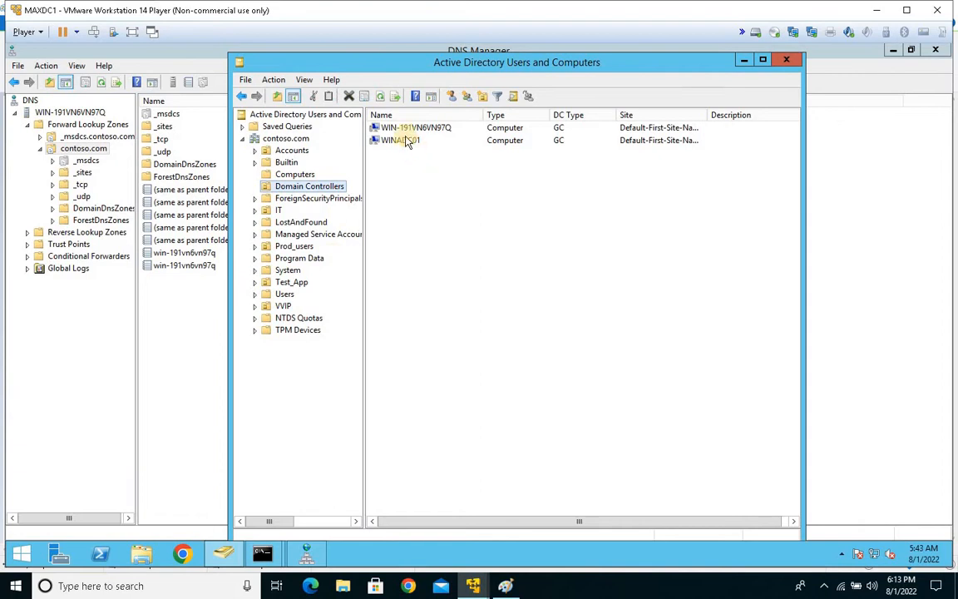
Review the WIN-191VN6VN97Q and WINADC01 computer objects in the Domain Controllers container of contoso.com.
{"action": "left_click", "coordinate": [386, 127]}
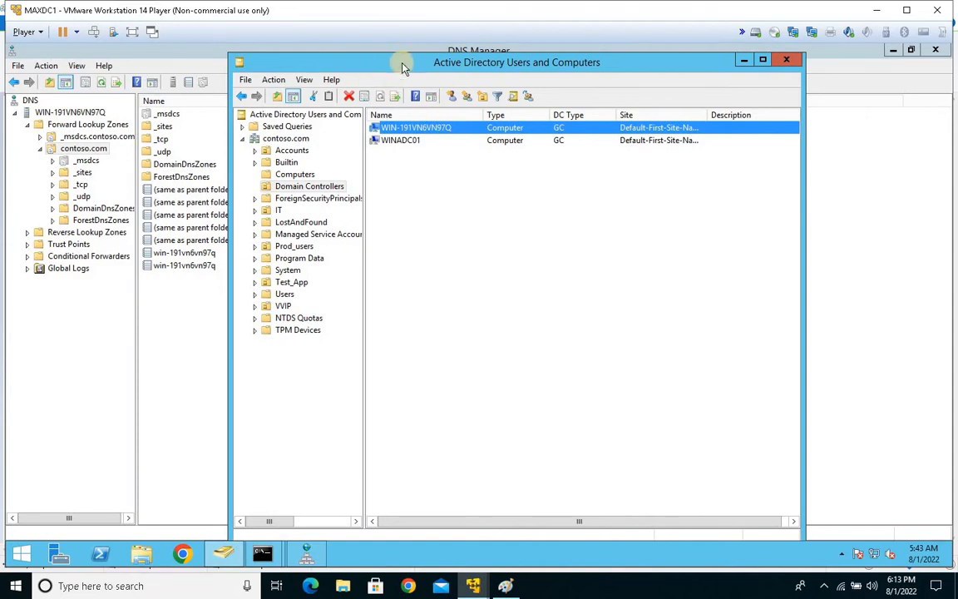
{"action": "left_click_drag", "start_coordinate": [402, 66], "coordinate": [373, 64]}
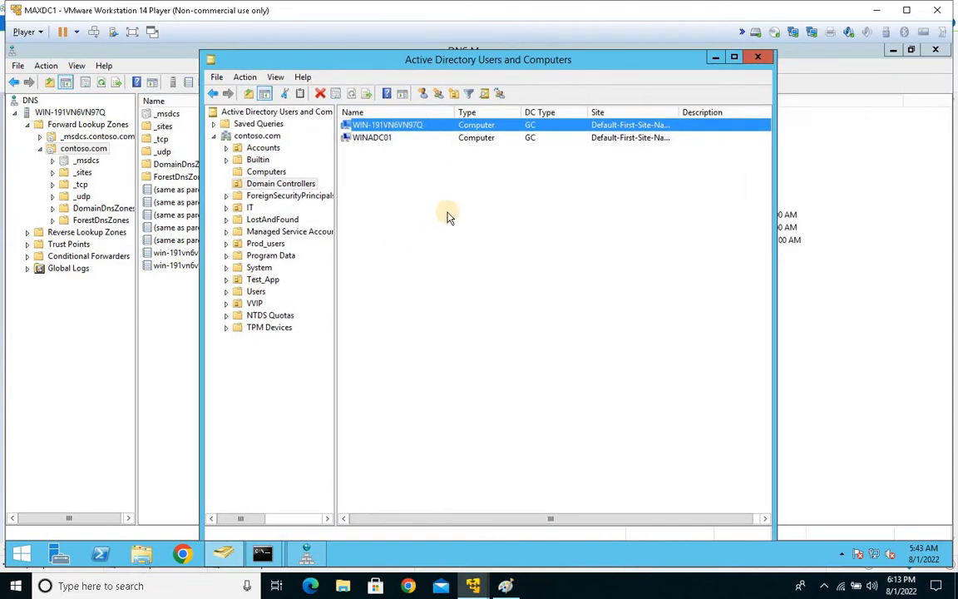
{"action": "left_click", "coordinate": [366, 139]}
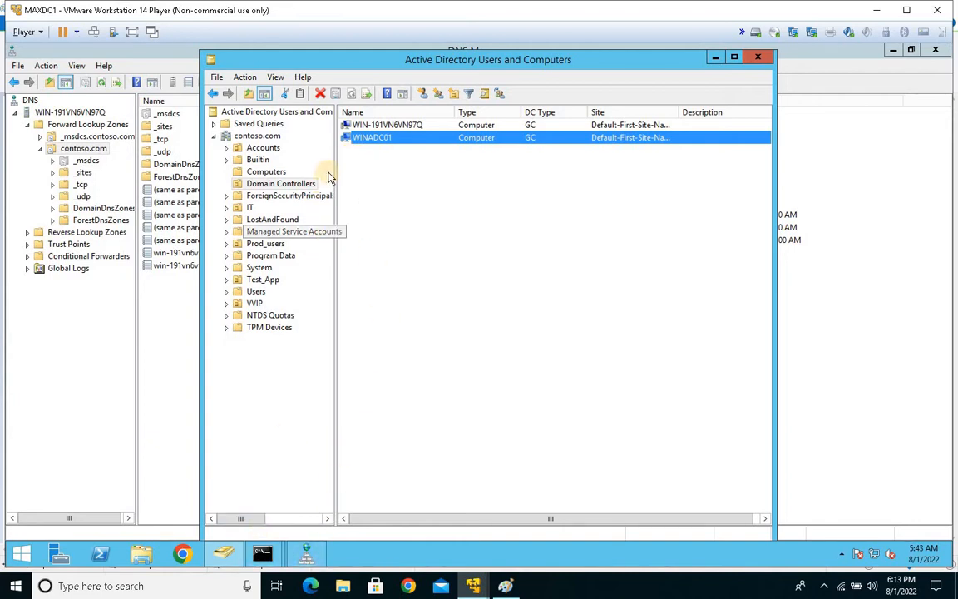
{"action": "left_click", "coordinate": [283, 183]}
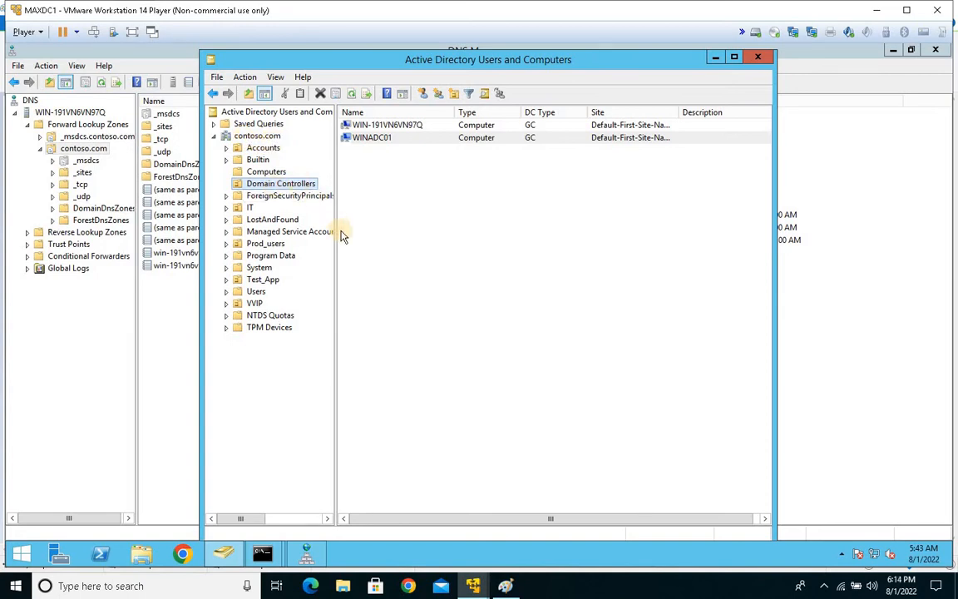
Start deleting the WINADC01 computer object from Domain Controllers, and decline the confirmation.
{"action": "left_click", "coordinate": [373, 137]}
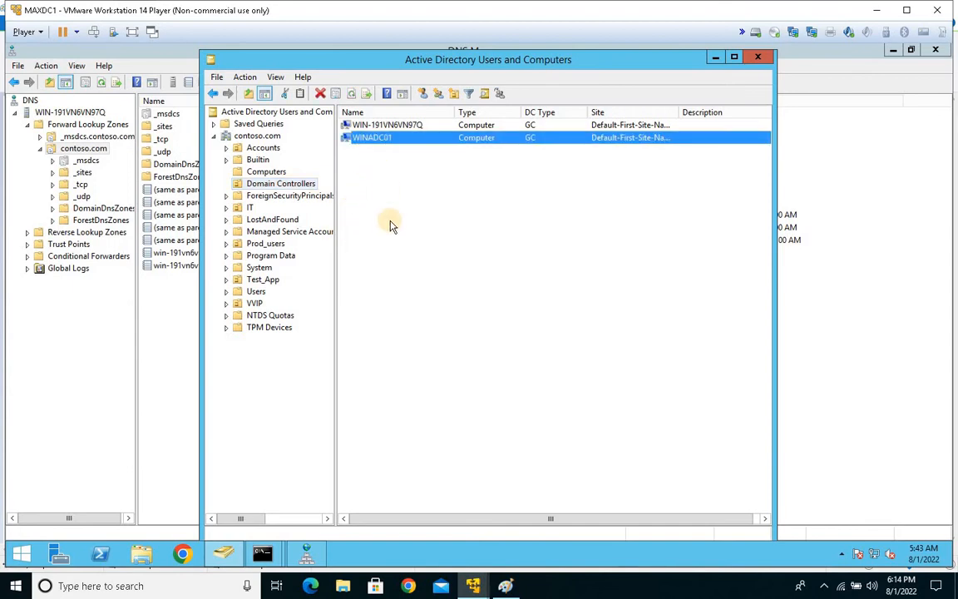
{"action": "right_click", "coordinate": [367, 140]}
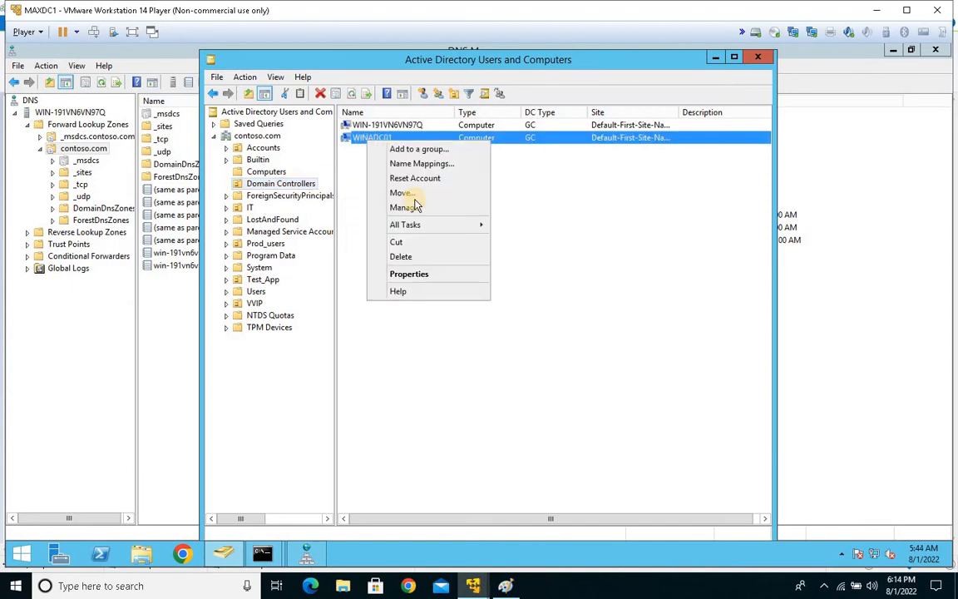
{"action": "left_click", "coordinate": [410, 259]}
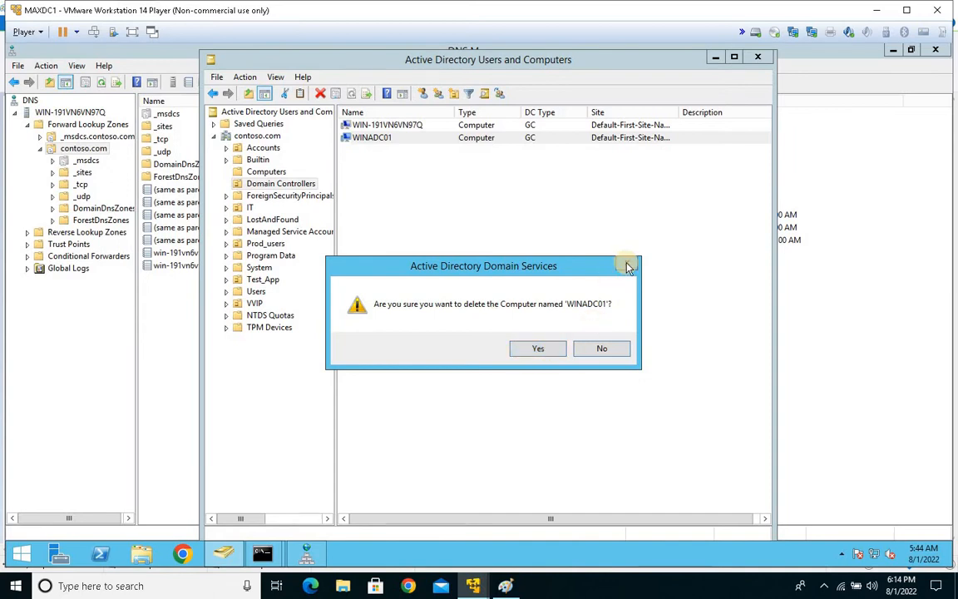
{"action": "left_click", "coordinate": [603, 349]}
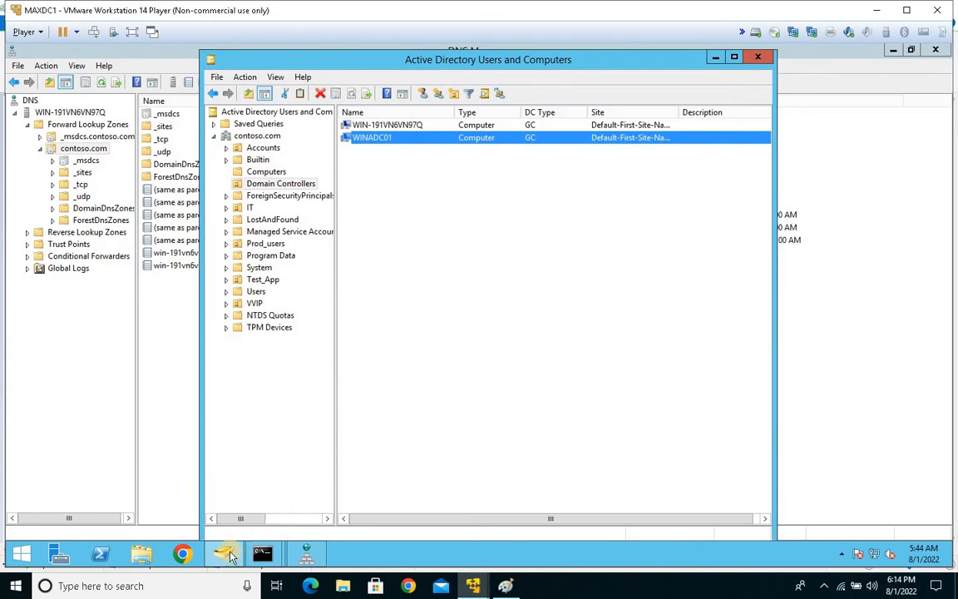
Find and open Active Directory Sites and Services, maximize its window, and widen the console tree.
{"action": "left_click", "coordinate": [21, 553]}
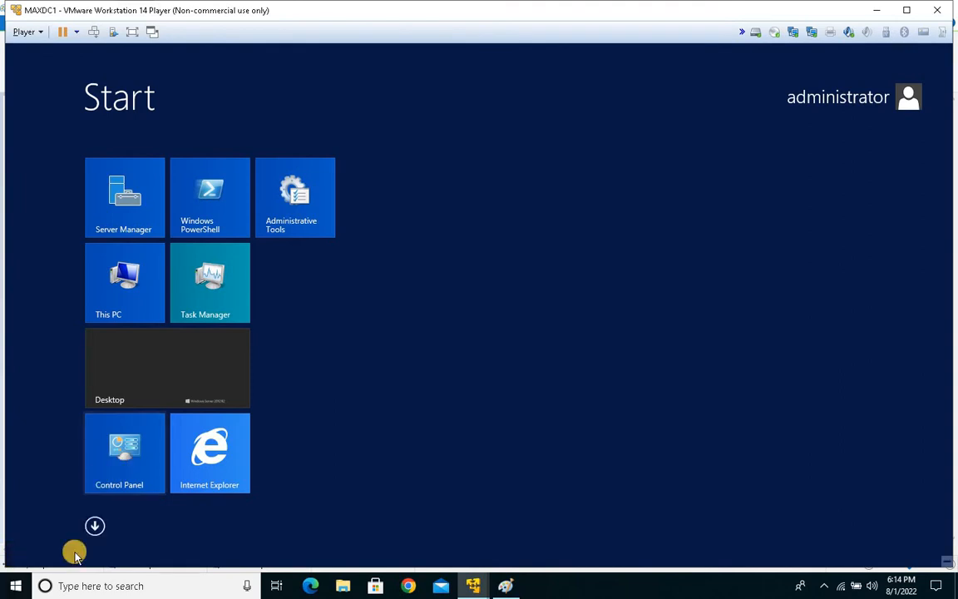
{"action": "left_click", "coordinate": [156, 395]}
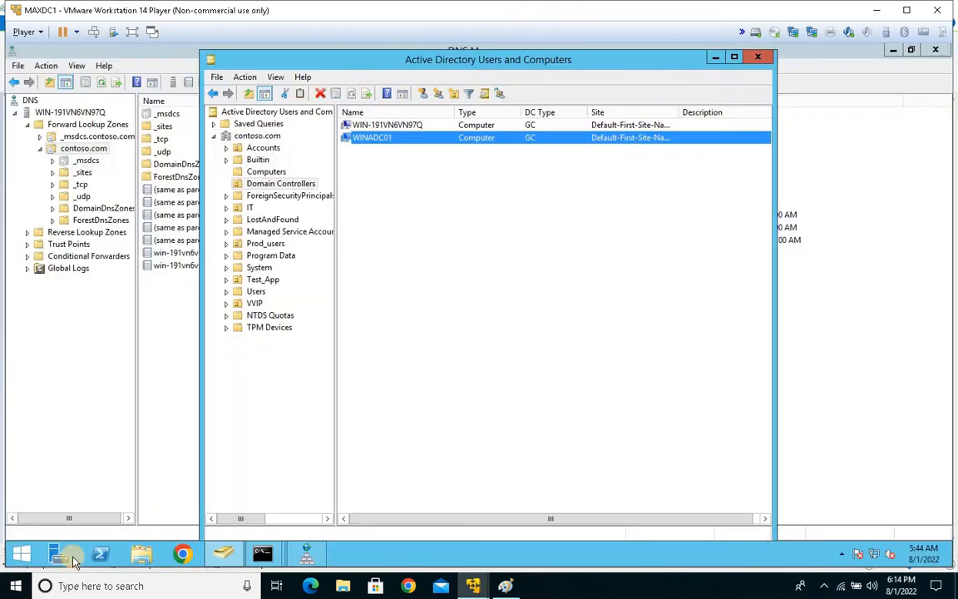
{"action": "left_click", "coordinate": [18, 556]}
{"action": "type", "text": "sites and Services"}
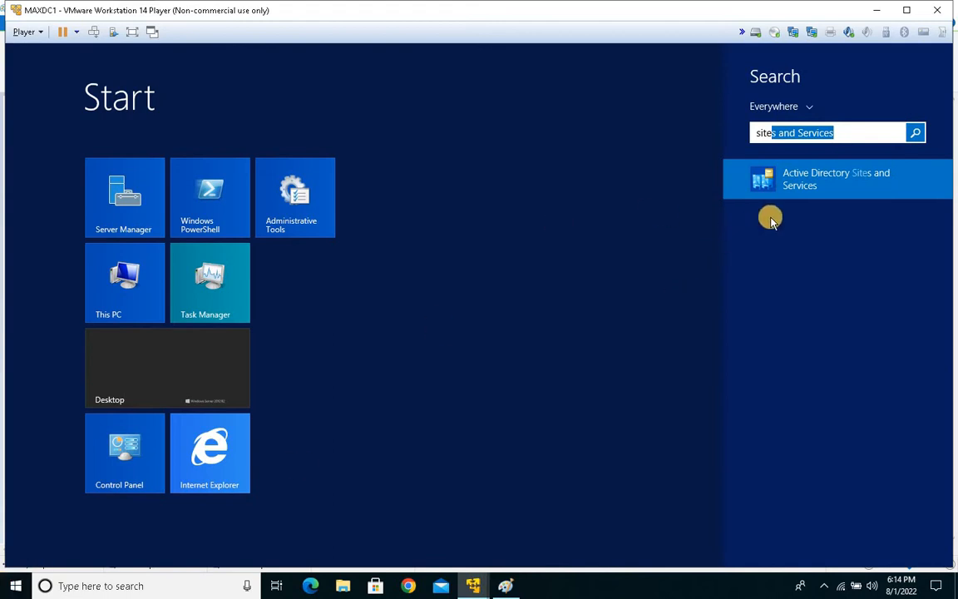
{"action": "left_click", "coordinate": [809, 184]}
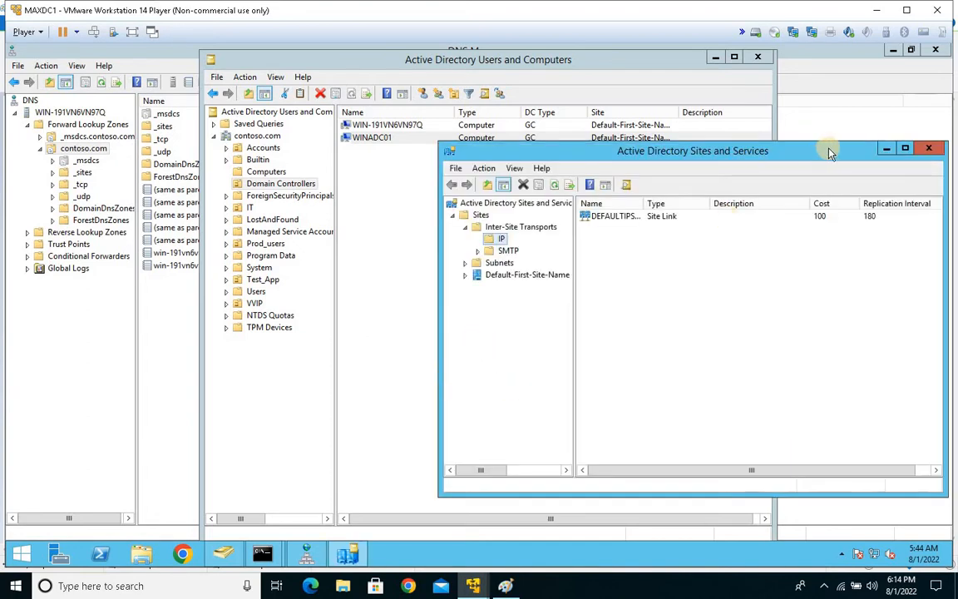
{"action": "left_click", "coordinate": [905, 148]}
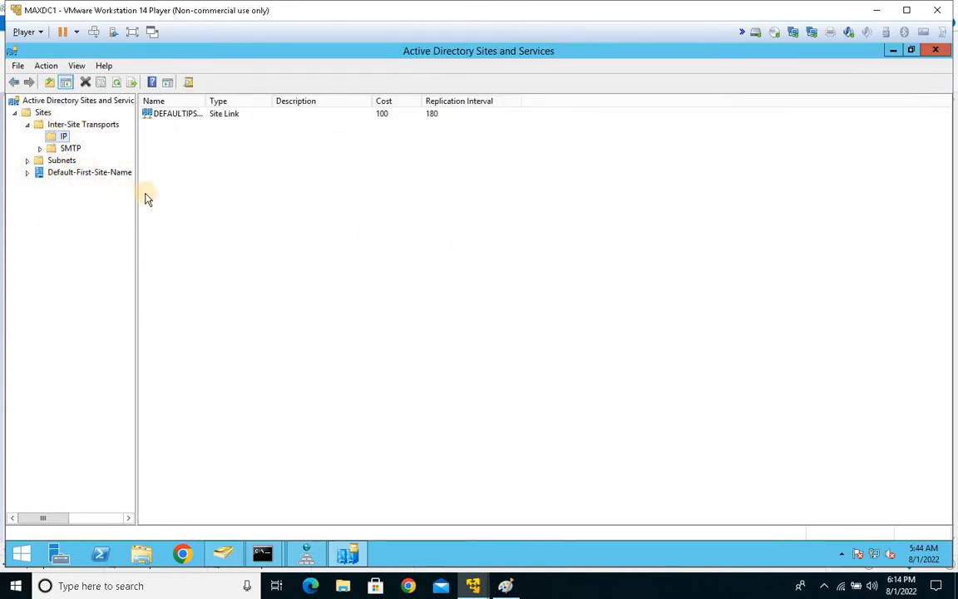
{"action": "left_click_drag", "start_coordinate": [141, 194], "coordinate": [262, 195]}
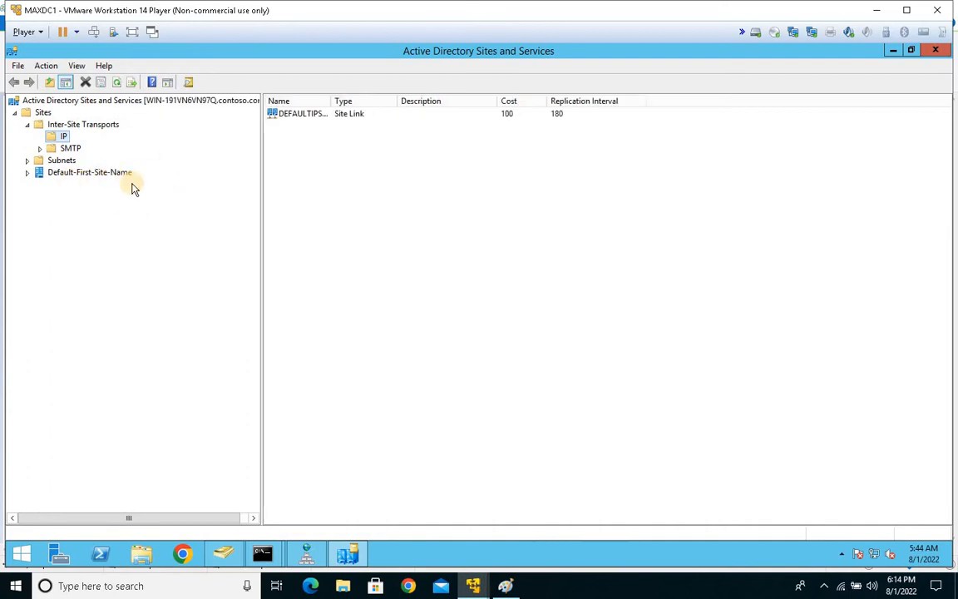
Expand the servers of Default-First-Site-Name and inspect the NTDS Settings connection of WIN-191VN6VN97Q, expanding WINADC01 as well.
{"action": "left_click", "coordinate": [28, 173]}
{"action": "left_click", "coordinate": [39, 184]}
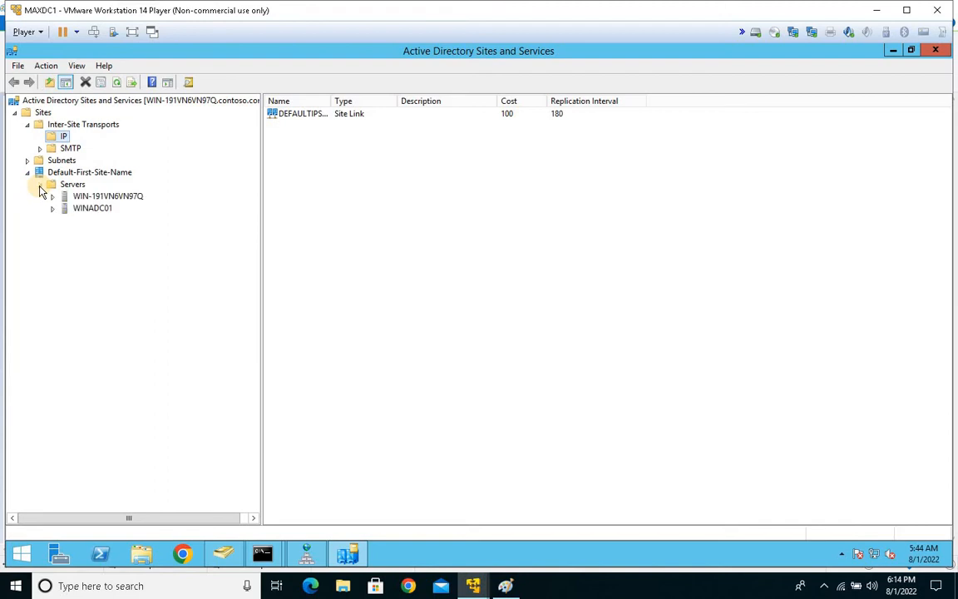
{"action": "left_click", "coordinate": [53, 196]}
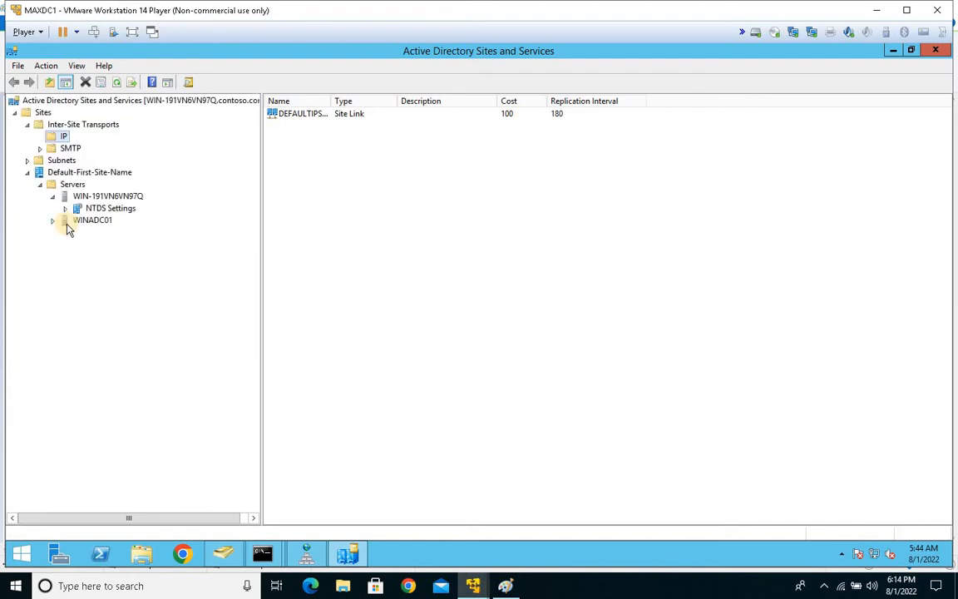
{"action": "left_click", "coordinate": [103, 208]}
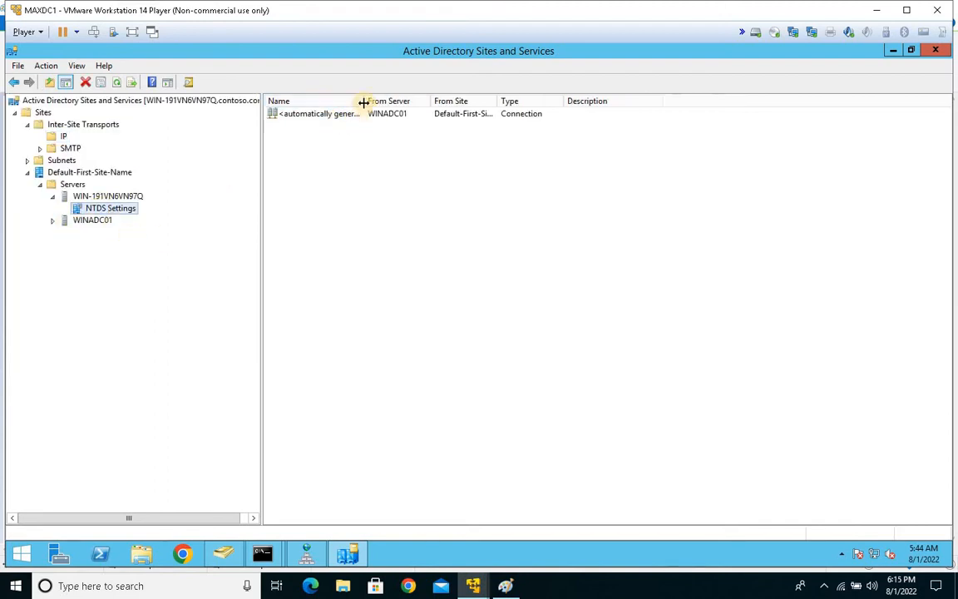
{"action": "left_click_drag", "start_coordinate": [363, 100], "coordinate": [406, 101]}
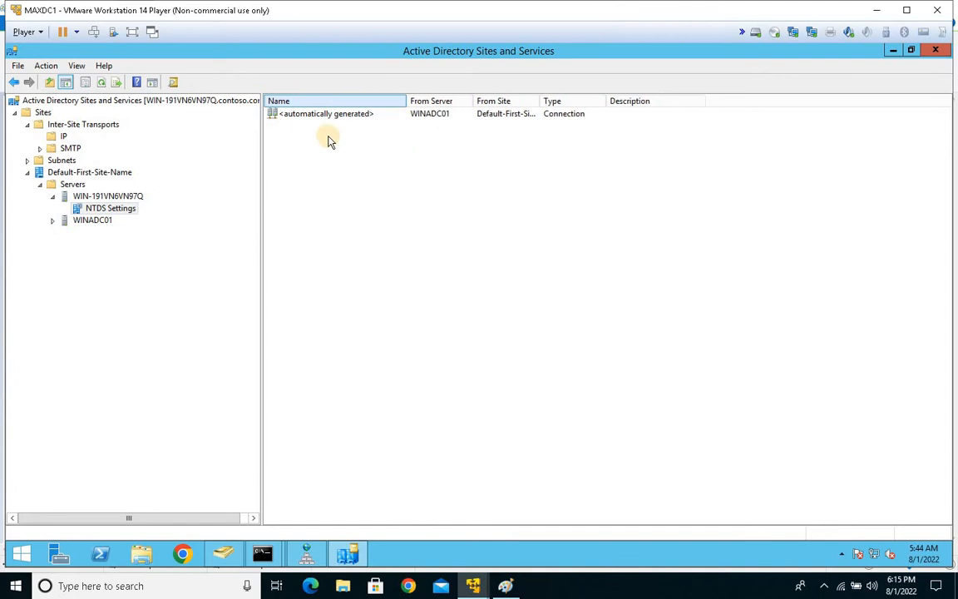
{"action": "left_click", "coordinate": [54, 220]}
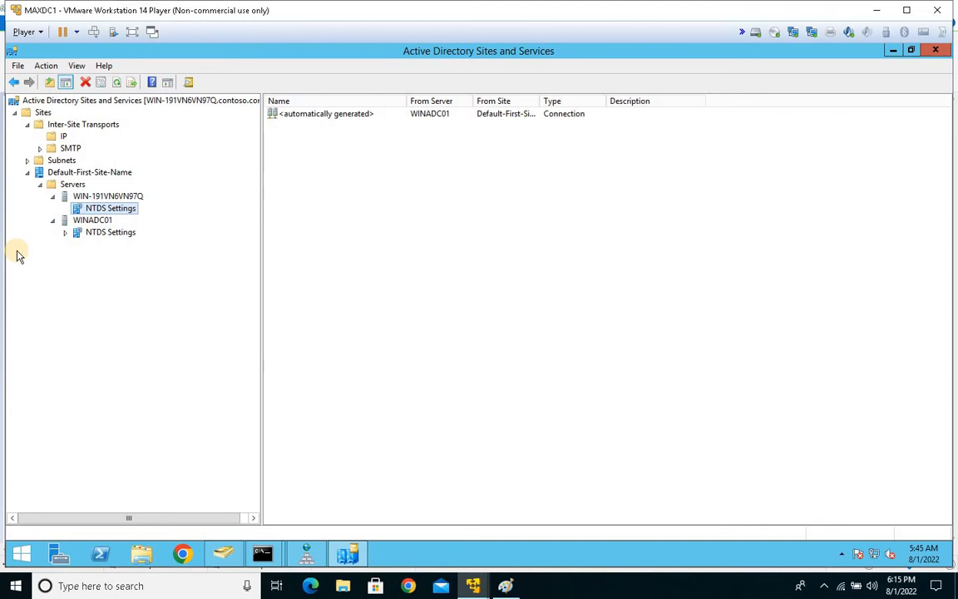
Start deleting the WINADC01 server under Default-First-Site-Name in Sites and Services, and decline the confirmation.
{"action": "left_click", "coordinate": [239, 555]}
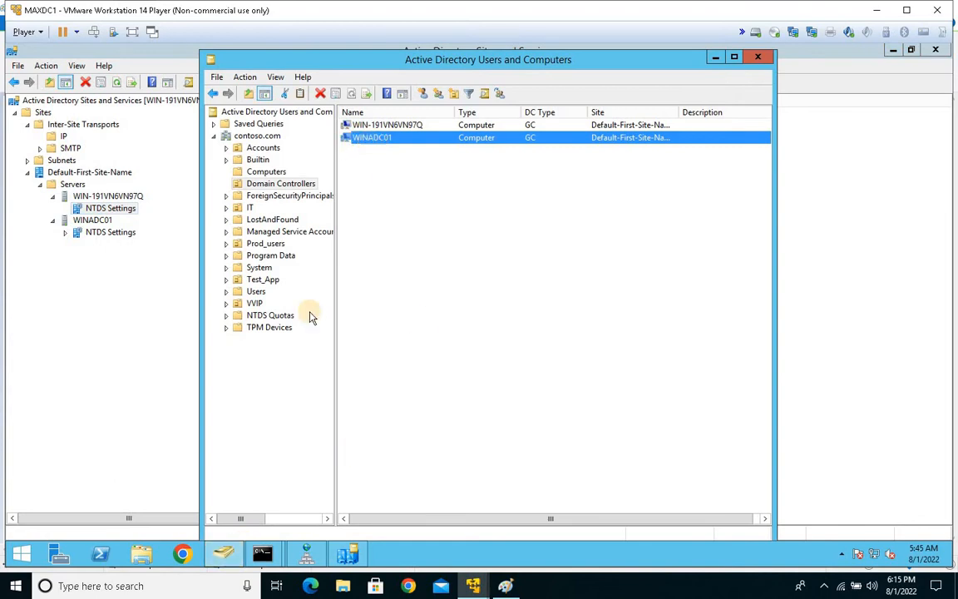
{"action": "left_click", "coordinate": [96, 332]}
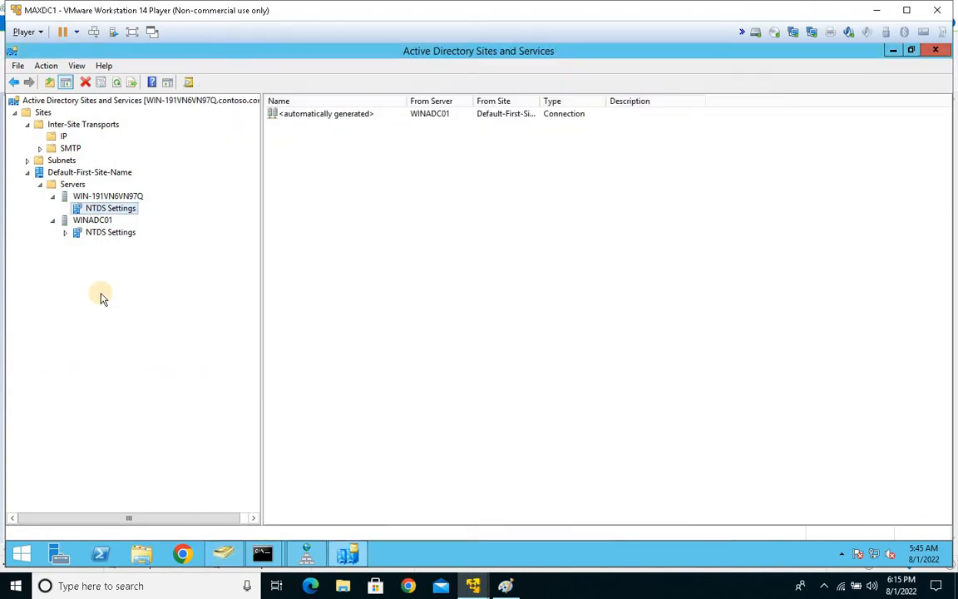
{"action": "right_click", "coordinate": [80, 228]}
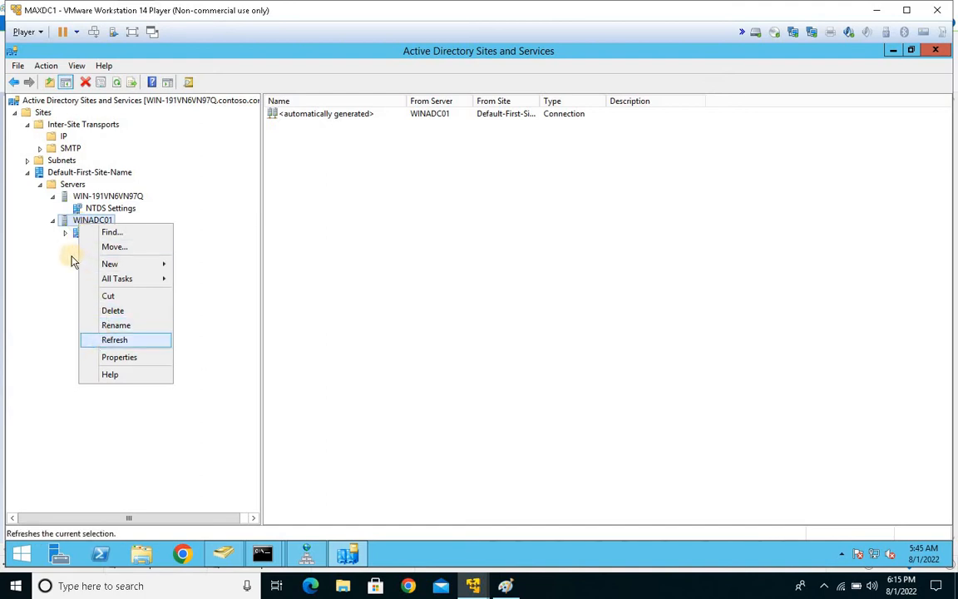
{"action": "left_click", "coordinate": [46, 266]}
{"action": "left_click", "coordinate": [91, 219]}
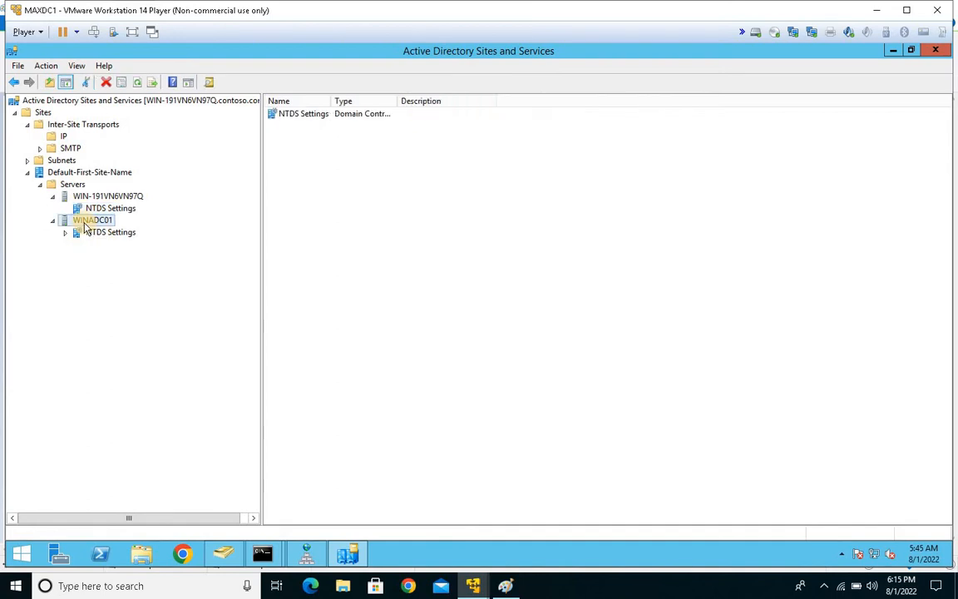
{"action": "right_click", "coordinate": [85, 221]}
{"action": "left_click", "coordinate": [158, 329]}
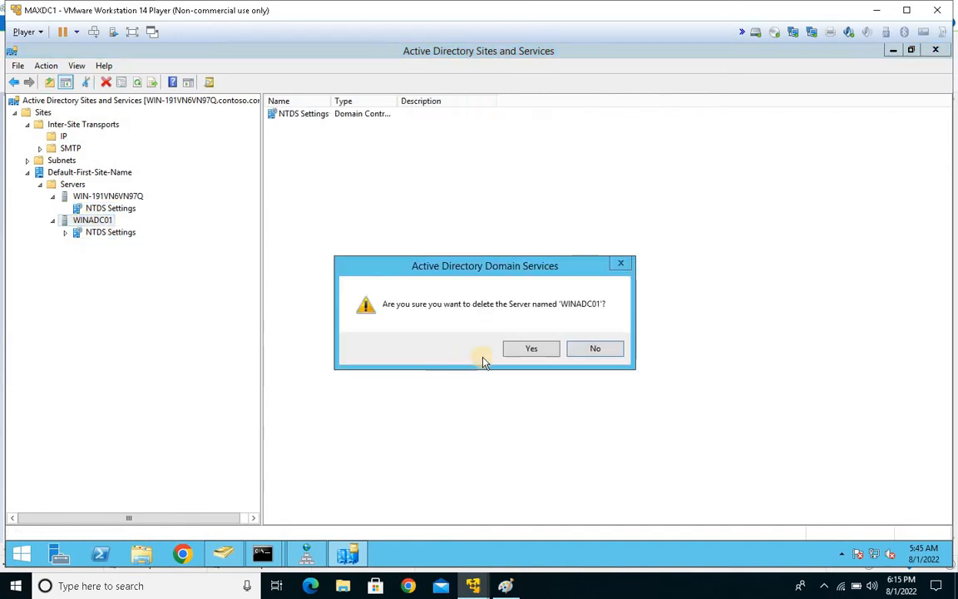
{"action": "left_click", "coordinate": [594, 349]}
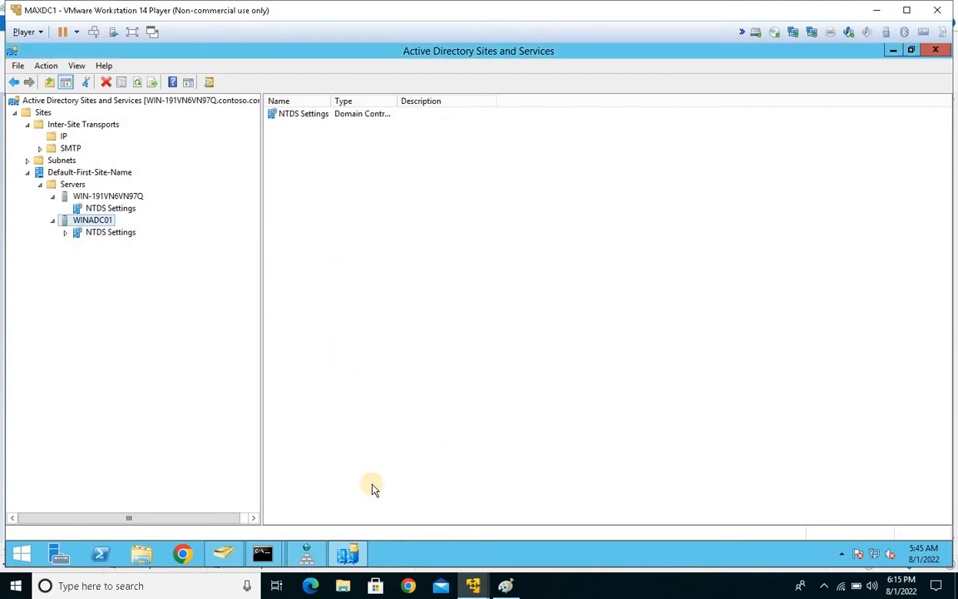
Switch to DNS Manager and examine the contoso.com forward lookup zone records, selecting the 192.168.0.2 host record.
{"action": "left_click", "coordinate": [304, 553]}
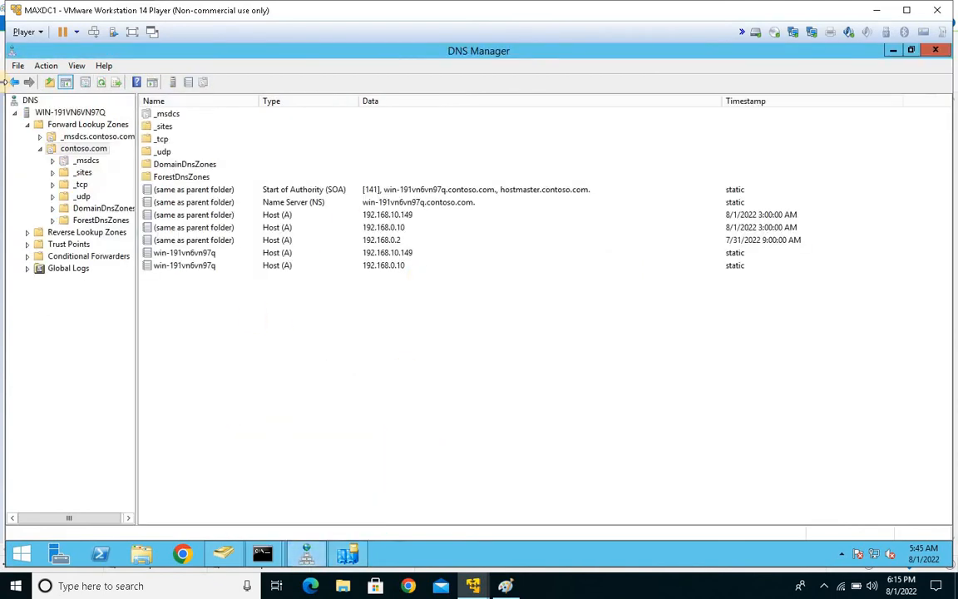
{"action": "left_click", "coordinate": [27, 125]}
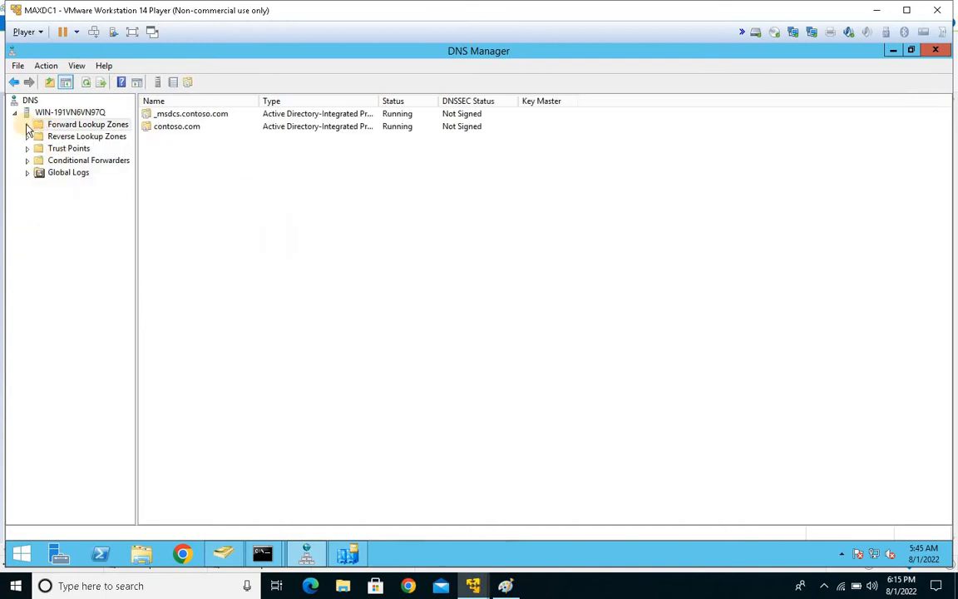
{"action": "left_click", "coordinate": [26, 125]}
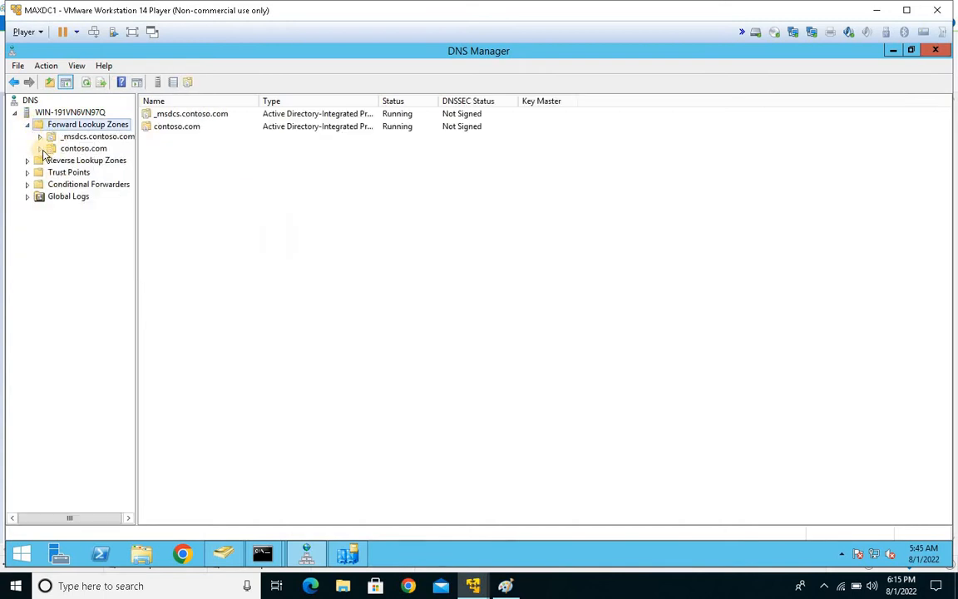
{"action": "left_click", "coordinate": [42, 150]}
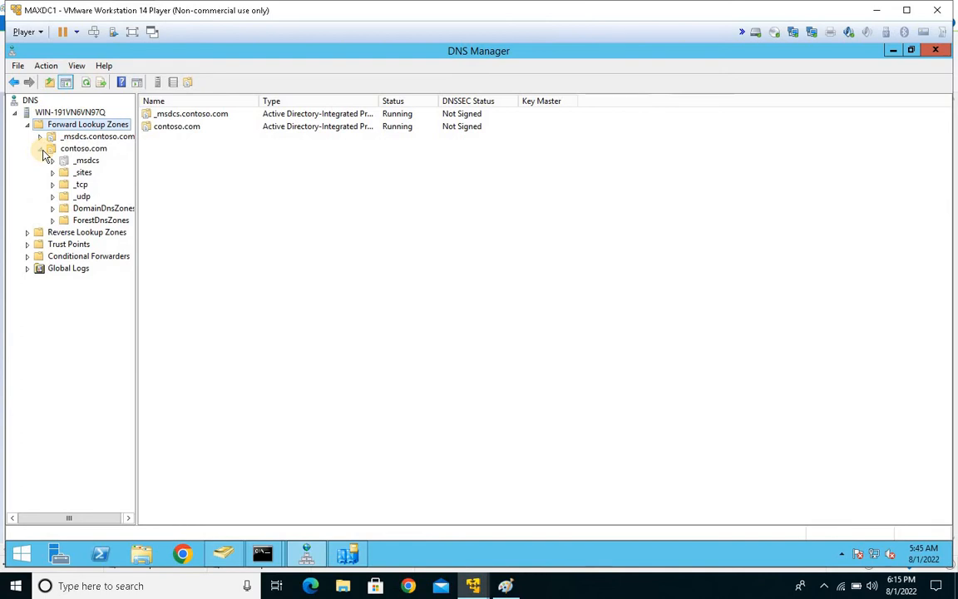
{"action": "left_click", "coordinate": [79, 150]}
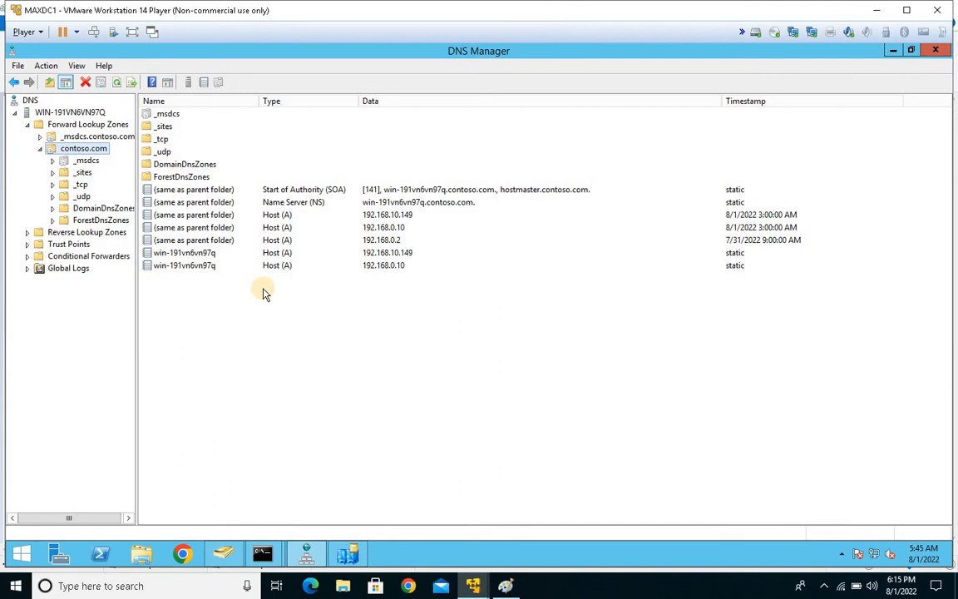
{"action": "left_click", "coordinate": [261, 242]}
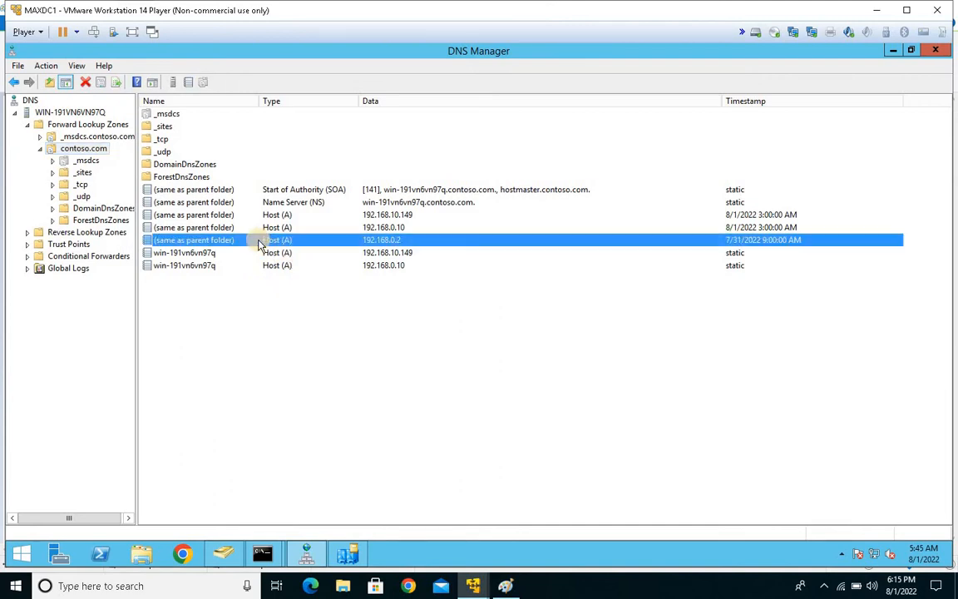
Inspect the Name Servers list in the contoso.com zone properties, cancel without changes, and close DNS Manager.
{"action": "double_click", "coordinate": [305, 205]}
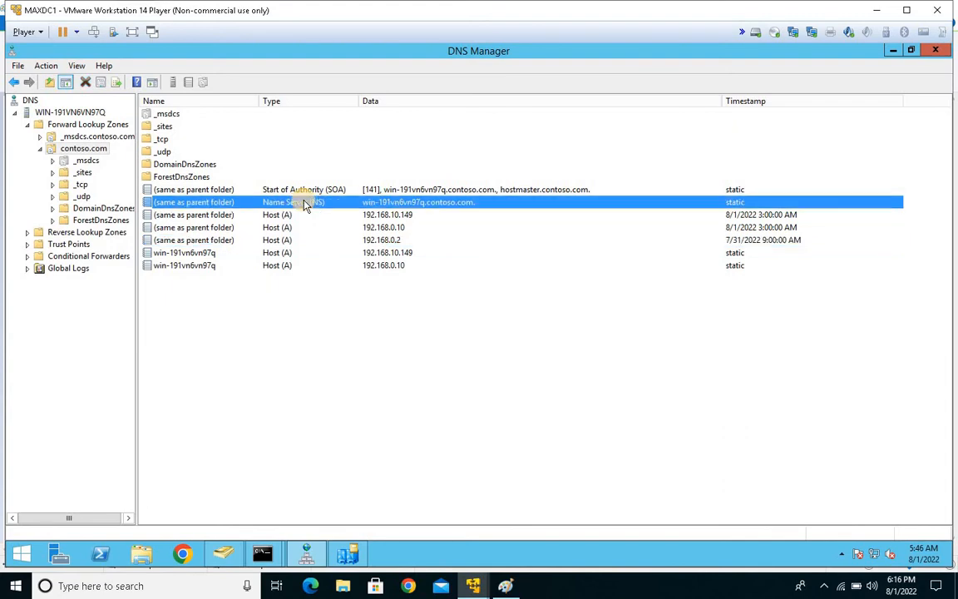
{"action": "left_click_drag", "start_coordinate": [450, 123], "coordinate": [427, 102]}
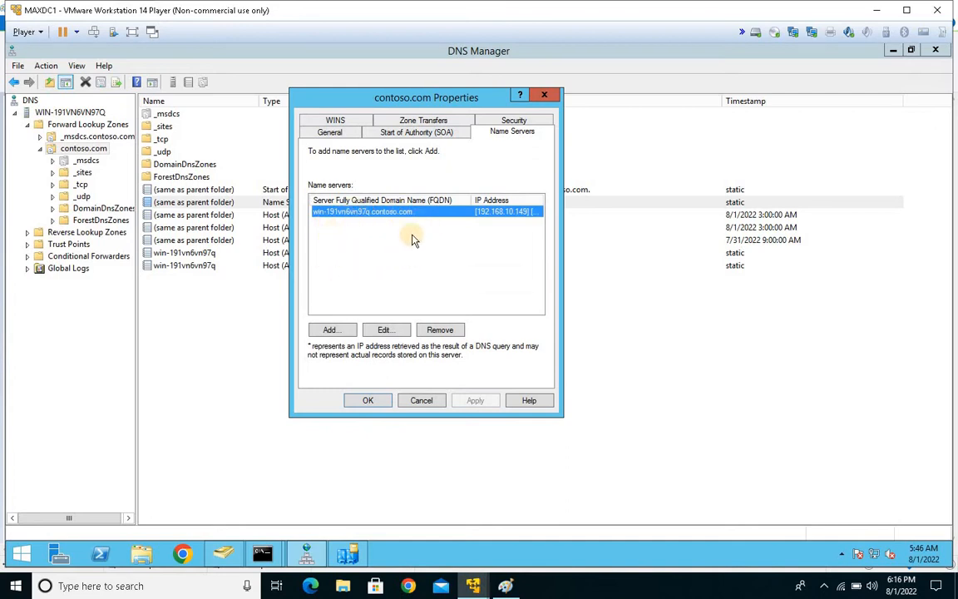
{"action": "left_click", "coordinate": [421, 400]}
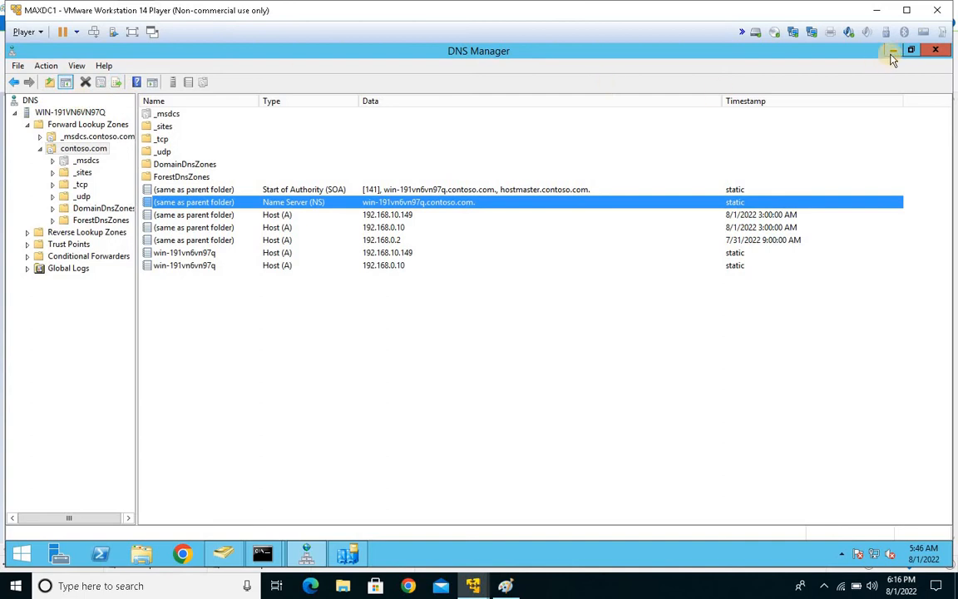
{"action": "left_click", "coordinate": [935, 50]}
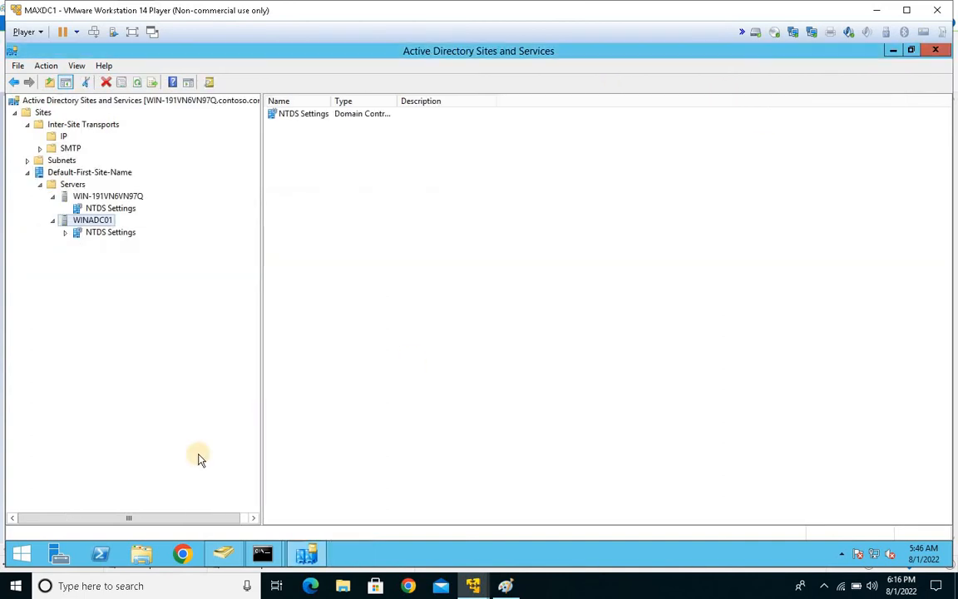
Open DNS Manager with dnsmgmt.msc and display the records of the contoso.com forward lookup zone.
{"action": "right_click", "coordinate": [25, 553]}
{"action": "left_click", "coordinate": [60, 507]}
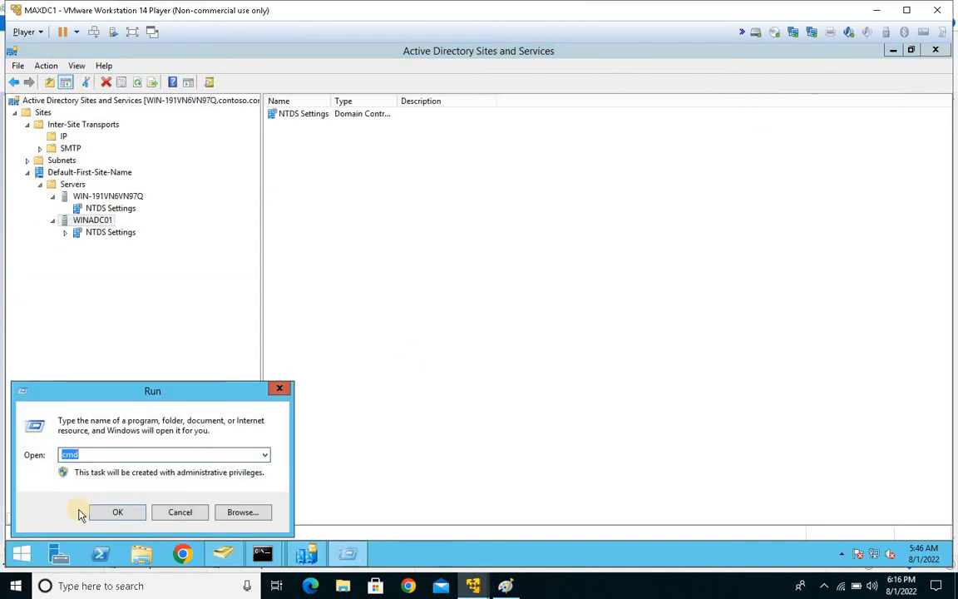
{"action": "type", "text": "d"}
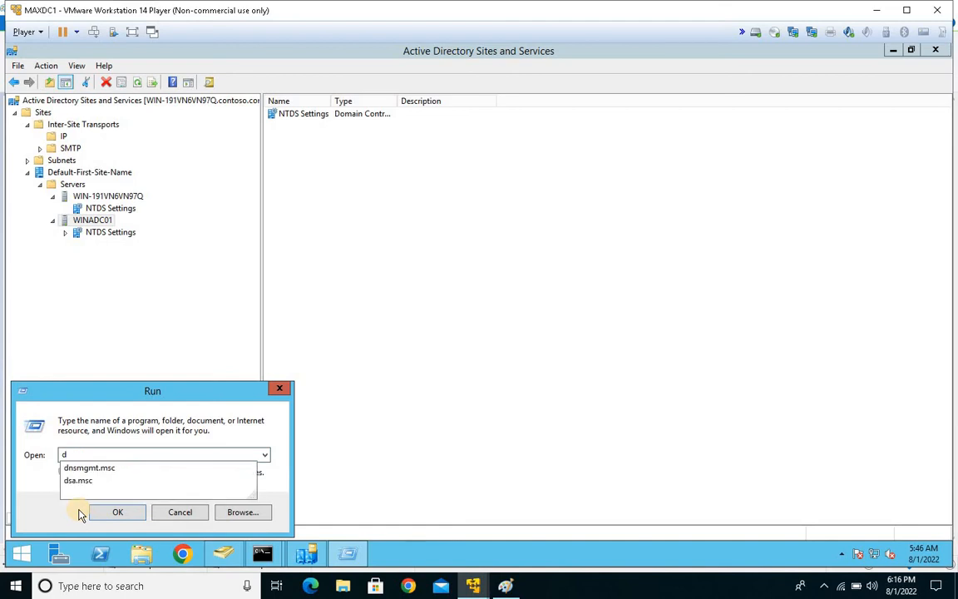
{"action": "key", "text": "Down"}
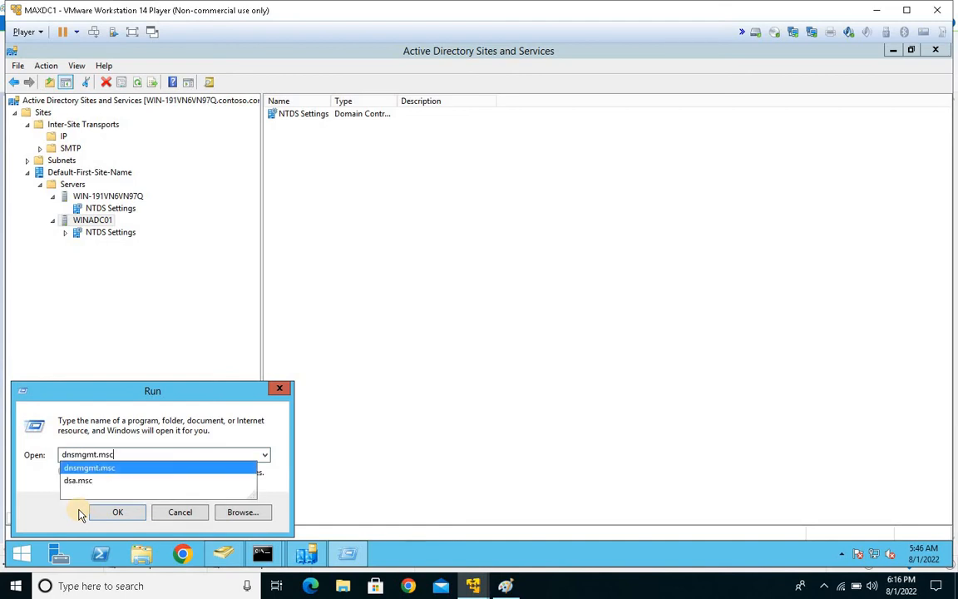
{"action": "key", "text": "Return"}
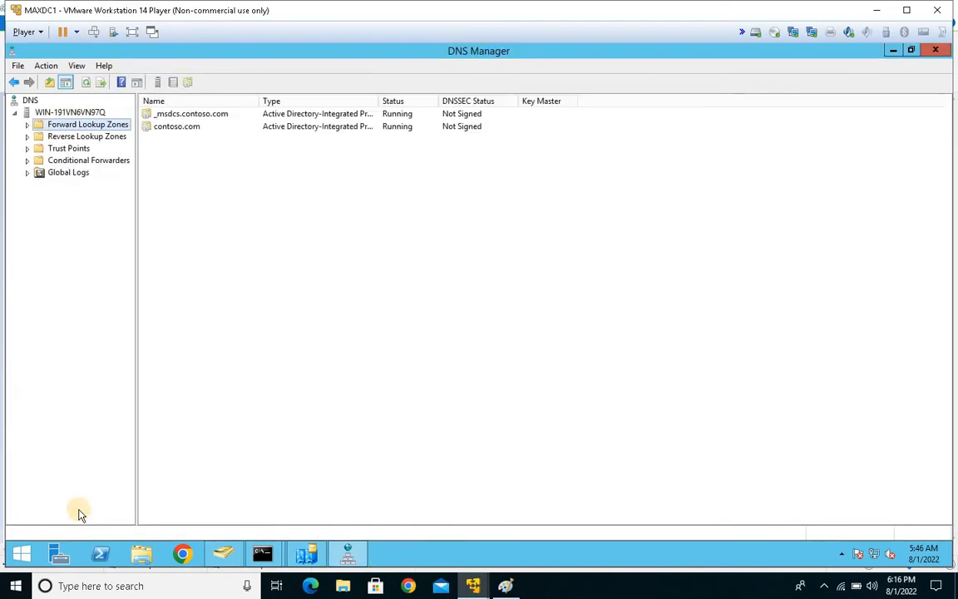
{"action": "double_click", "coordinate": [64, 125]}
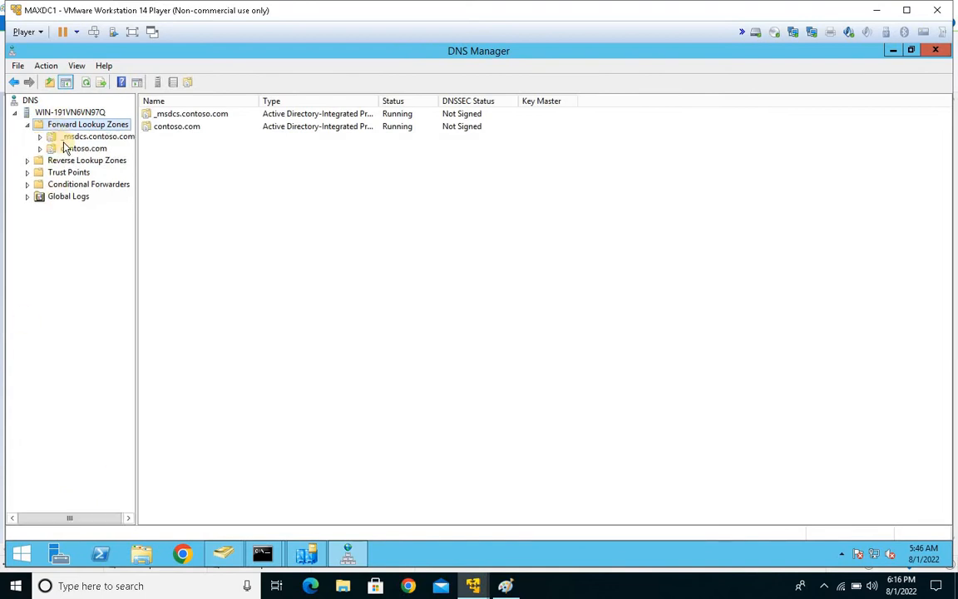
{"action": "double_click", "coordinate": [65, 149]}
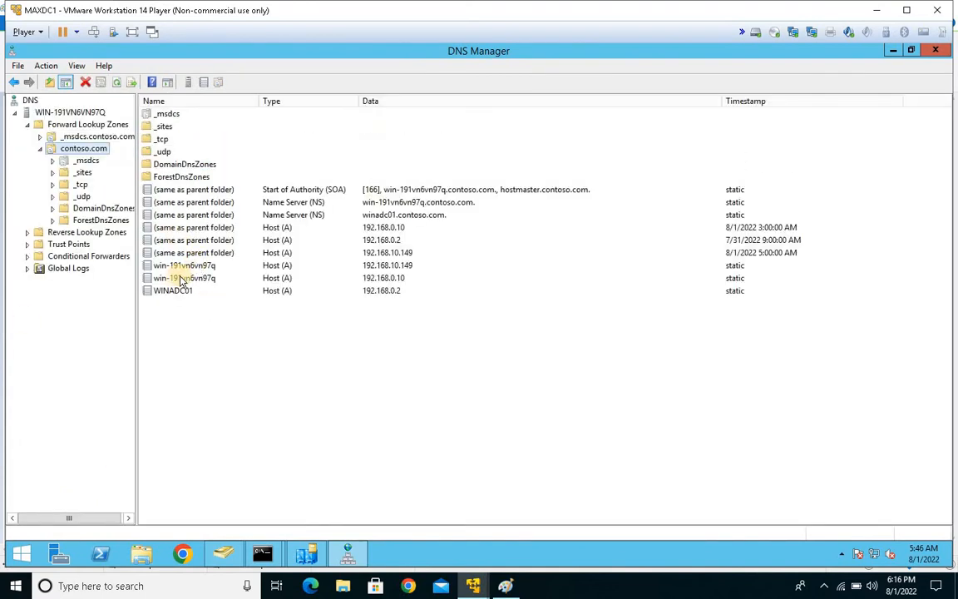
Inspect the winadc01.contoso.com entry in the zone's Name Servers list, cancel without changes, and select the 192.168.0.10 host record.
{"action": "double_click", "coordinate": [273, 216]}
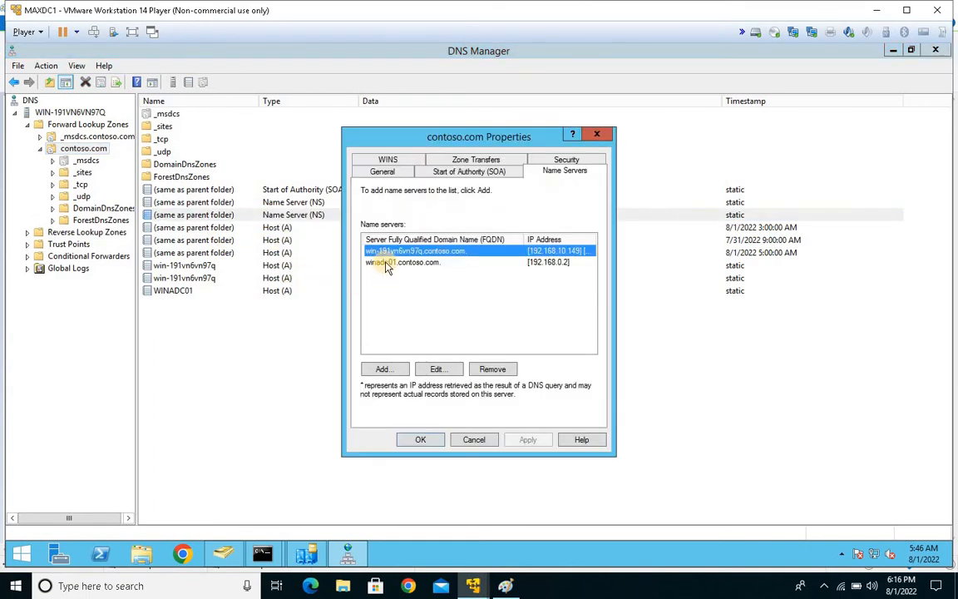
{"action": "left_click", "coordinate": [366, 262]}
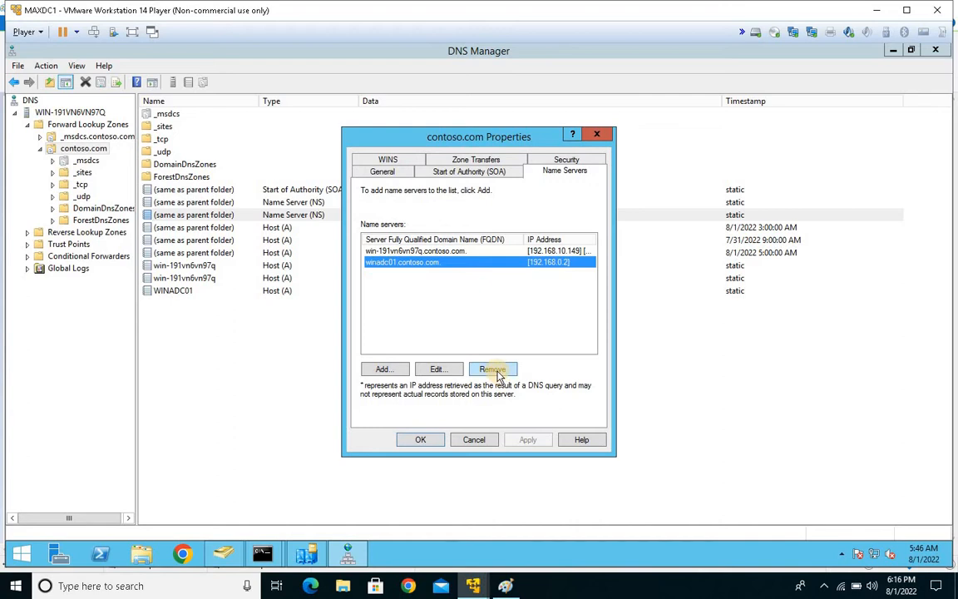
{"action": "left_click", "coordinate": [476, 445]}
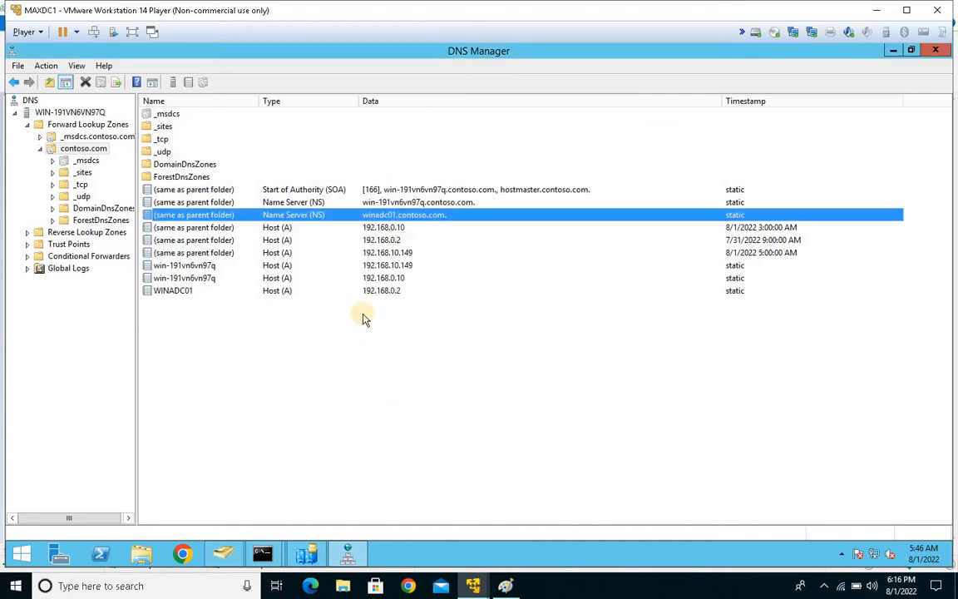
{"action": "left_click", "coordinate": [252, 231]}
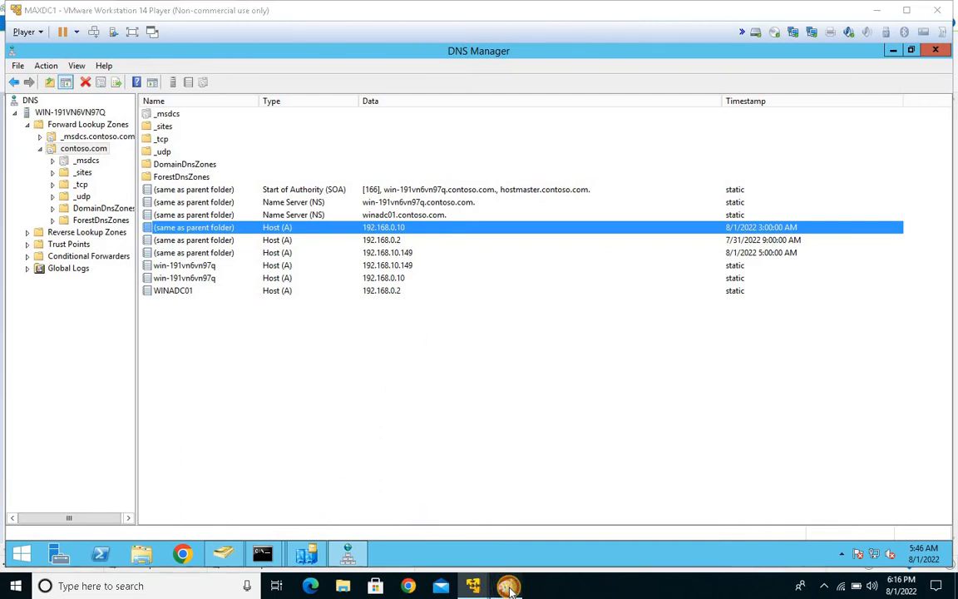
Switch to the Paint drawing and add blank lines below "2. CMD" in the Metadata cleanup notes.
{"action": "left_click", "coordinate": [505, 587]}
{"action": "left_click", "coordinate": [718, 202]}
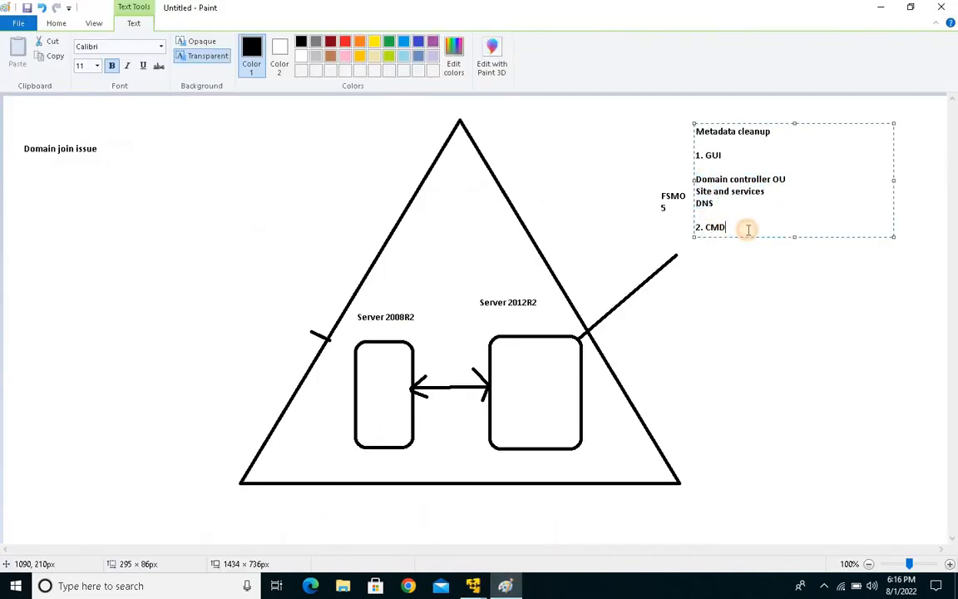
{"action": "key", "text": "ctrl+End"}
{"action": "key", "text": "Return"}
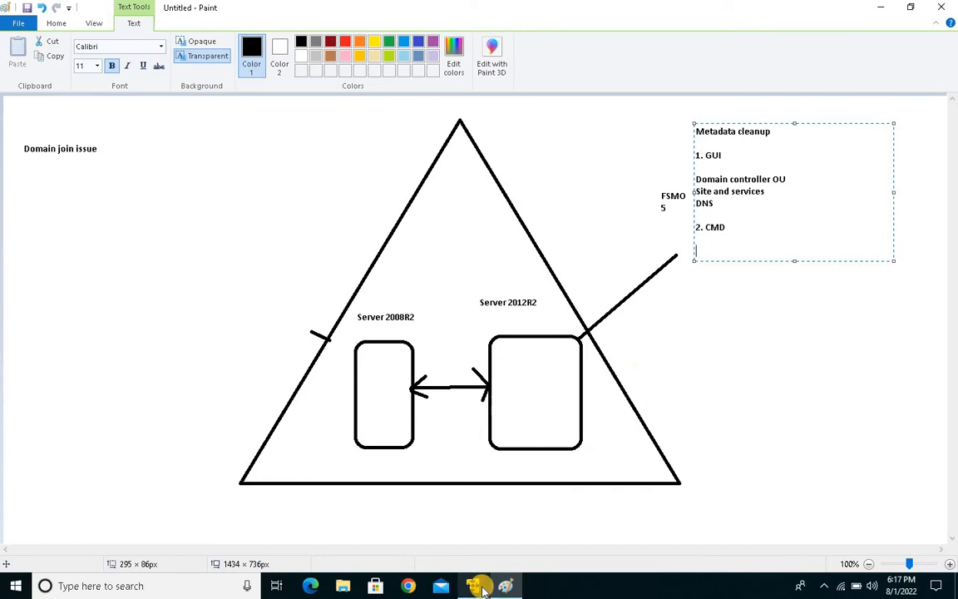
Switch to the Contosodc1 virtual machine and display its Windows version with winver.
{"action": "mouse_move", "coordinate": [472, 586]}
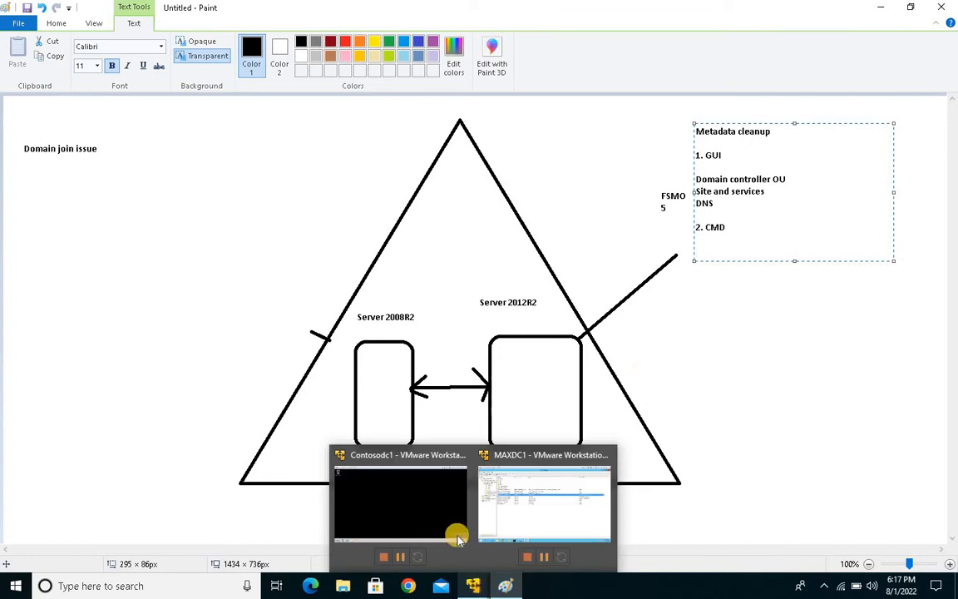
{"action": "left_click", "coordinate": [533, 507]}
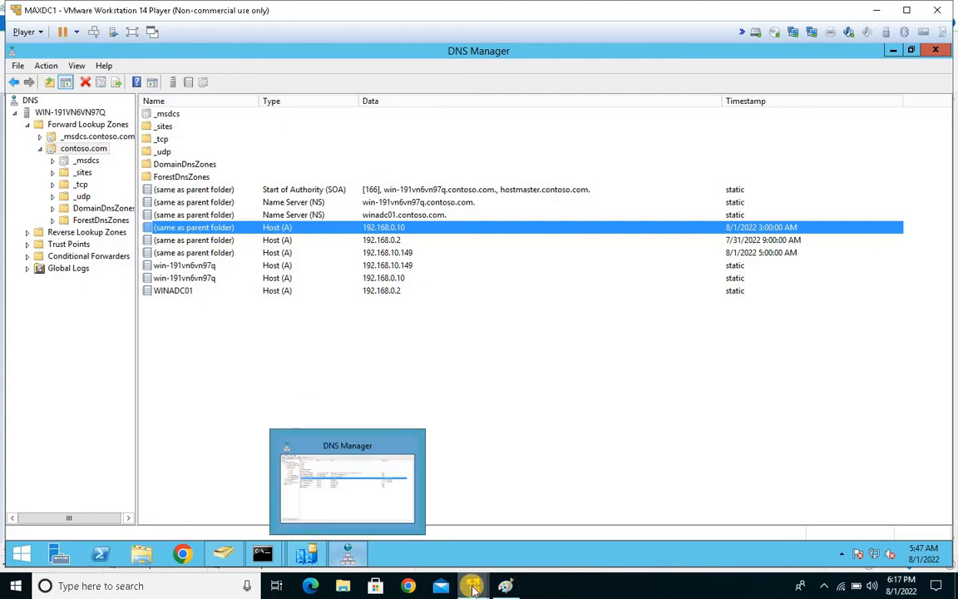
{"action": "mouse_move", "coordinate": [470, 582]}
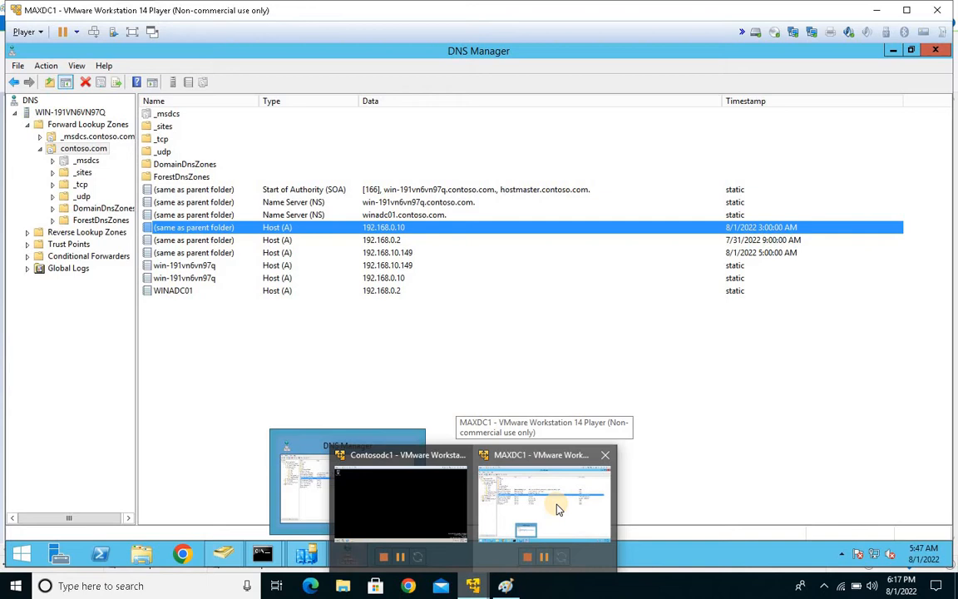
{"action": "left_click", "coordinate": [396, 461]}
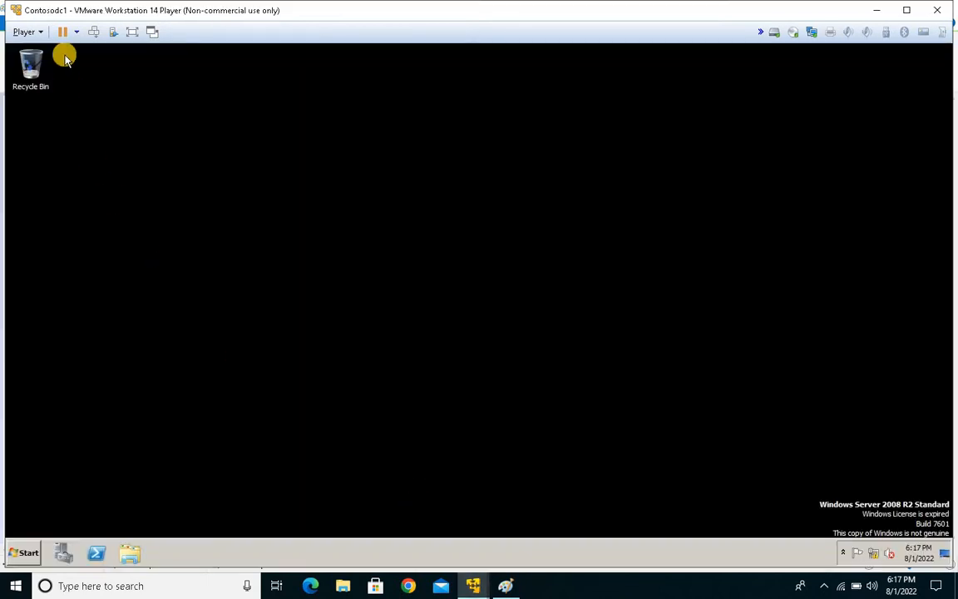
{"action": "left_click", "coordinate": [25, 555]}
{"action": "left_click", "coordinate": [210, 490]}
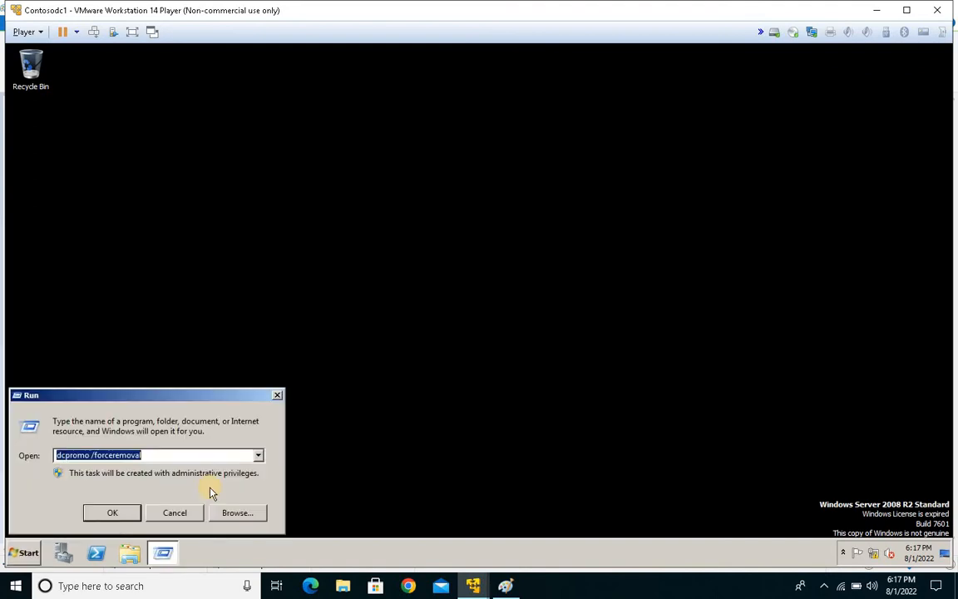
{"action": "type", "text": "winver"}
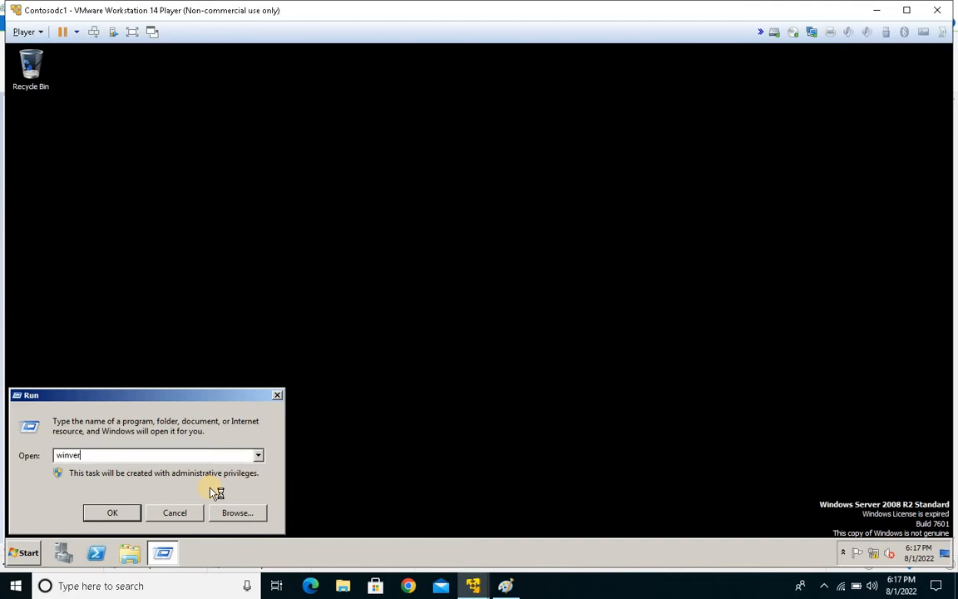
{"action": "key", "text": "Return"}
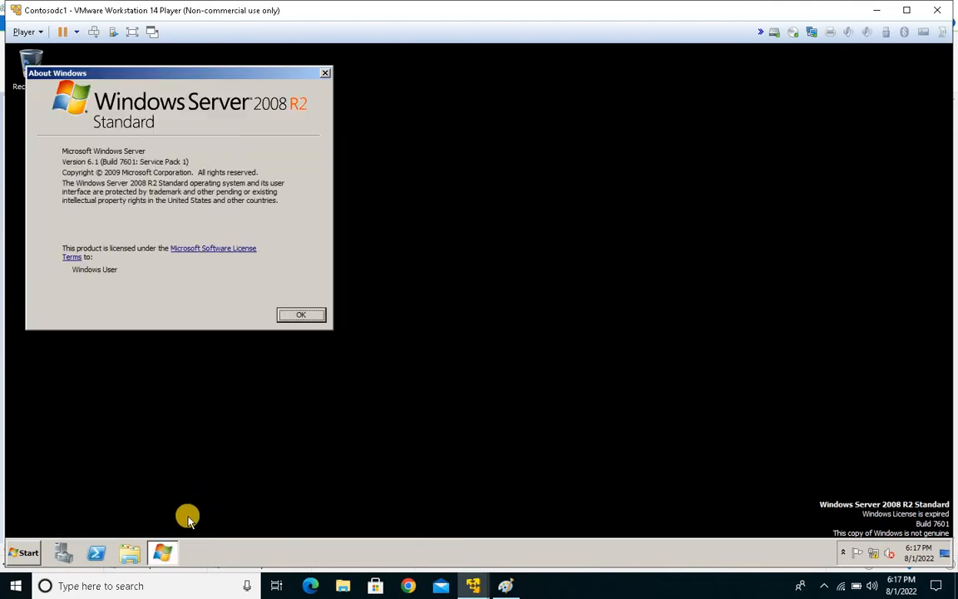
Open a Command Prompt on Contosodc1 and query the server's name with the hostname command.
{"action": "left_click", "coordinate": [31, 553]}
{"action": "left_click", "coordinate": [190, 482]}
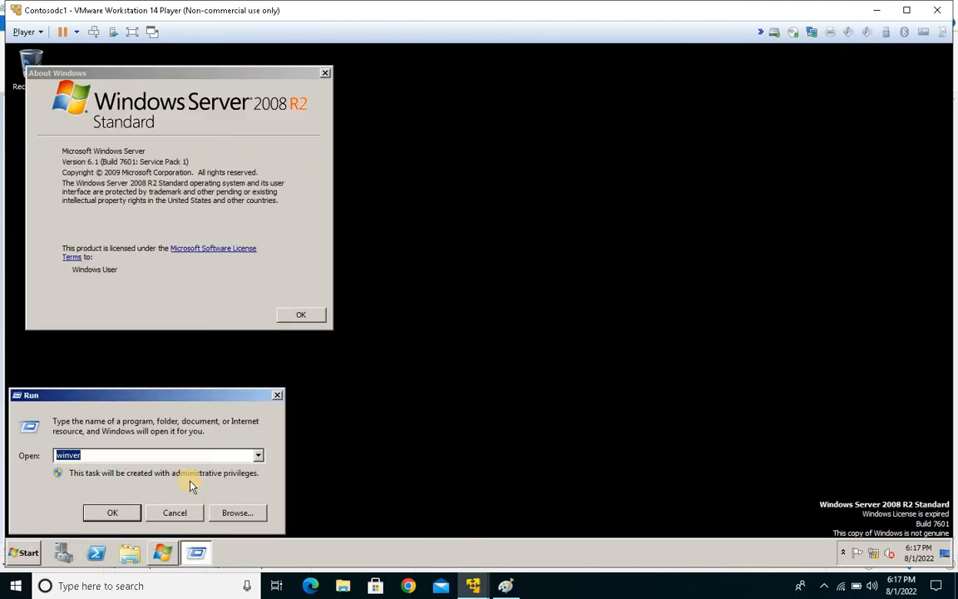
{"action": "type", "text": "cmd"}
{"action": "key", "text": "Return"}
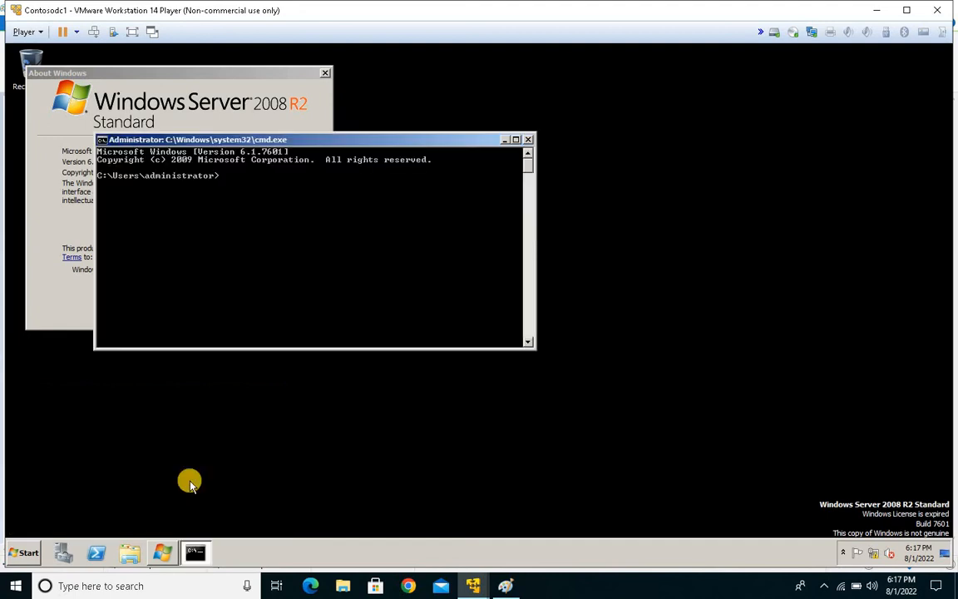
{"action": "type", "text": "hostname"}
{"action": "key", "text": "Return"}
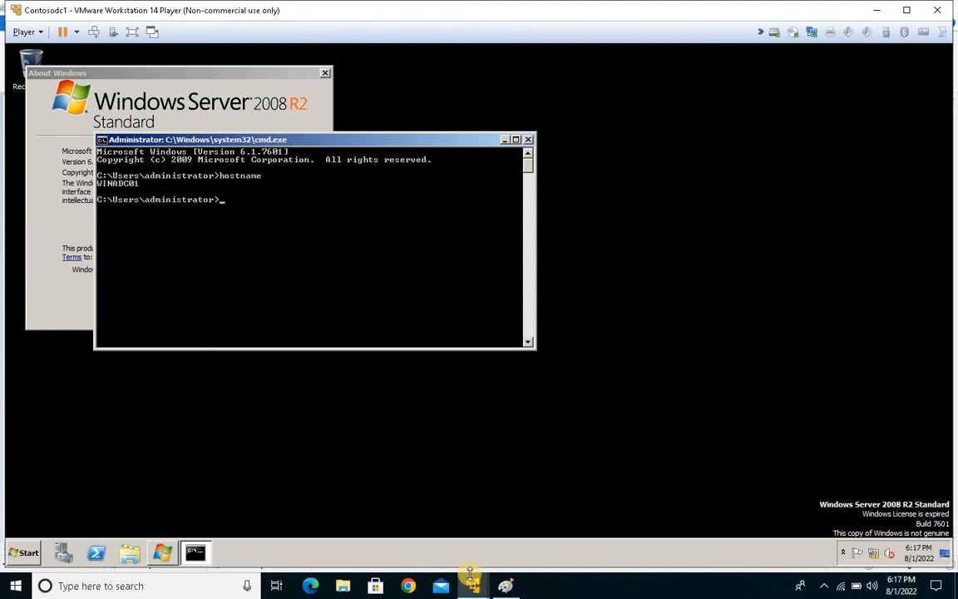
Switch to the MAXDC1 virtual machine and check the WINADC01 computer in the Domain Controllers OU of Active Directory Users and Computers.
{"action": "left_click", "coordinate": [482, 441]}
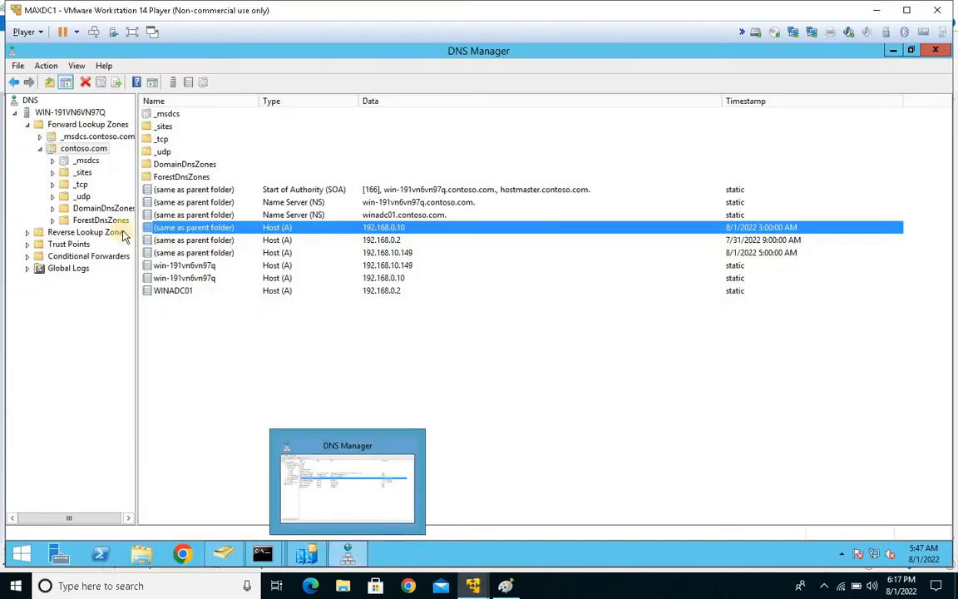
{"action": "left_click", "coordinate": [222, 553]}
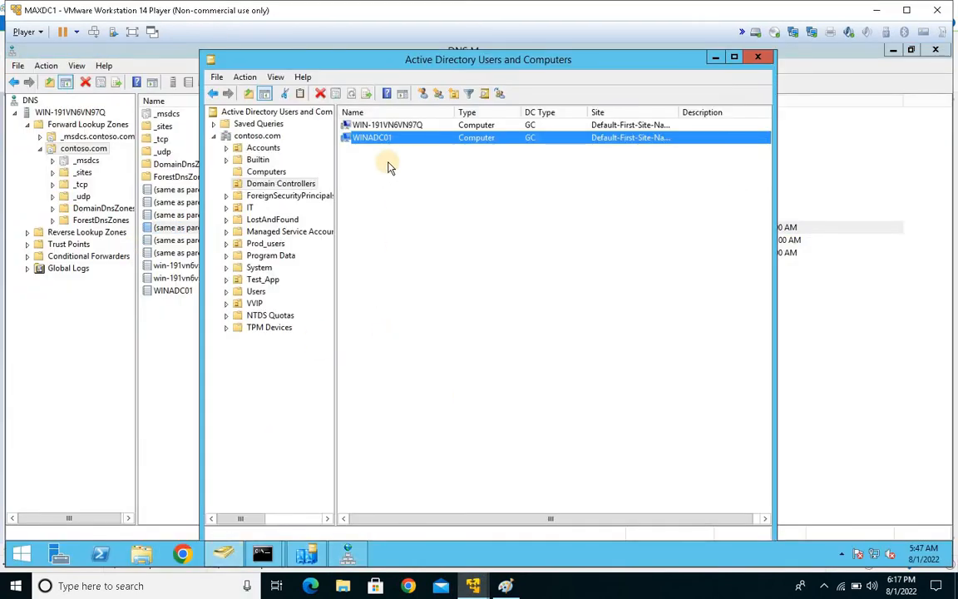
{"action": "left_click", "coordinate": [369, 140]}
{"action": "left_click", "coordinate": [358, 125]}
{"action": "left_click", "coordinate": [358, 138]}
{"action": "mouse_move", "coordinate": [472, 586]}
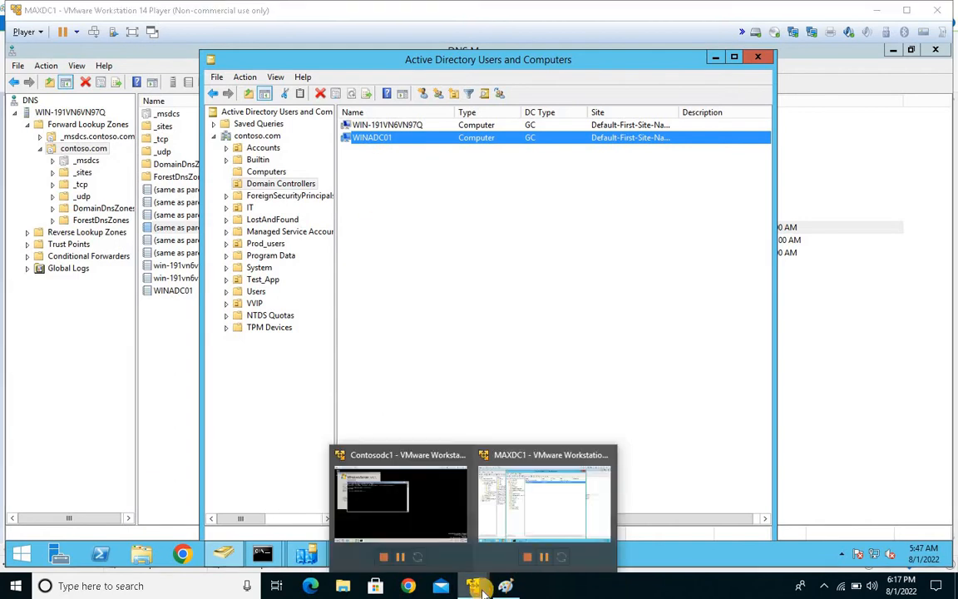
Switch back to Contosodc1 and shut down Windows with the reason Other (Planned) and the comment "zssasd".
{"action": "left_click", "coordinate": [423, 499]}
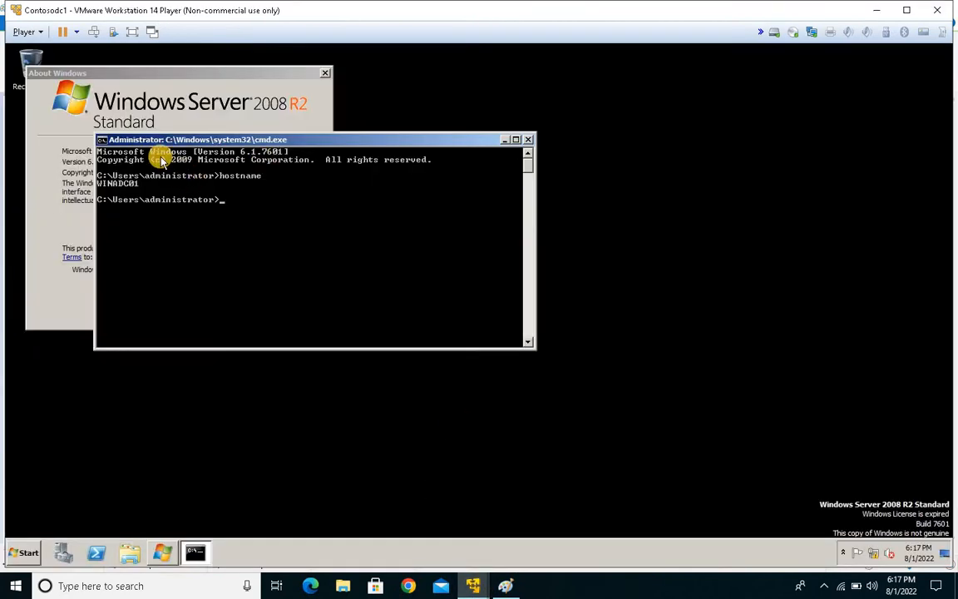
{"action": "left_click", "coordinate": [76, 32]}
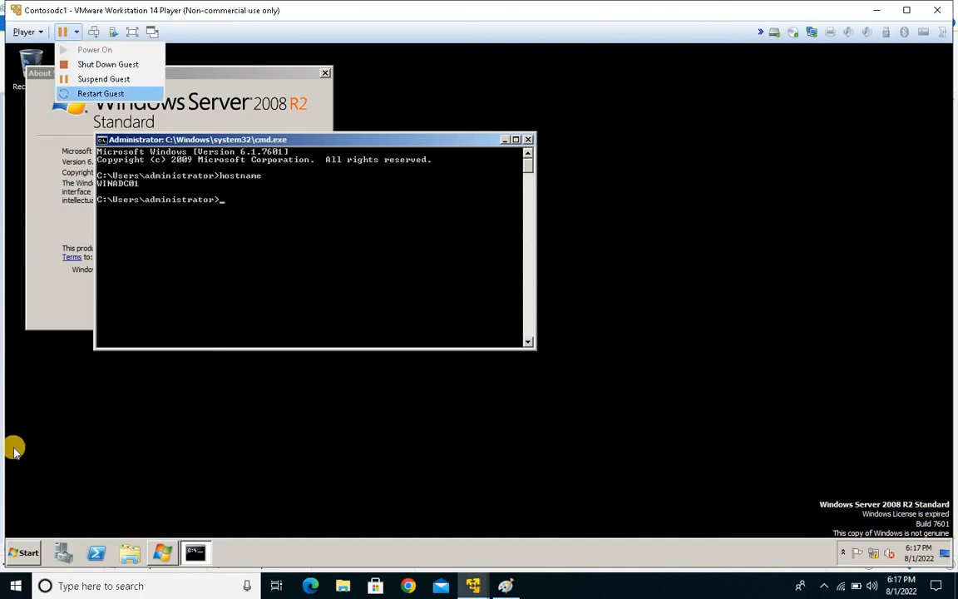
{"action": "left_click", "coordinate": [23, 553]}
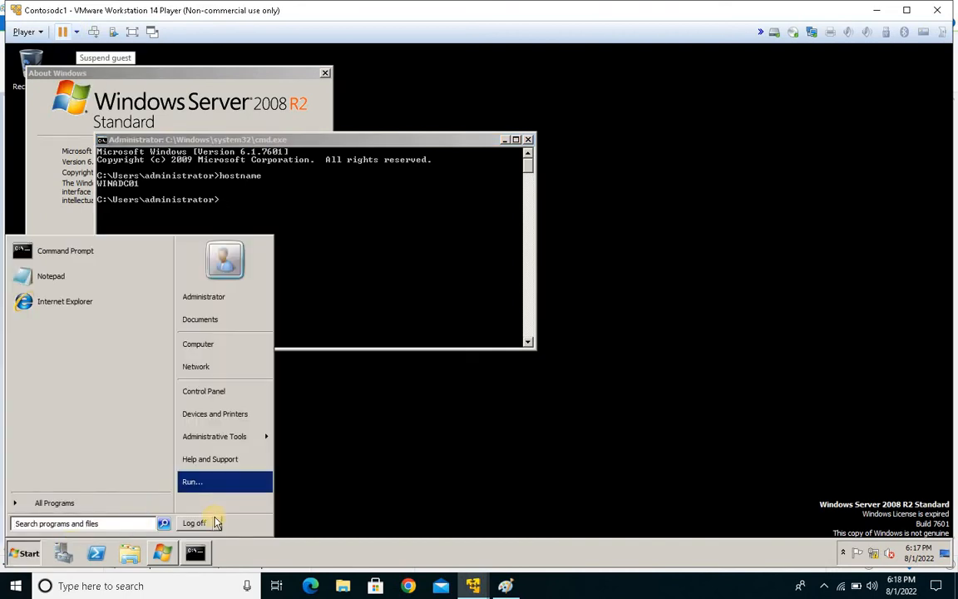
{"action": "left_click", "coordinate": [217, 522]}
{"action": "left_click", "coordinate": [256, 525]}
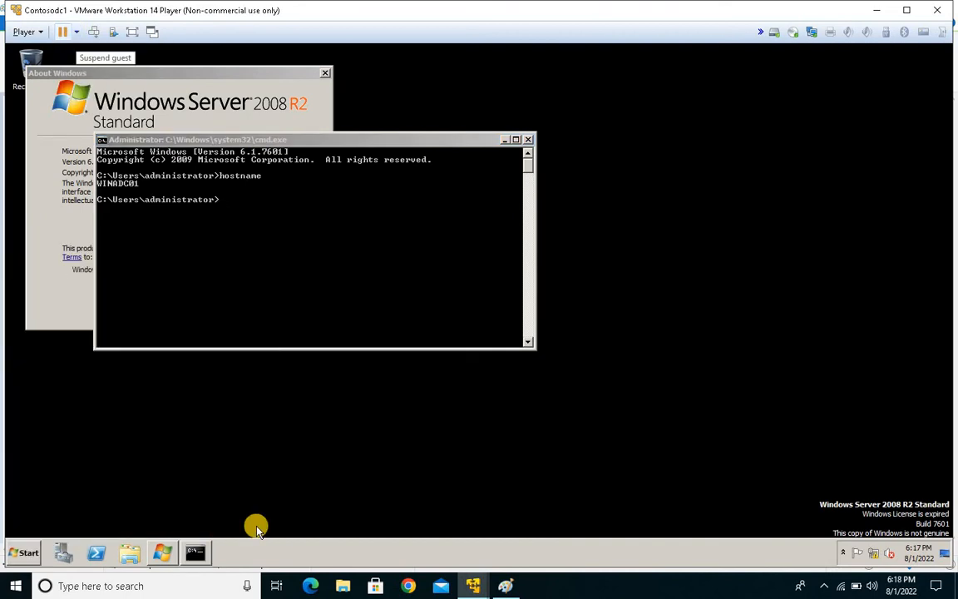
{"action": "type", "text": "zssasd"}
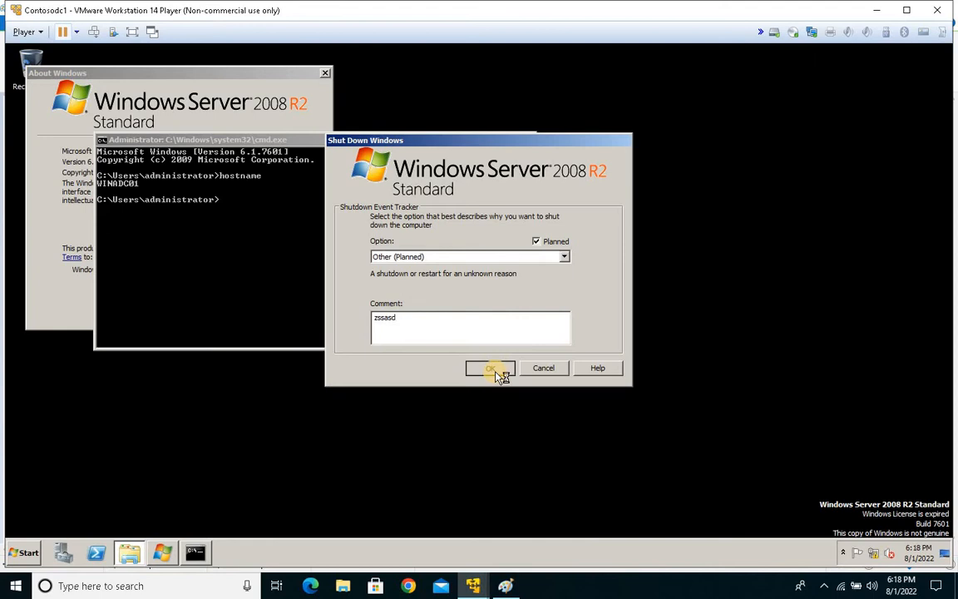
{"action": "left_click", "coordinate": [492, 369]}
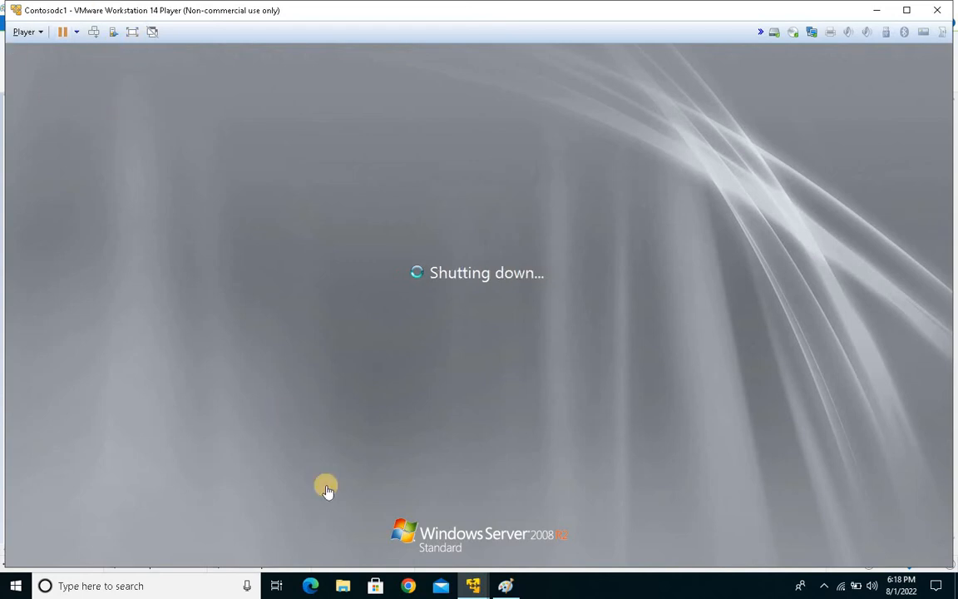
Switch to the MAXDC1 virtual machine, change its Command Prompt to the C:\ root, and clear the screen.
{"action": "mouse_move", "coordinate": [475, 582]}
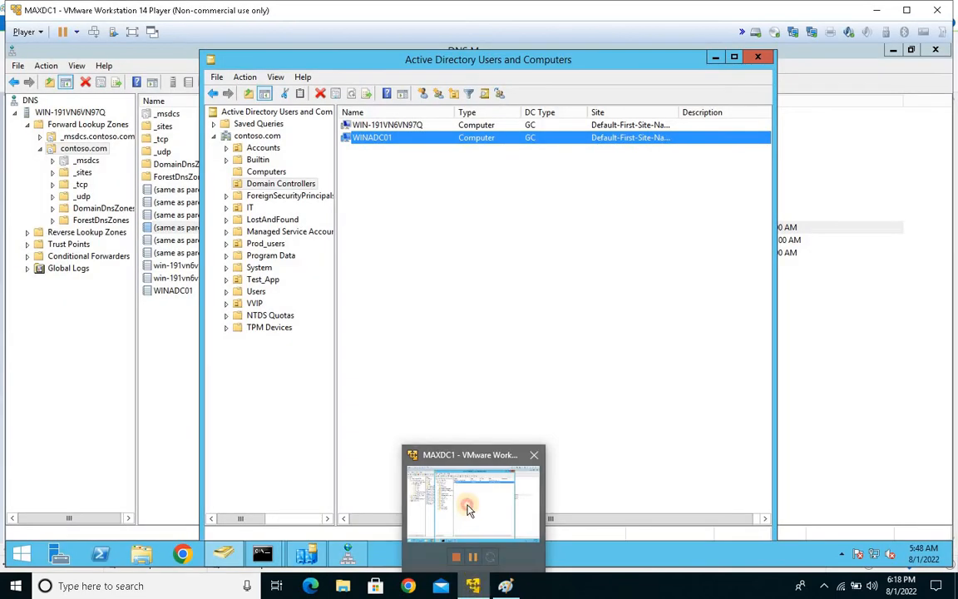
{"action": "left_click", "coordinate": [262, 552]}
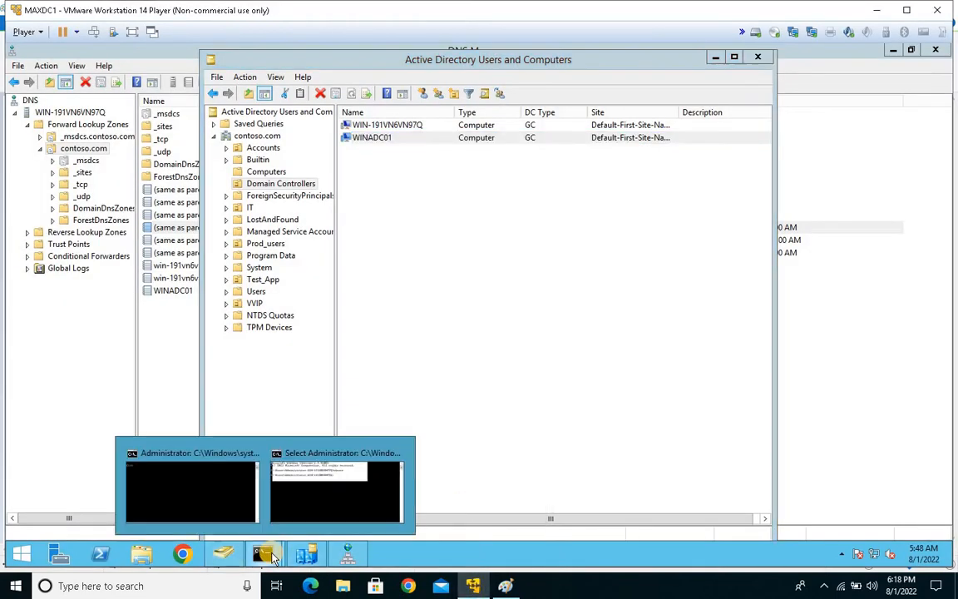
{"action": "left_click", "coordinate": [337, 491]}
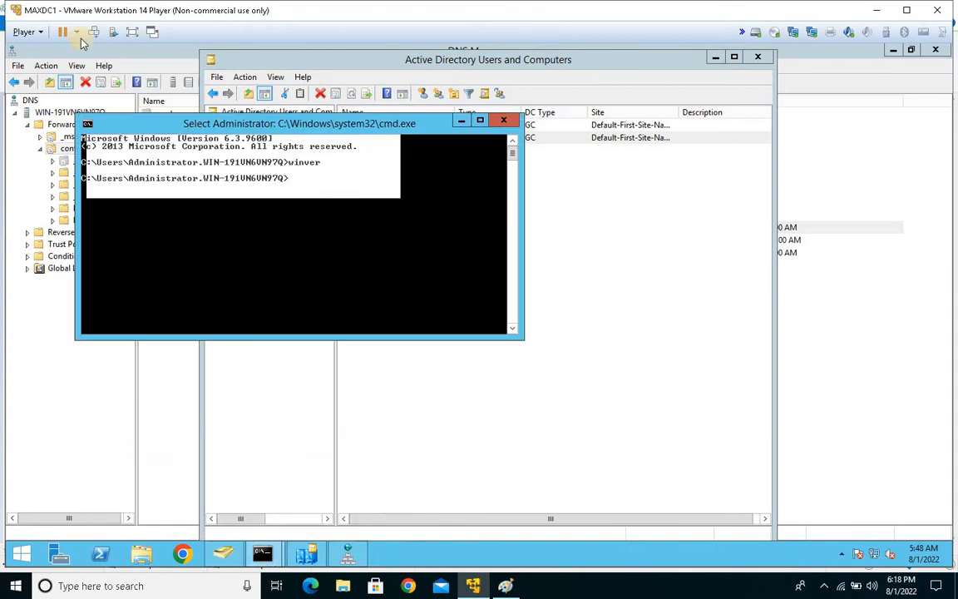
{"action": "left_click", "coordinate": [372, 211]}
{"action": "type", "text": "cd\\"}
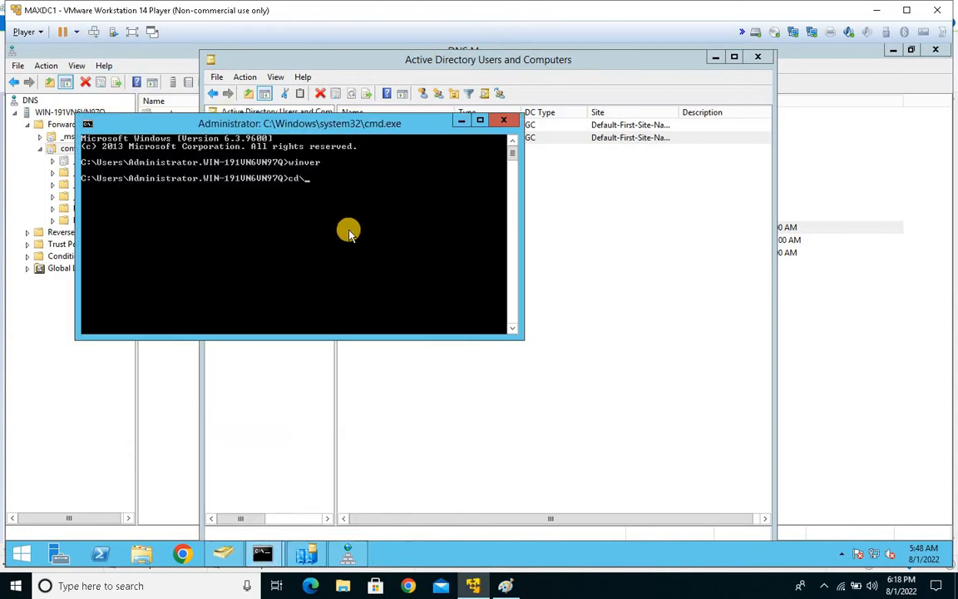
{"action": "key", "text": "BackSpace"}
{"action": "type", "text": "\\"}
{"action": "key", "text": "Return"}
{"action": "type", "text": "cls"}
{"action": "key", "text": "Return"}
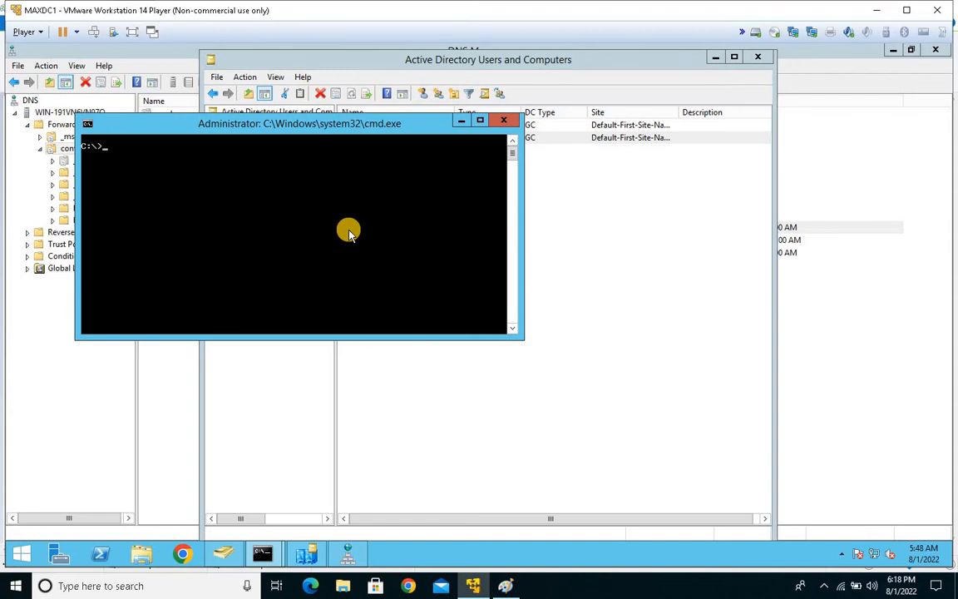
Try to run a replication summary with repadmin and clear the Command Prompt output.
{"action": "type", "text": "repadmin /replsumm"}
{"action": "key", "text": "Return"}
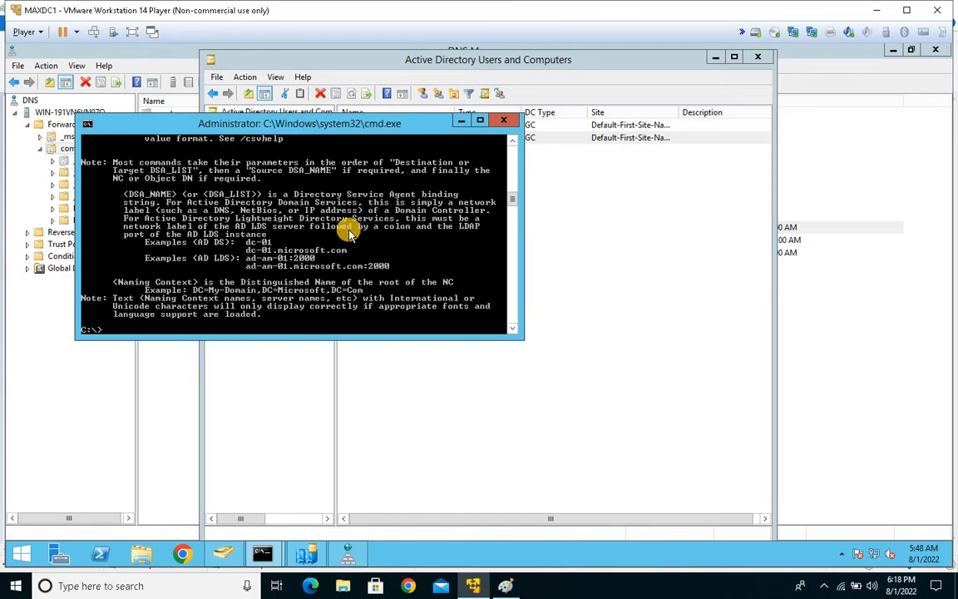
{"action": "type", "text": "cls"}
{"action": "key", "text": "Return"}
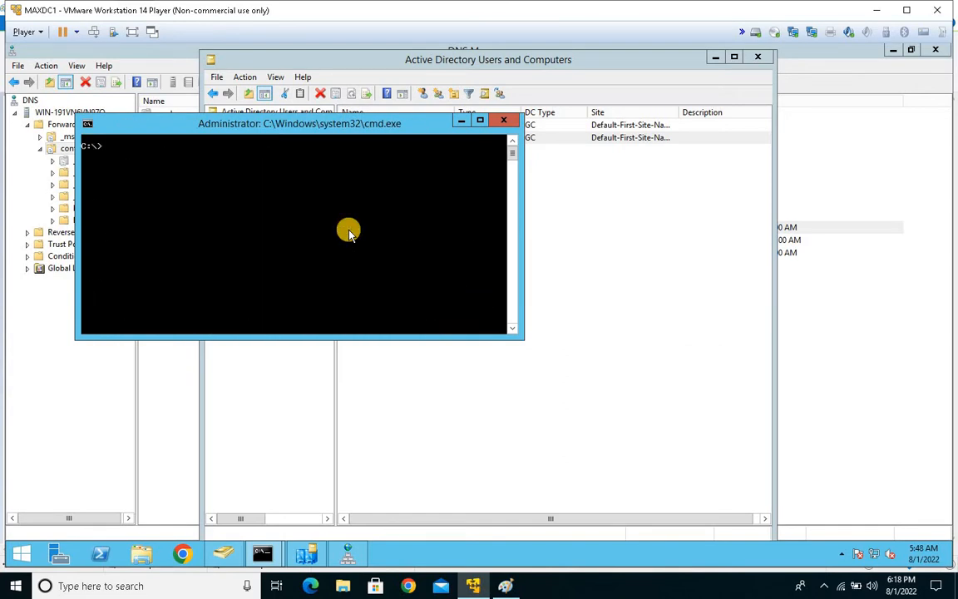
Generate the domain controllers' replication summary with repadmin /replsum.
{"action": "type", "text": "repa"}
{"action": "type", "text": "dmin "}
{"action": "type", "text": "/show"}
{"action": "key", "text": "BackSpace"}
{"action": "key", "text": "BackSpace"}
{"action": "key", "text": "BackSpace"}
{"action": "type", "text": "replsum"}
{"action": "key", "text": "Return"}
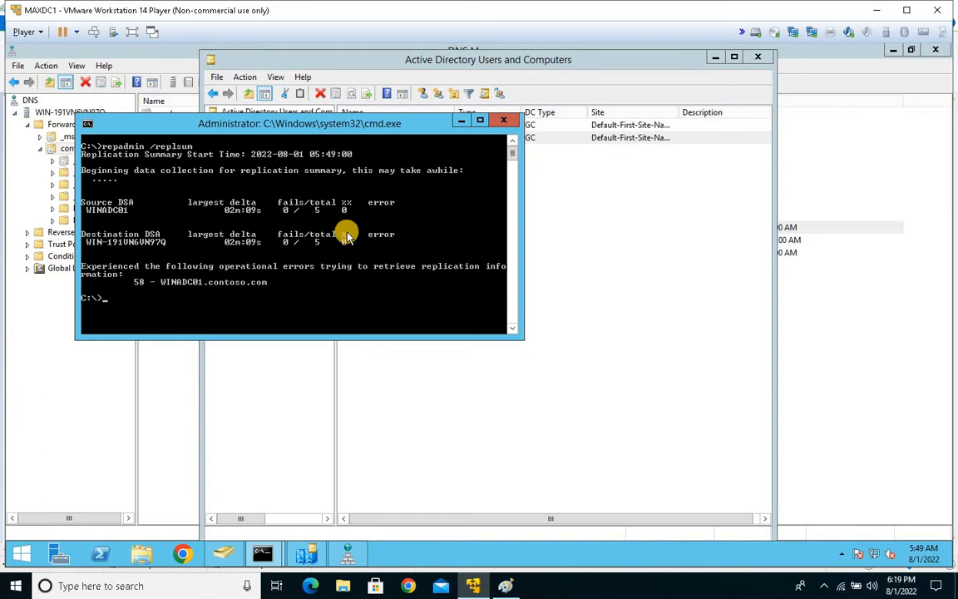
Examine the replication summary's source and destination DSA rows, deltas, failure counts and the operational error for WINADC01.contoso.com.
{"action": "right_click", "coordinate": [183, 288]}
{"action": "left_click", "coordinate": [193, 295]}
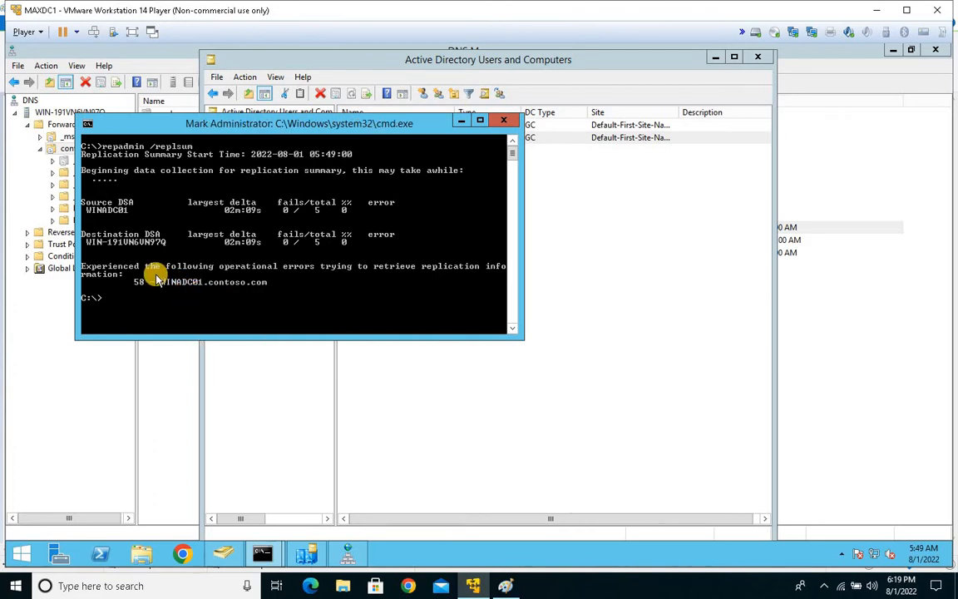
{"action": "left_click_drag", "start_coordinate": [161, 282], "coordinate": [262, 291]}
{"action": "left_click", "coordinate": [269, 297]}
{"action": "left_click", "coordinate": [139, 283]}
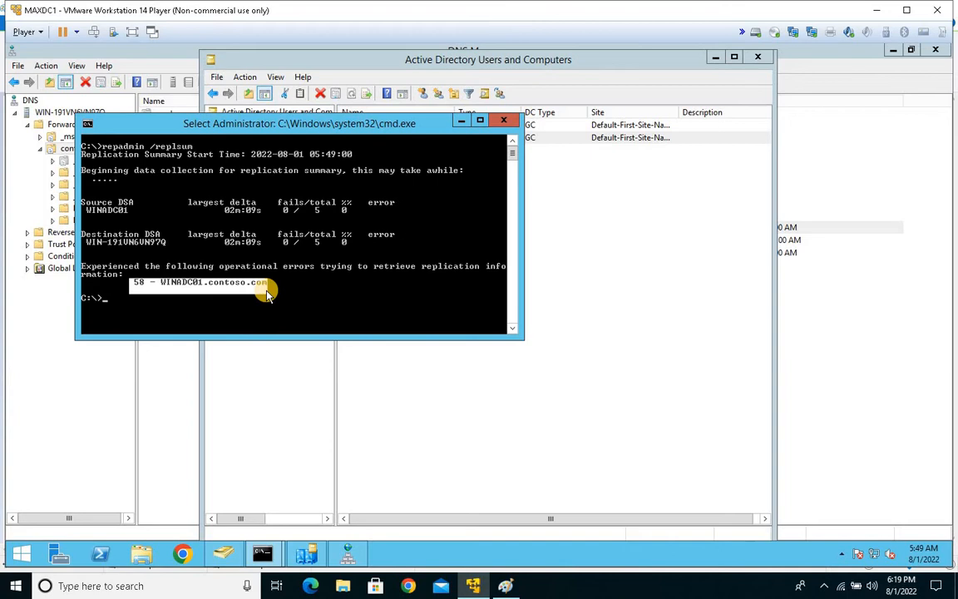
{"action": "left_click_drag", "start_coordinate": [89, 207], "coordinate": [258, 215]}
{"action": "left_click", "coordinate": [236, 211]}
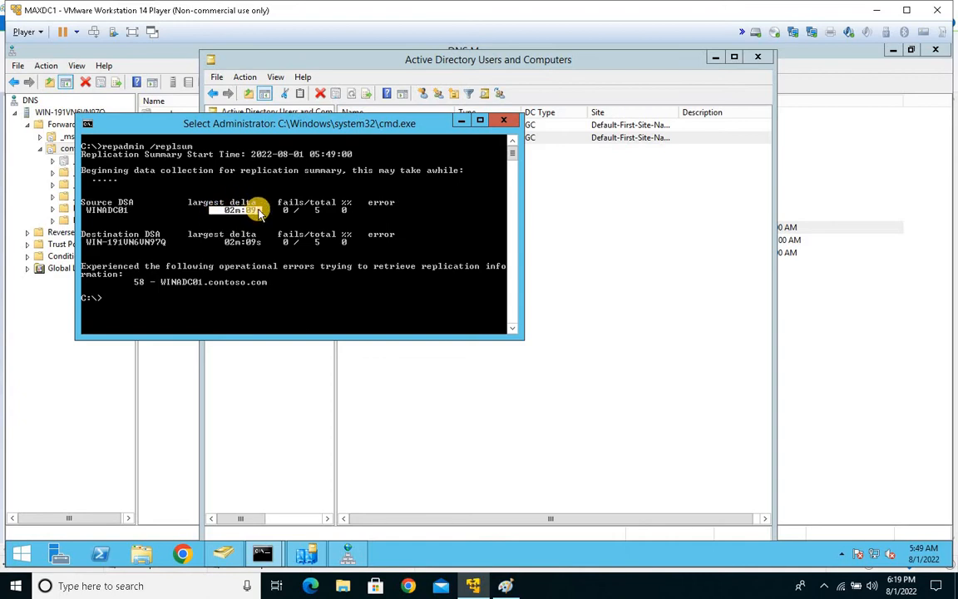
{"action": "left_click_drag", "start_coordinate": [88, 241], "coordinate": [125, 243]}
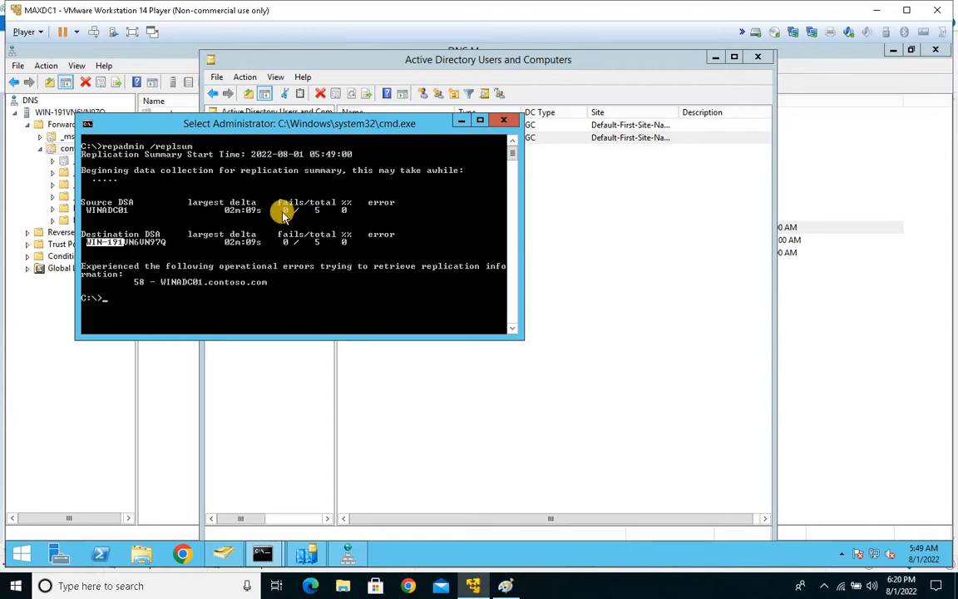
{"action": "left_click_drag", "start_coordinate": [280, 208], "coordinate": [293, 211]}
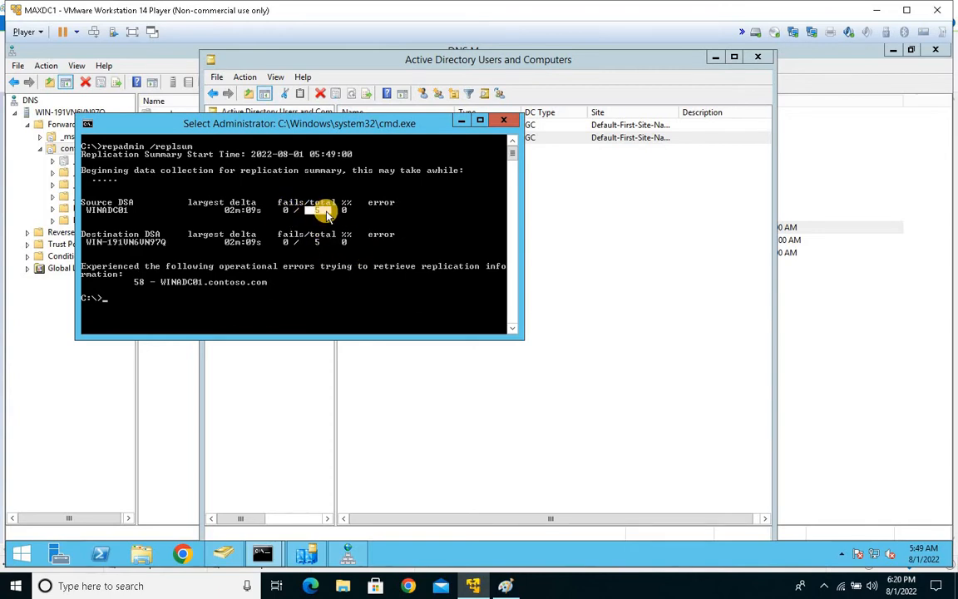
{"action": "left_click", "coordinate": [335, 211]}
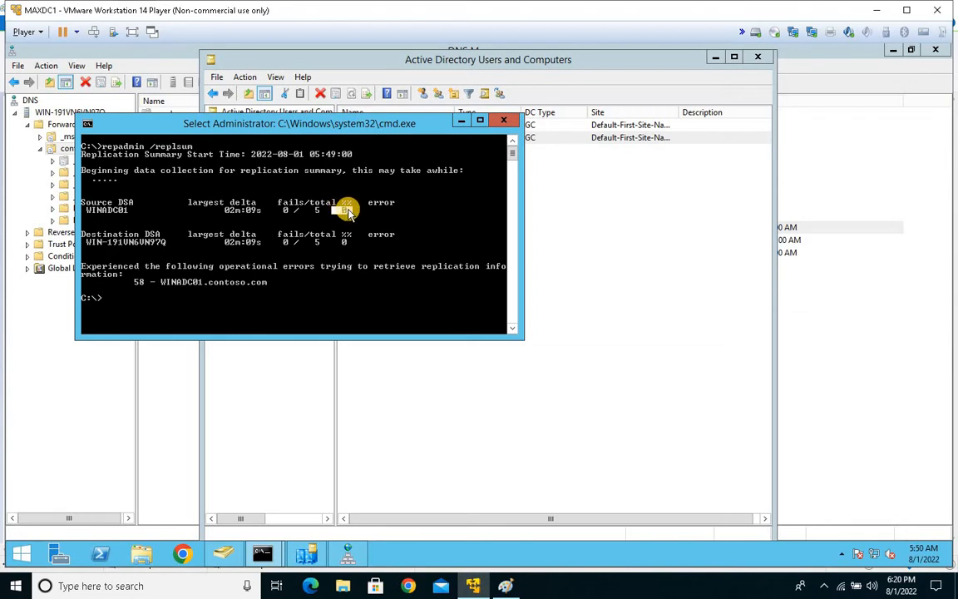
{"action": "left_click", "coordinate": [371, 202]}
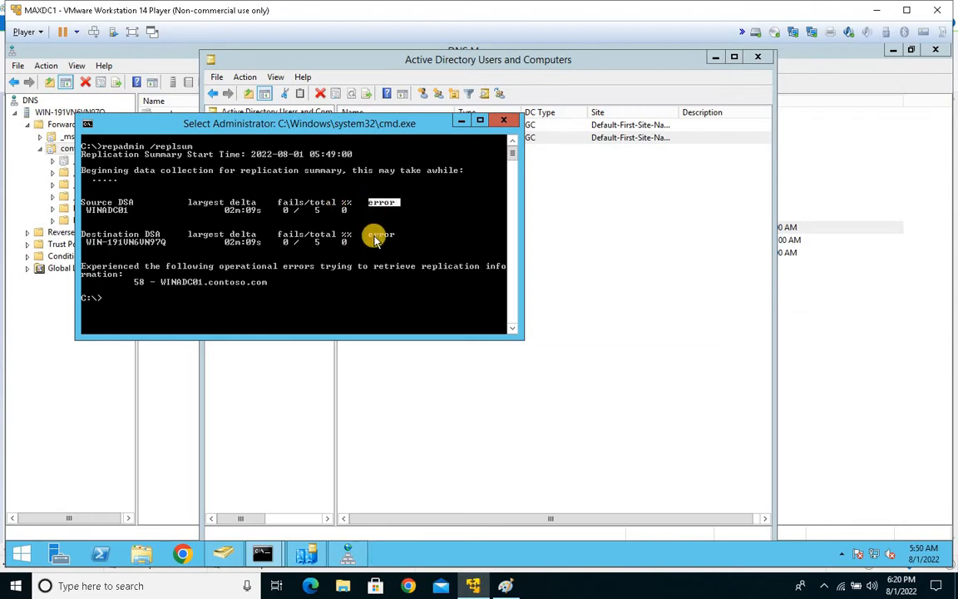
{"action": "left_click_drag", "start_coordinate": [354, 234], "coordinate": [414, 236]}
{"action": "left_click_drag", "start_coordinate": [264, 243], "coordinate": [221, 242]}
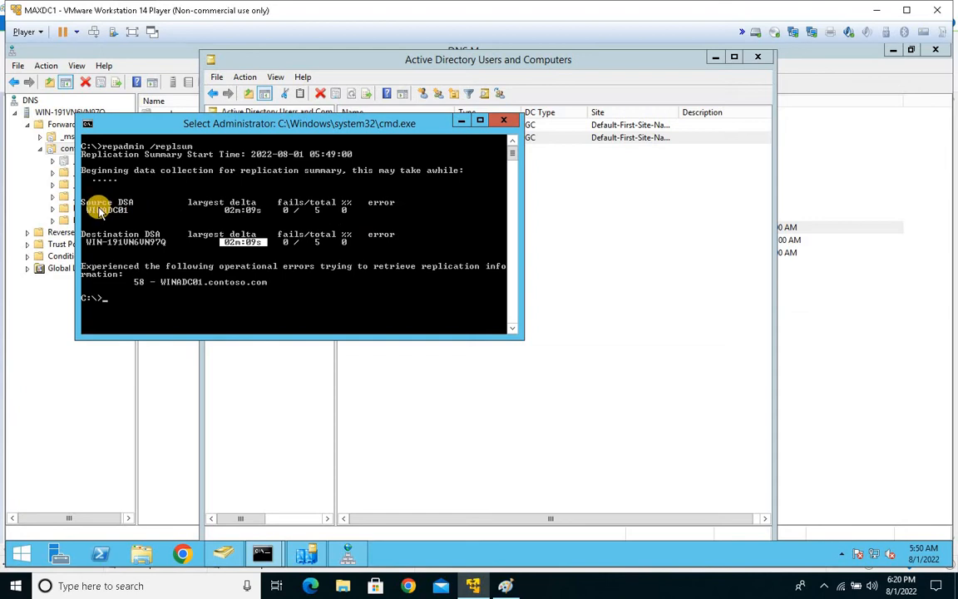
{"action": "left_click_drag", "start_coordinate": [87, 209], "coordinate": [393, 242]}
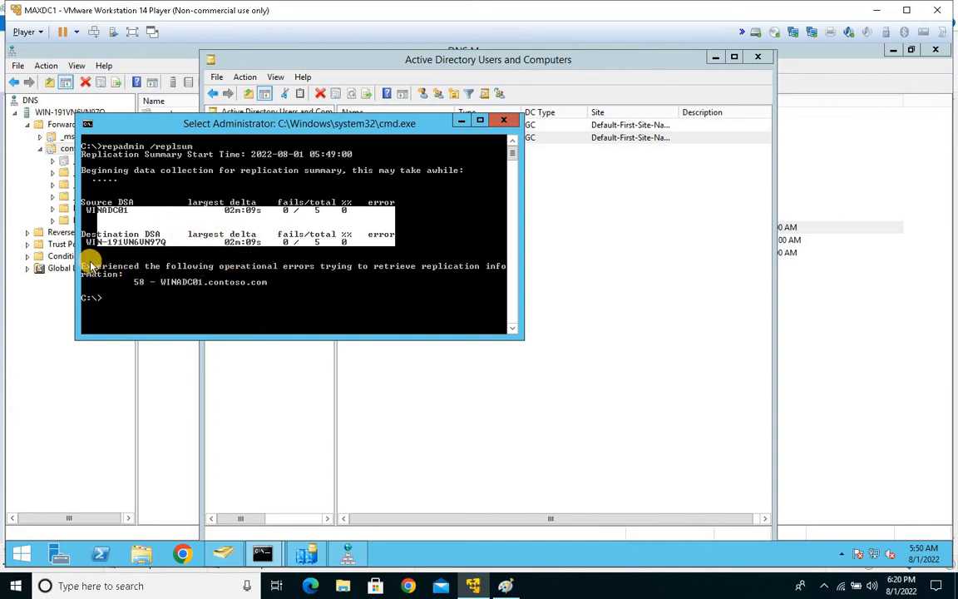
{"action": "left_click_drag", "start_coordinate": [81, 265], "coordinate": [306, 301]}
{"action": "left_click_drag", "start_coordinate": [117, 281], "coordinate": [266, 291]}
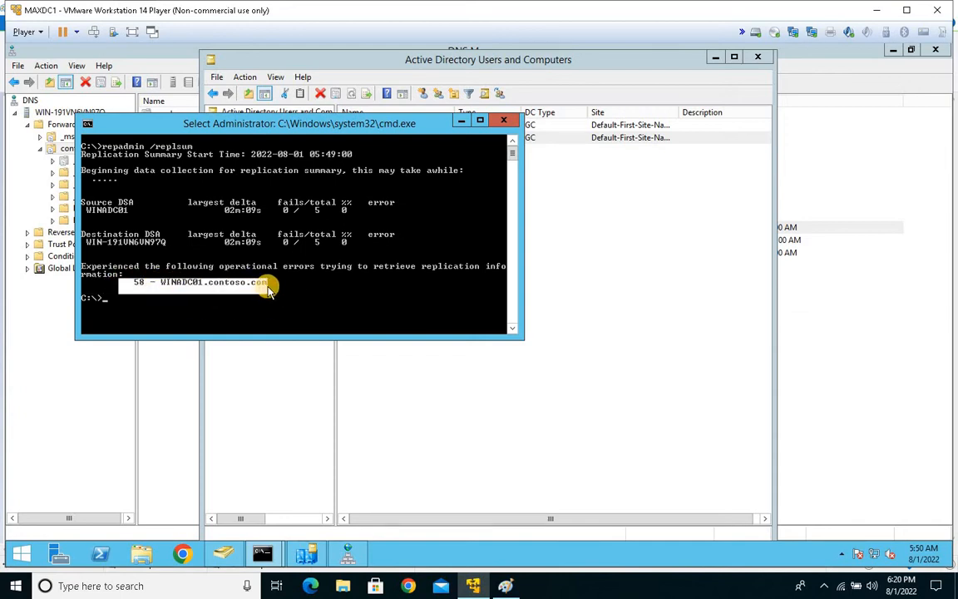
{"action": "left_click", "coordinate": [147, 300]}
{"action": "left_click", "coordinate": [126, 283]}
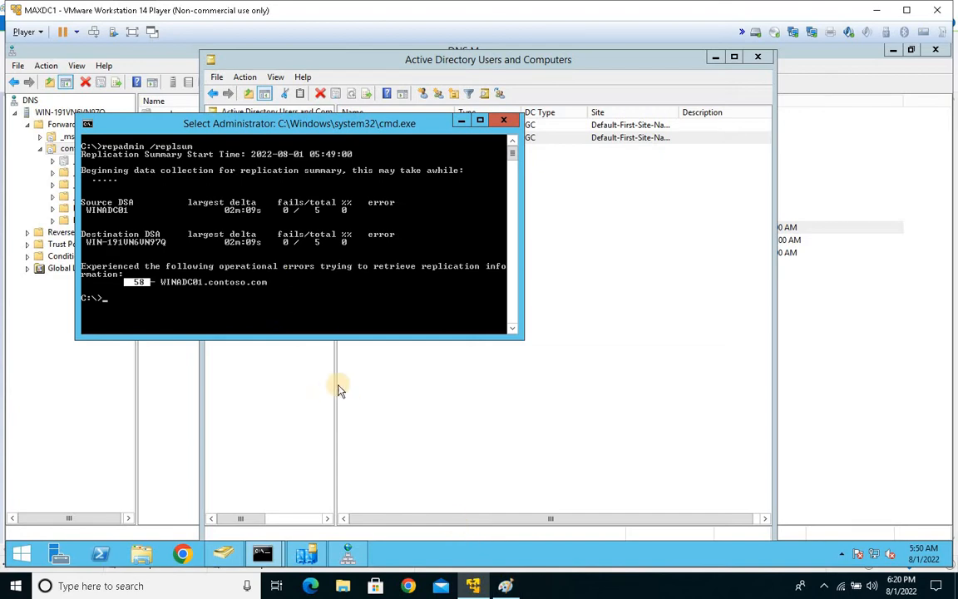
Switch to Paint and review the GUI metadata cleanup notes covering the Domain controller OU, Site and services, and DNS.
{"action": "left_click", "coordinate": [510, 588]}
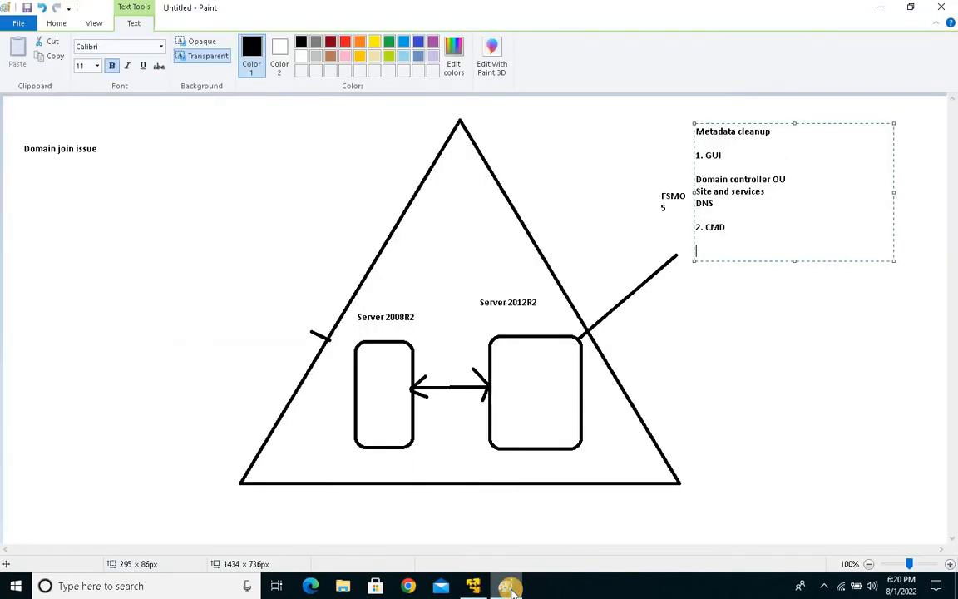
{"action": "left_click_drag", "start_coordinate": [722, 156], "coordinate": [695, 156]}
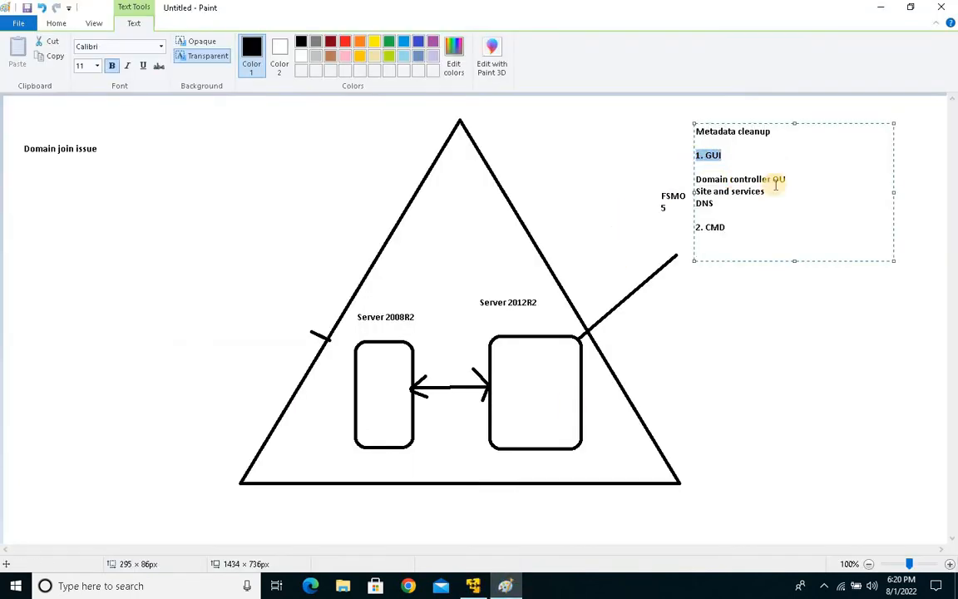
{"action": "left_click_drag", "start_coordinate": [743, 202], "coordinate": [699, 178]}
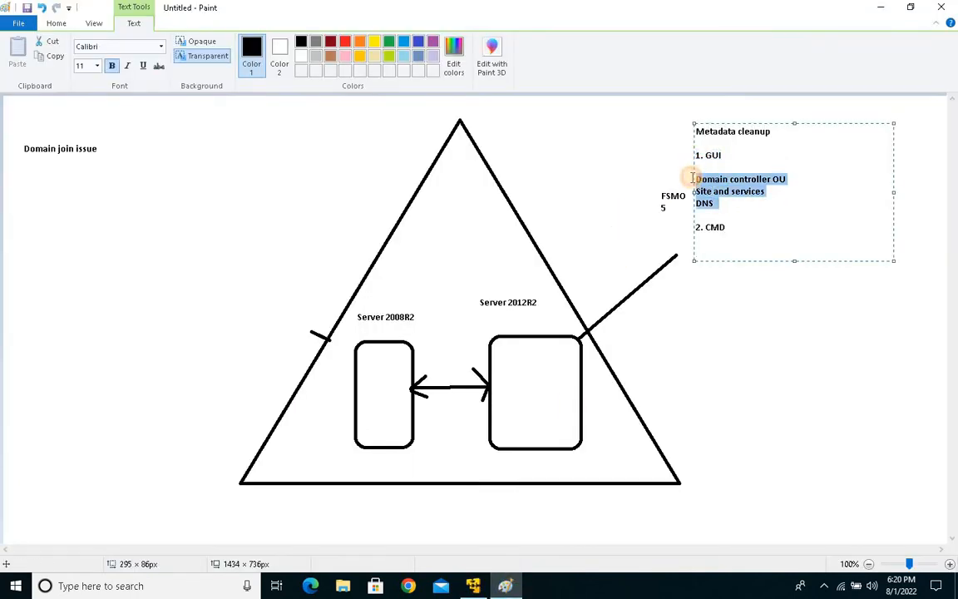
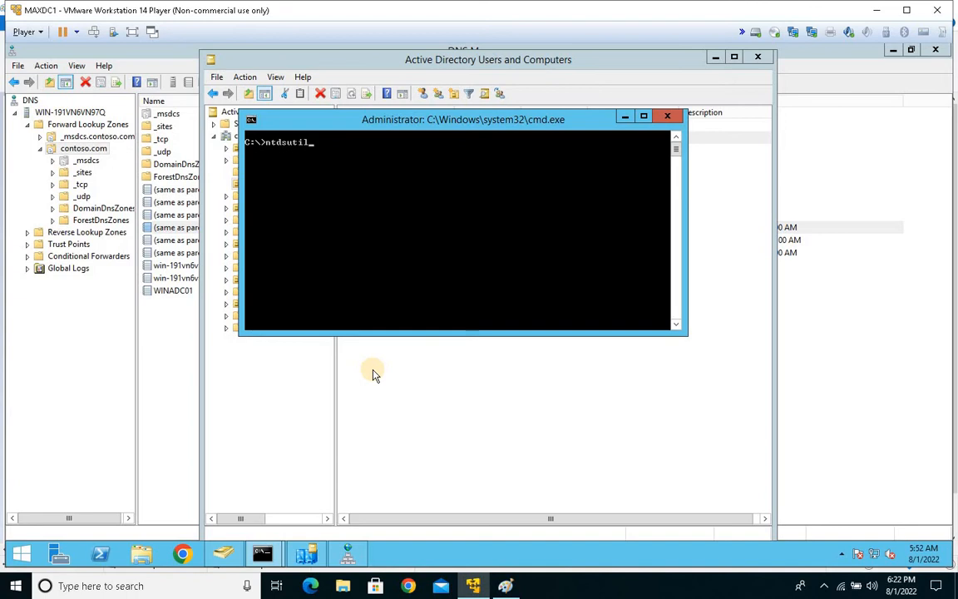
Start ntdsutil in the MAXDC1 Command Prompt and enter the connections context of metadata cleanup.
{"action": "key", "text": "Return"}
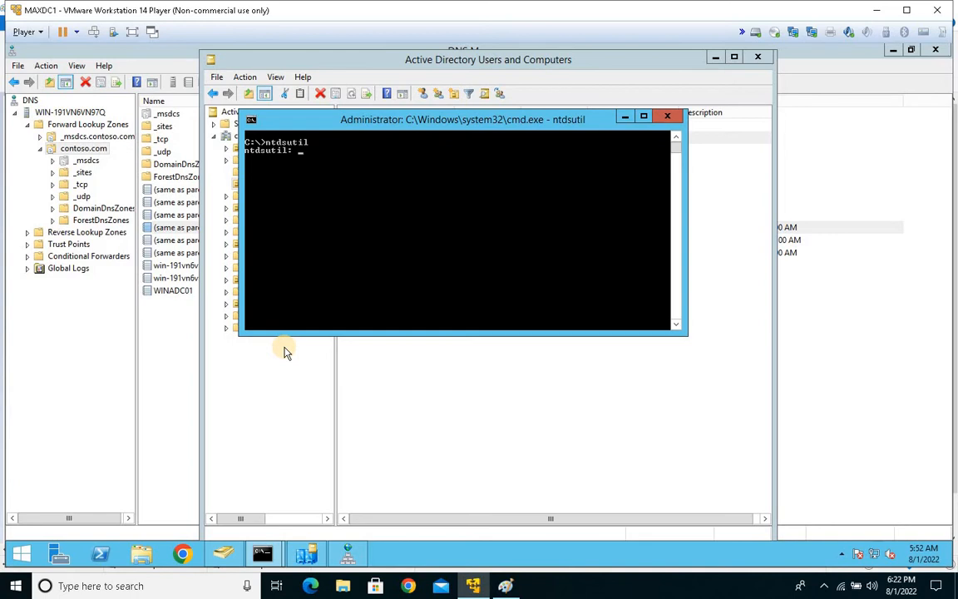
{"action": "type", "text": "metadata cleanup"}
{"action": "key", "text": "Return"}
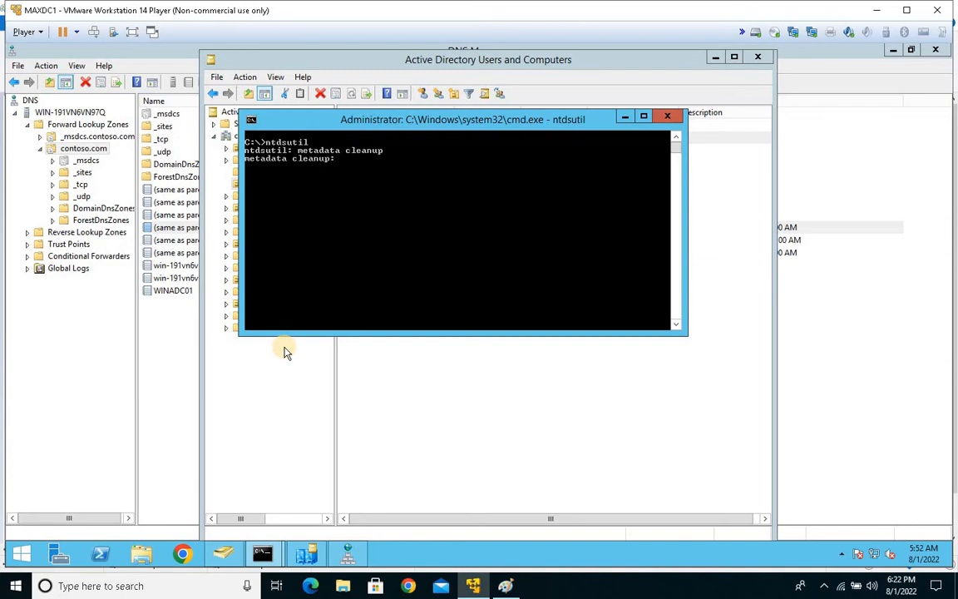
{"action": "type", "text": "connections"}
{"action": "key", "text": "Return"}
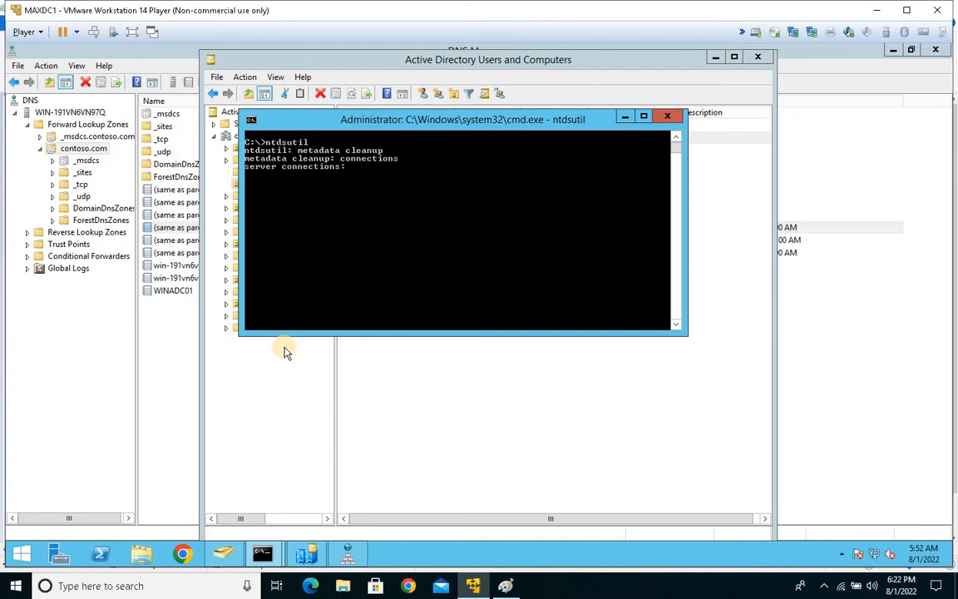
Connect ntdsutil to server WIN-191VN6VN97Q, copying the computer name from its properties in Active Directory Users and Computers.
{"action": "type", "text": "connect to server"}
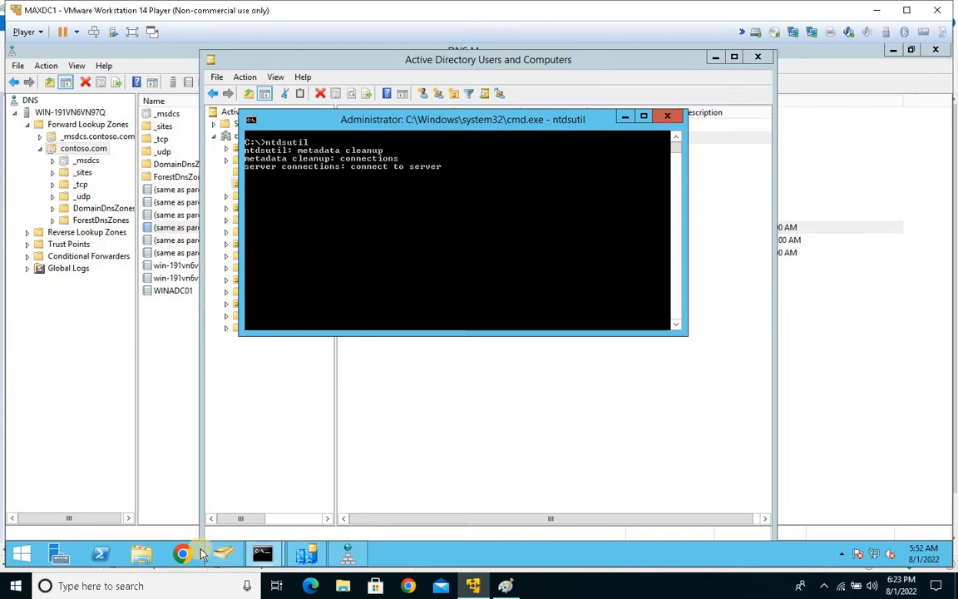
{"action": "left_click", "coordinate": [222, 482]}
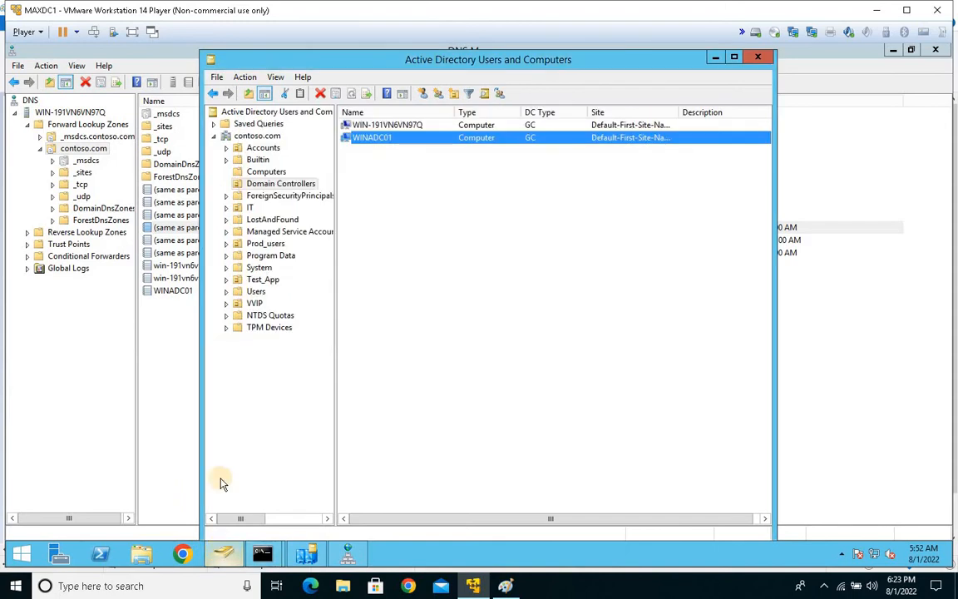
{"action": "double_click", "coordinate": [383, 125]}
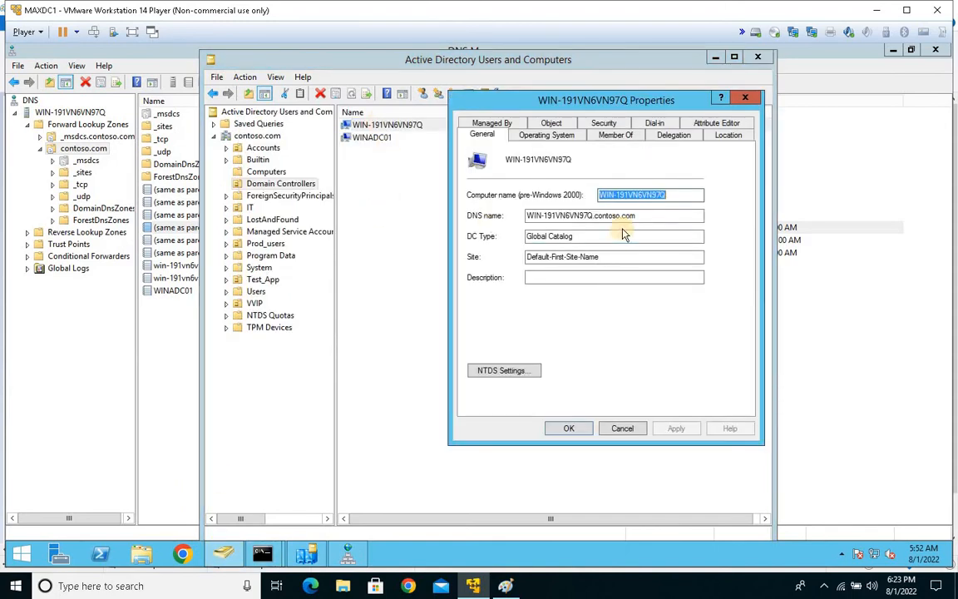
{"action": "left_click", "coordinate": [622, 428]}
{"action": "left_click", "coordinate": [265, 552]}
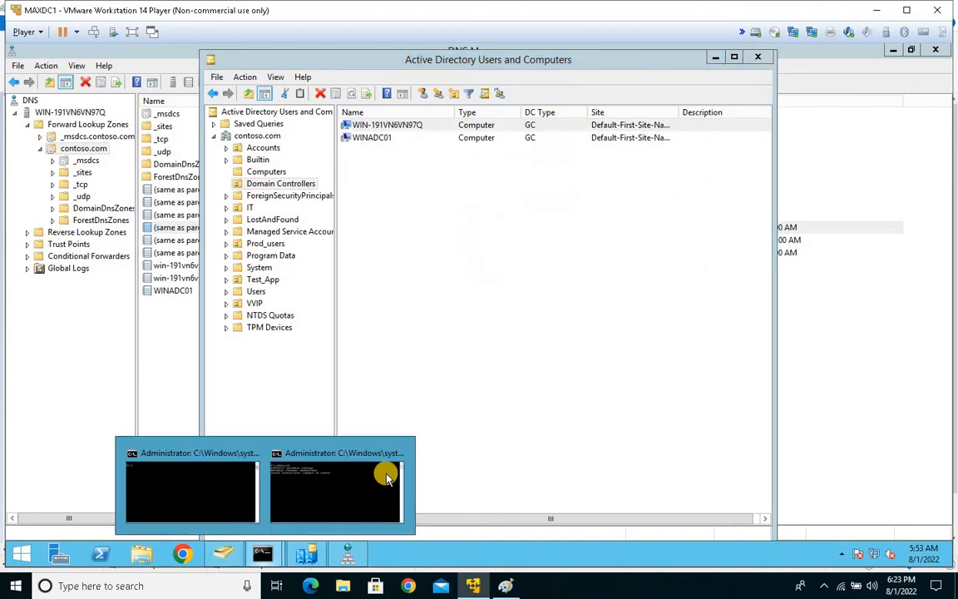
{"action": "left_click", "coordinate": [379, 477]}
{"action": "right_click", "coordinate": [493, 223]}
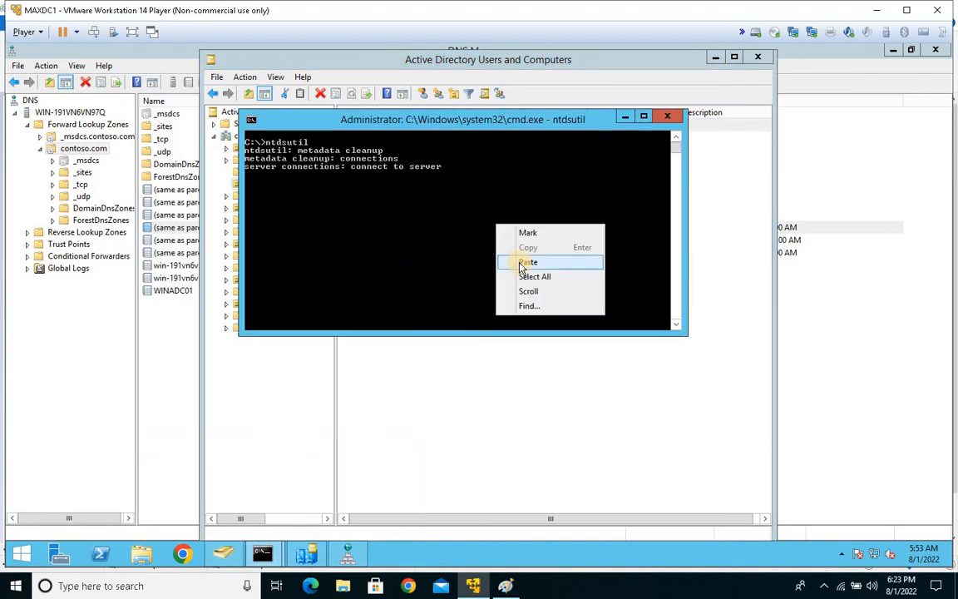
{"action": "left_click", "coordinate": [521, 261]}
{"action": "key", "text": "Return"}
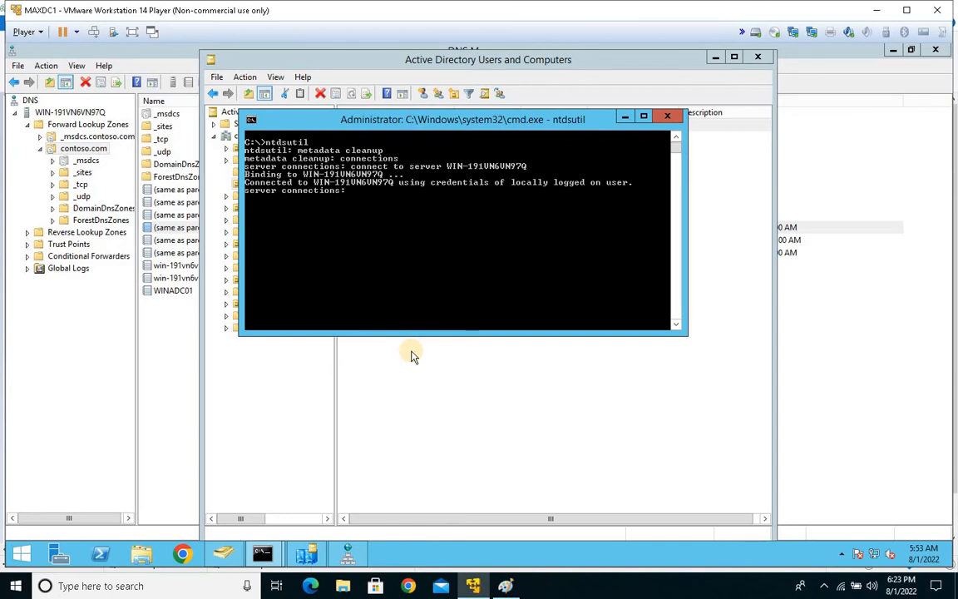
Quit server connections and list the available metadata cleanup commands with help.
{"action": "type", "text": "quit"}
{"action": "key", "text": "Return"}
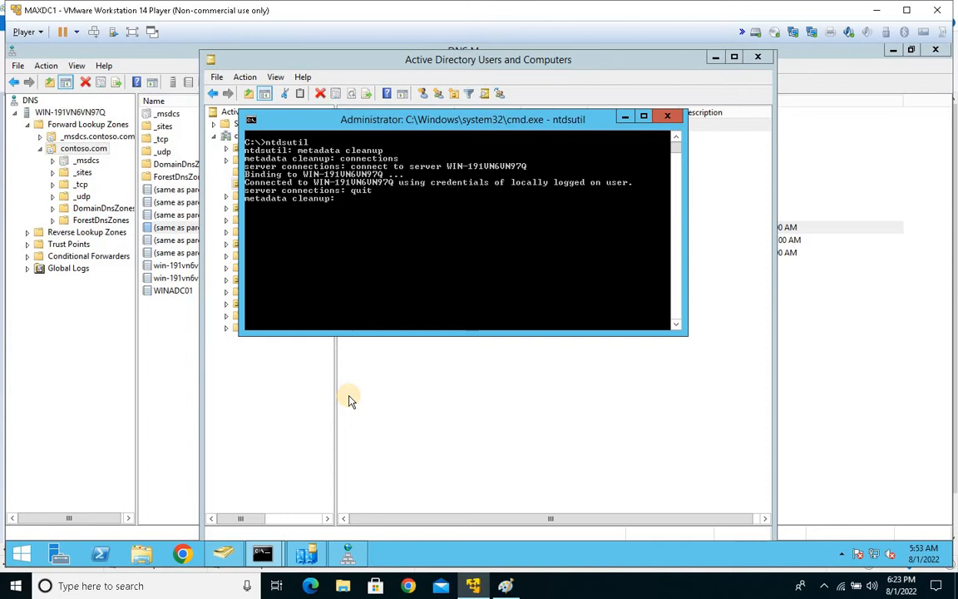
{"action": "type", "text": "help"}
{"action": "key", "text": "Return"}
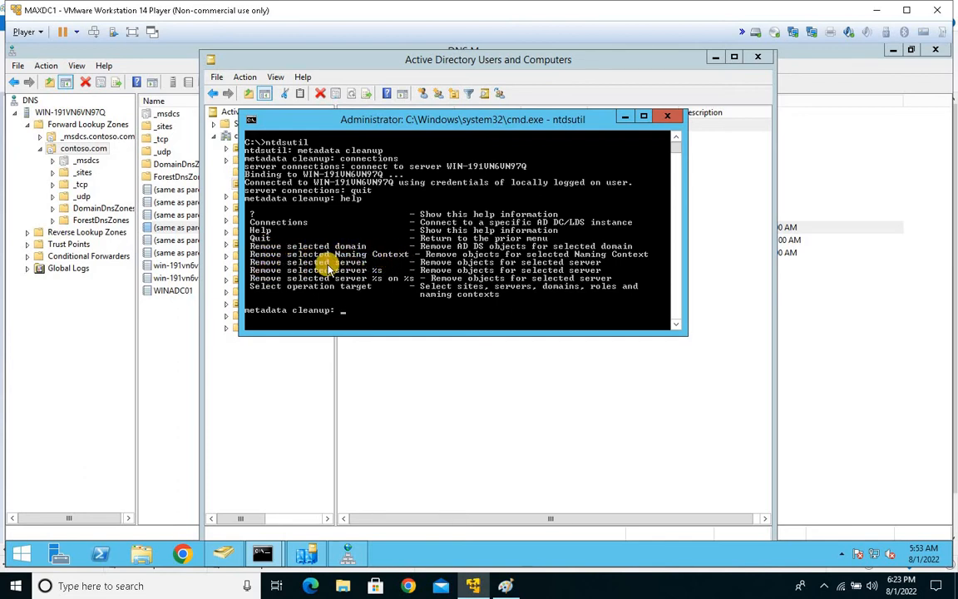
Copy the "Select operation target" command from the metadata cleanup help text.
{"action": "right_click", "coordinate": [282, 275]}
{"action": "left_click", "coordinate": [292, 283]}
{"action": "left_click_drag", "start_coordinate": [251, 286], "coordinate": [369, 293]}
{"action": "key", "text": "cmd+c"}
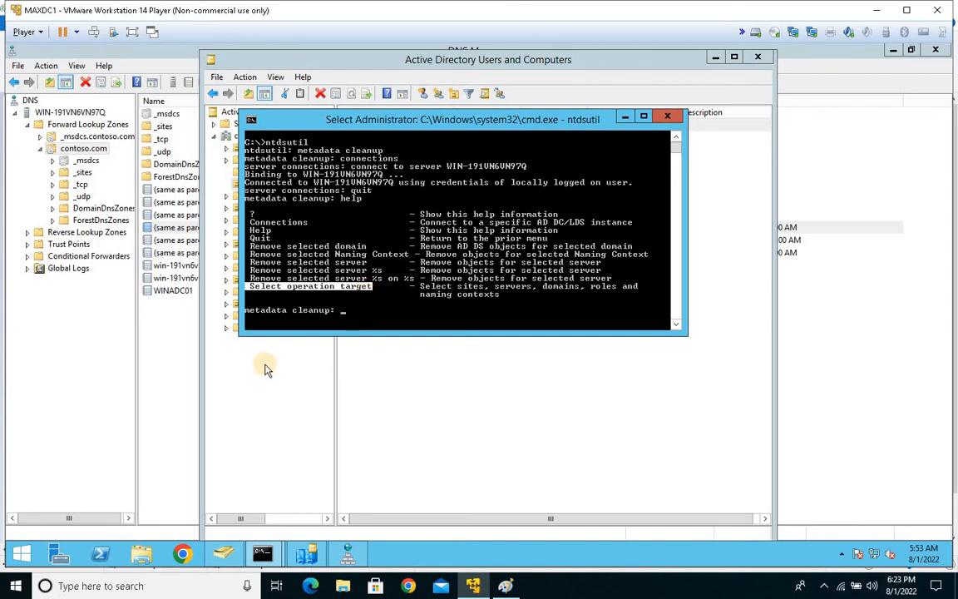
Run the copied "Select operation target" command at the metadata cleanup prompt, removing the extra leading space.
{"action": "key", "text": "Return"}
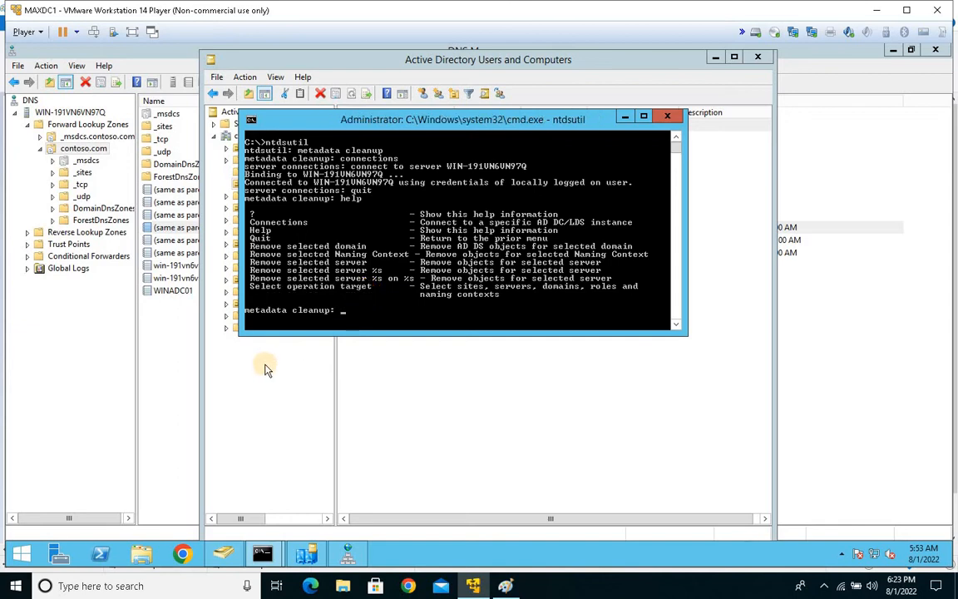
{"action": "right_click", "coordinate": [356, 310]}
{"action": "left_click", "coordinate": [389, 346]}
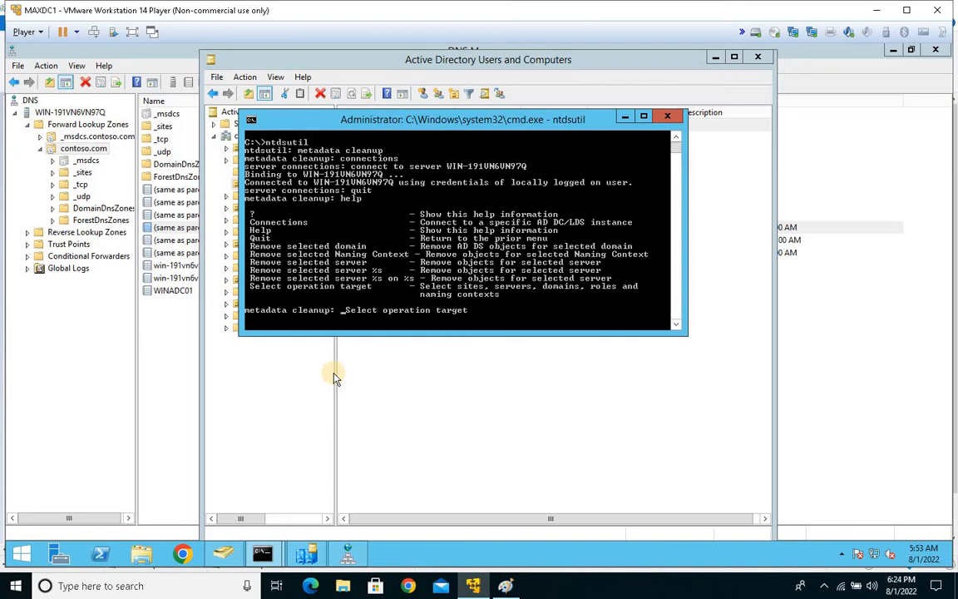
{"action": "key", "text": "Home"}
{"action": "key", "text": "Delete"}
{"action": "key", "text": "Return"}
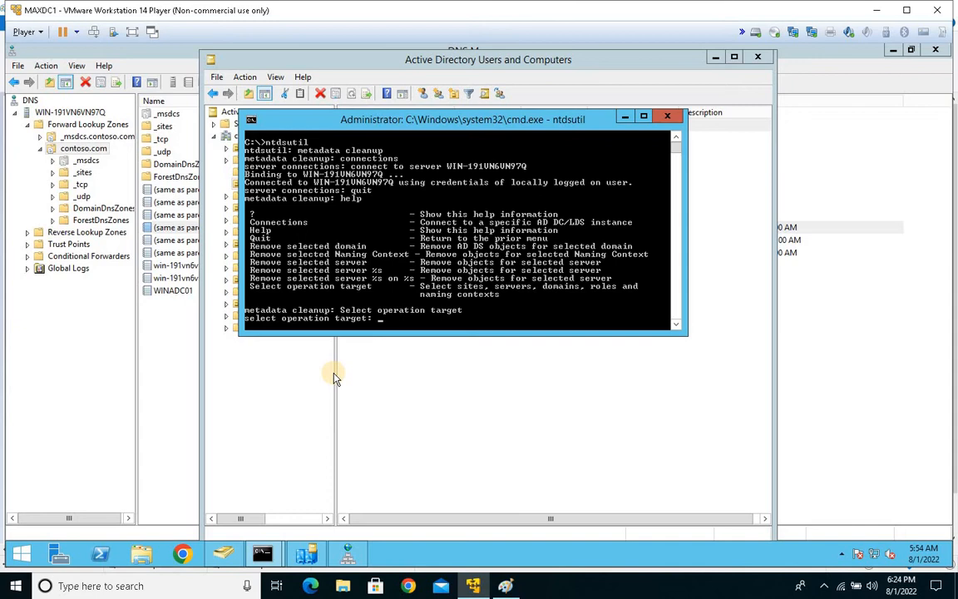
List the domains and select domain 0, DC=contoso,DC=com, as the operation target.
{"action": "type", "text": "list domains"}
{"action": "key", "text": "Return"}
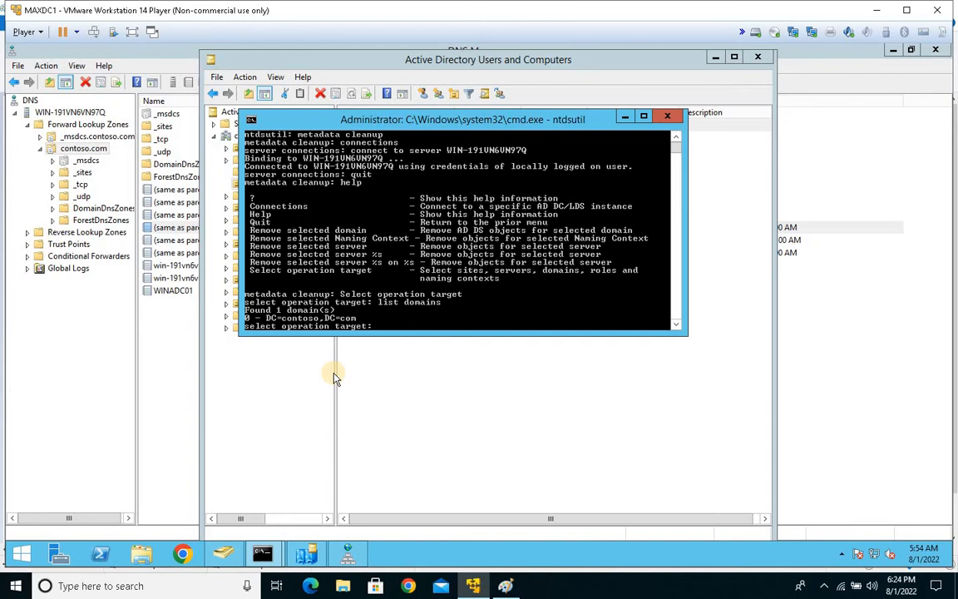
{"action": "scroll", "coordinate": [470, 275], "scroll_direction": "down", "scroll_amount": 1}
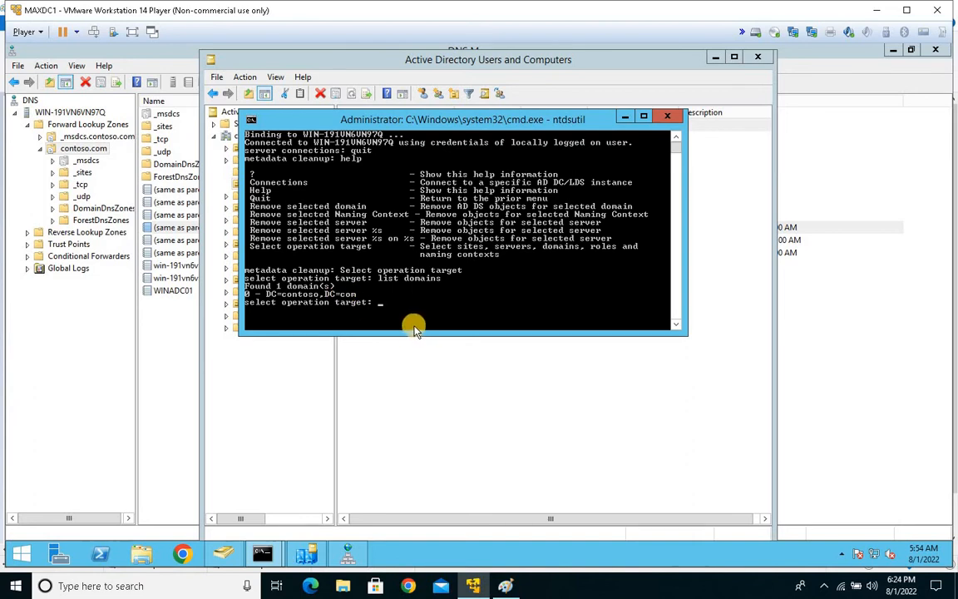
{"action": "right_click", "coordinate": [283, 296]}
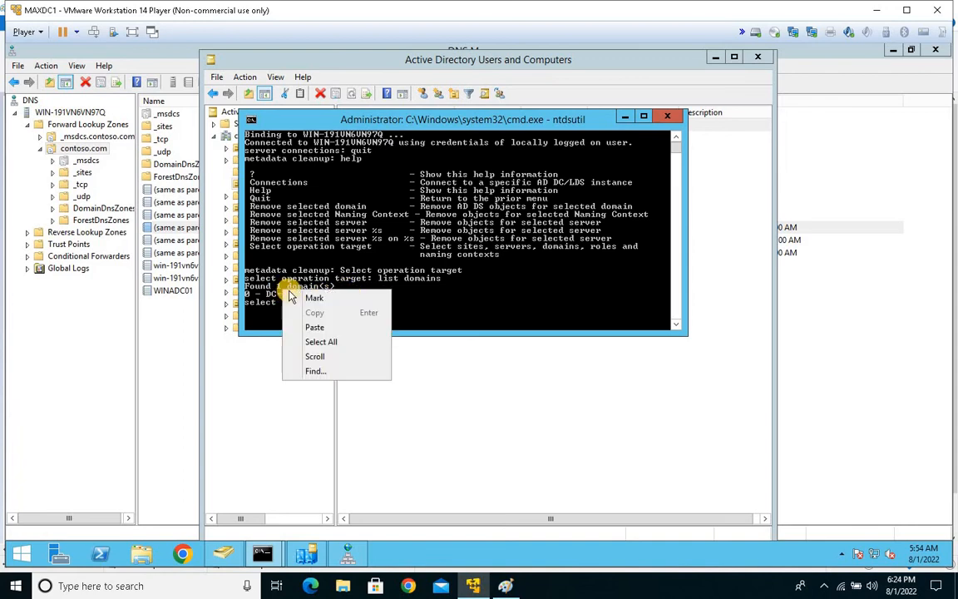
{"action": "left_click", "coordinate": [311, 357]}
{"action": "left_click_drag", "start_coordinate": [256, 294], "coordinate": [359, 298]}
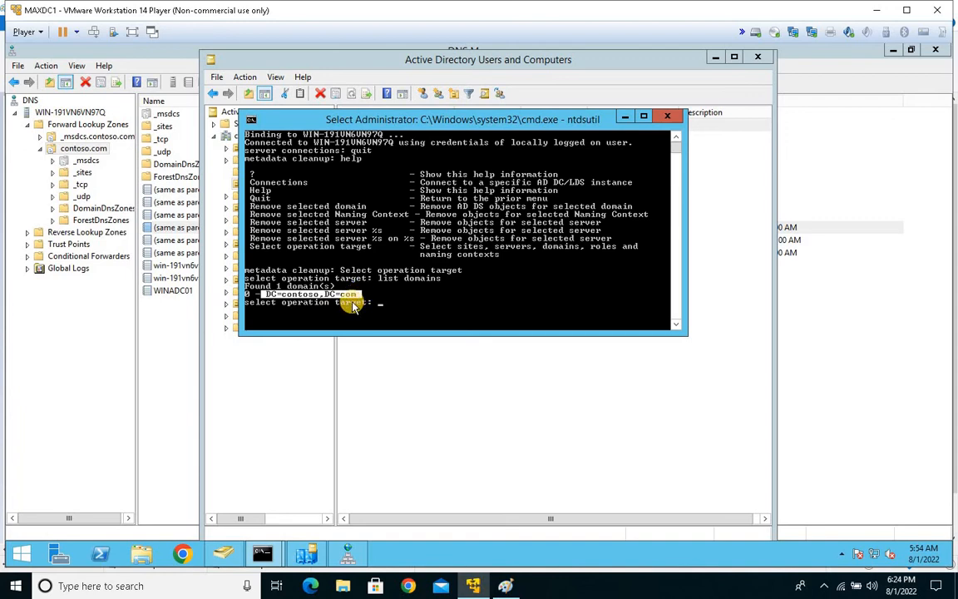
{"action": "left_click", "coordinate": [353, 303]}
{"action": "left_click_drag", "start_coordinate": [267, 296], "coordinate": [356, 297]}
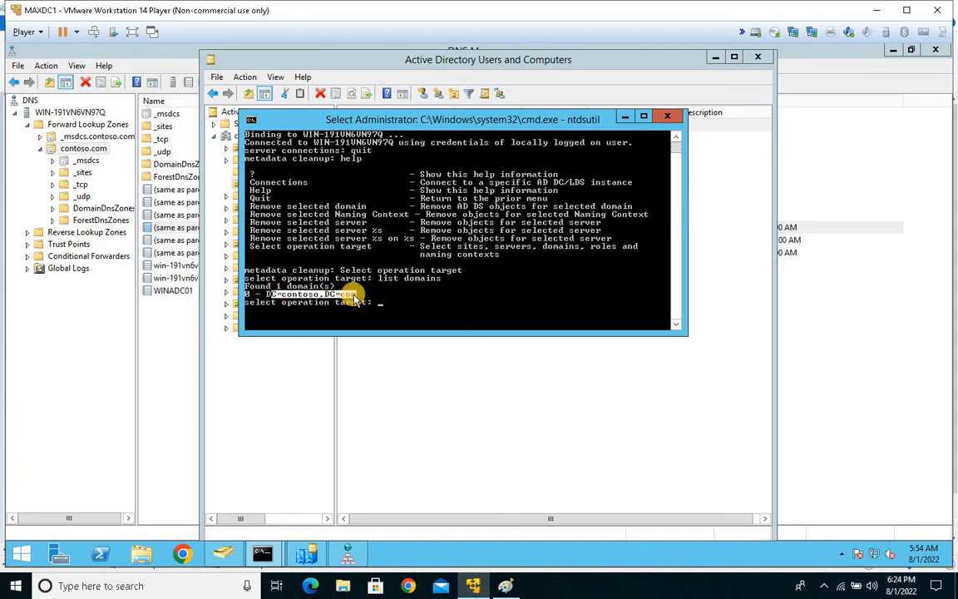
{"action": "left_click", "coordinate": [387, 307]}
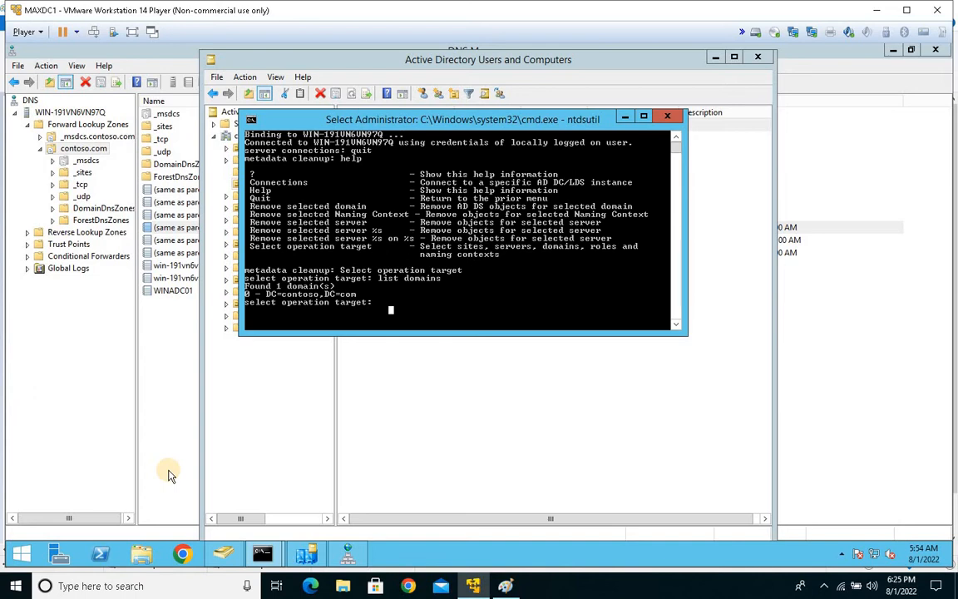
{"action": "type", "text": "select"}
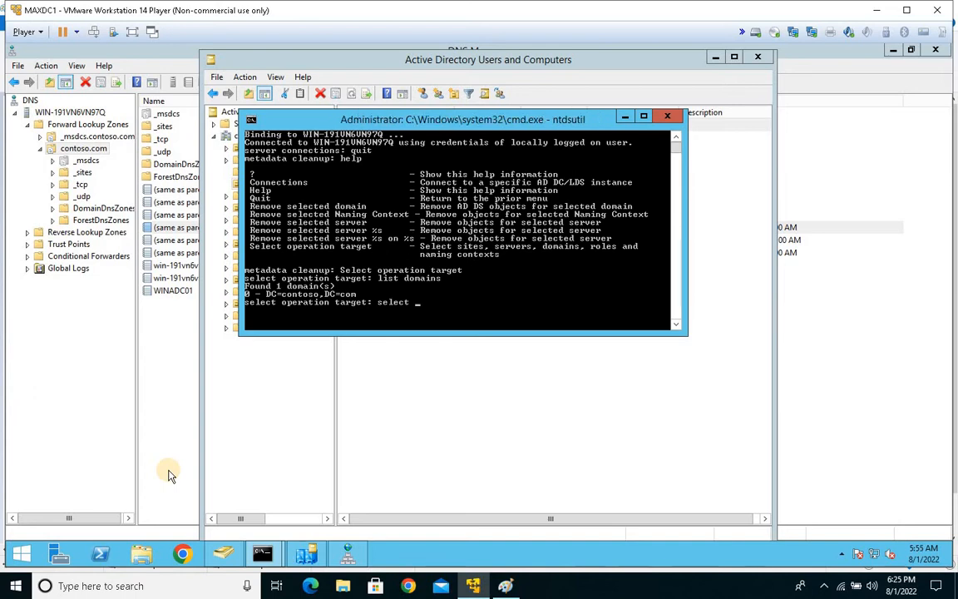
{"action": "type", "text": " domain 0"}
{"action": "key", "text": "Return"}
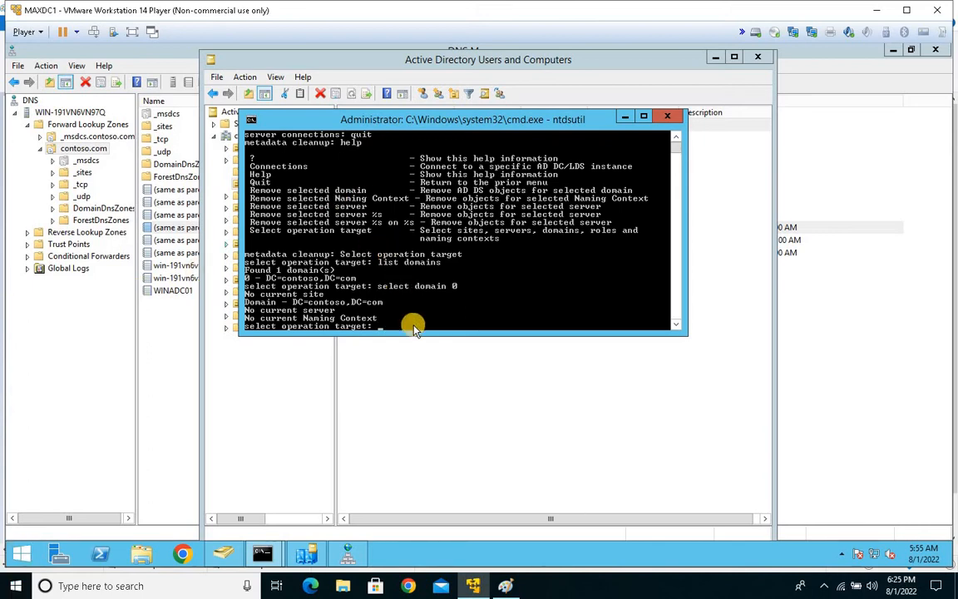
List the sites and select site 0, Default-First-Site-Name, as the operation target.
{"action": "type", "text": "list sites"}
{"action": "key", "text": "Return"}
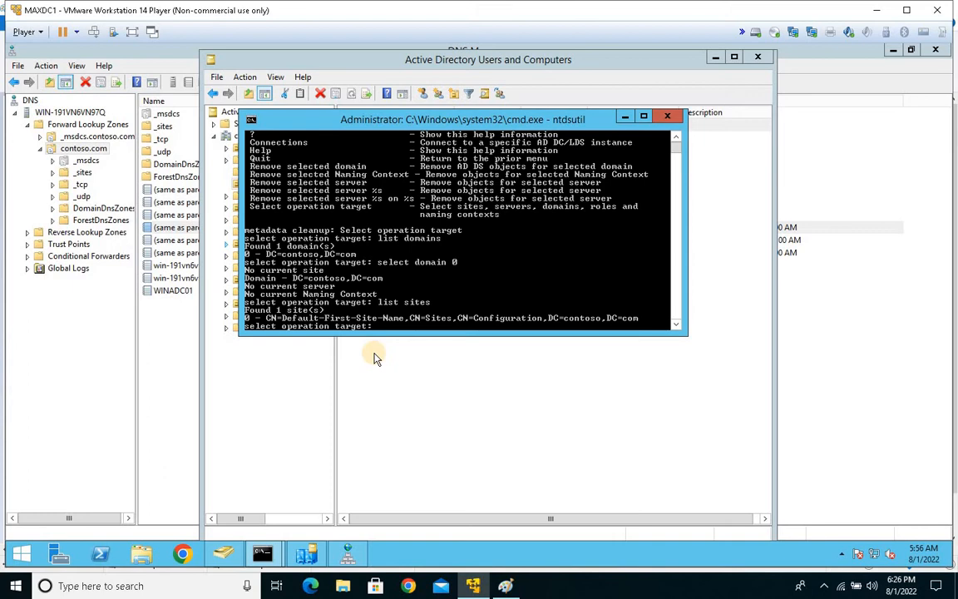
{"action": "type", "text": "select site 0"}
{"action": "right_click", "coordinate": [254, 319]}
{"action": "left_click", "coordinate": [284, 323]}
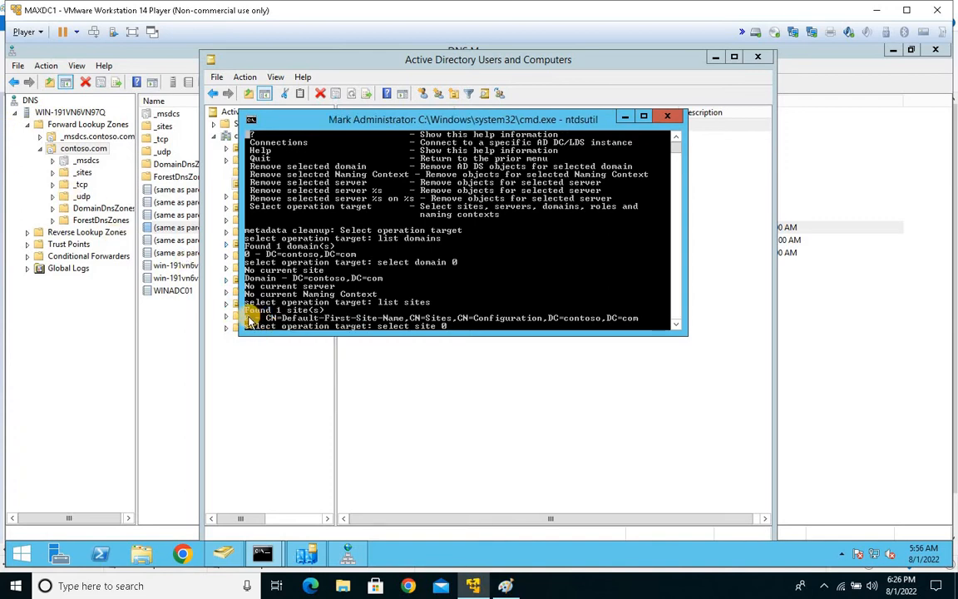
{"action": "left_click", "coordinate": [249, 320]}
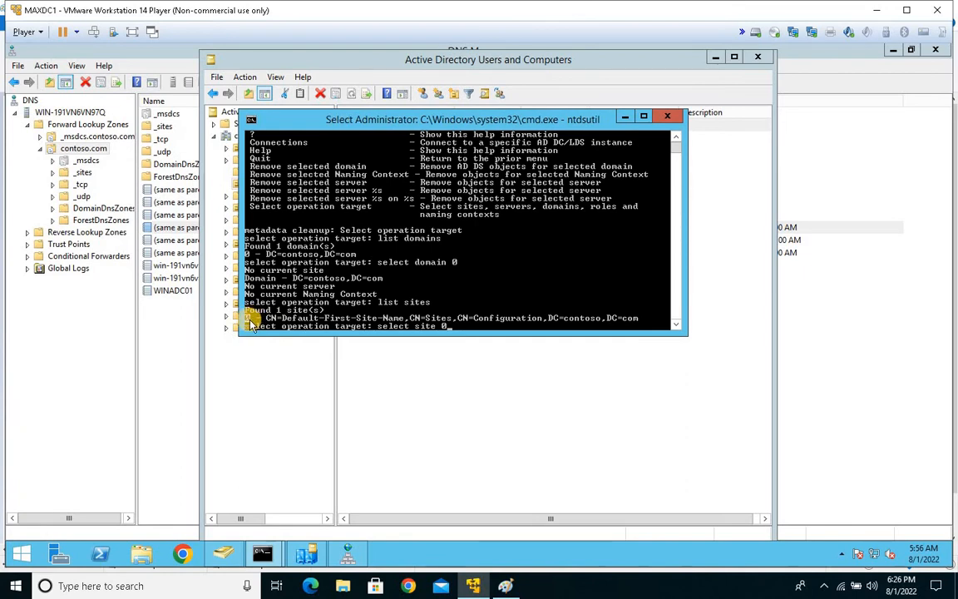
{"action": "left_click", "coordinate": [249, 320]}
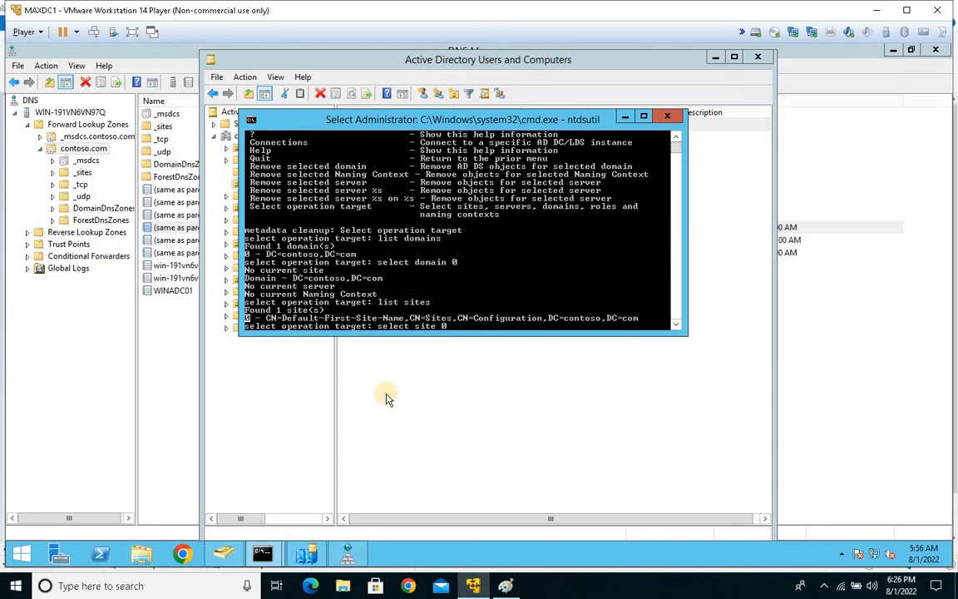
{"action": "key", "text": "Return"}
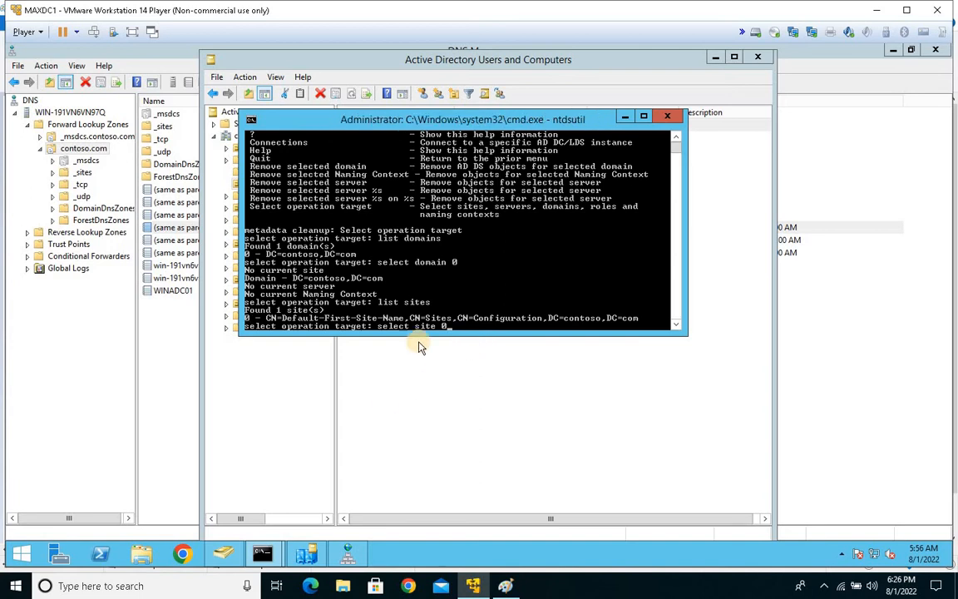
{"action": "key", "text": "Return"}
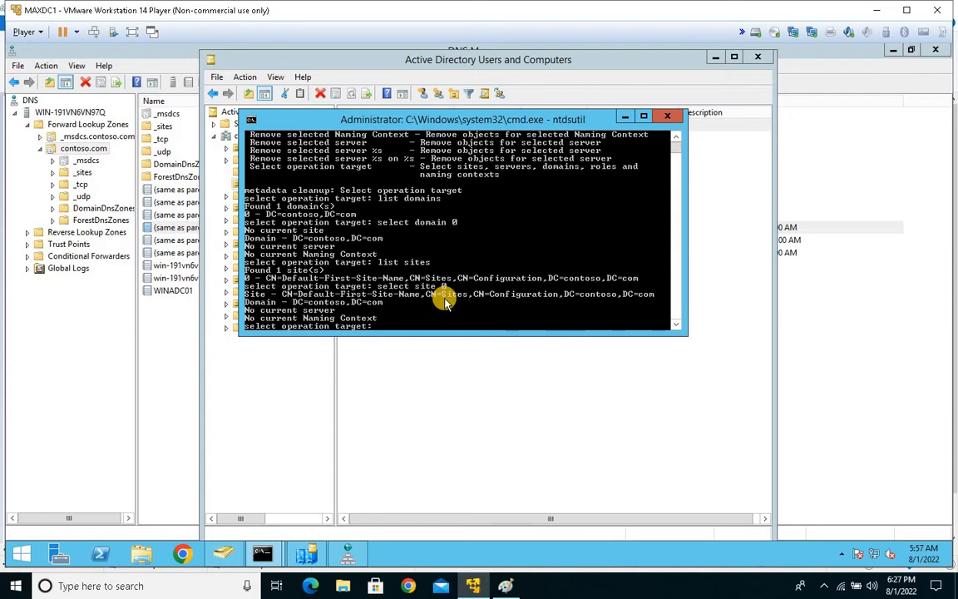
List the servers in the selected site and mark the entry for WINADC01.
{"action": "type", "text": "ist servers in site"}
{"action": "key", "text": "Return"}
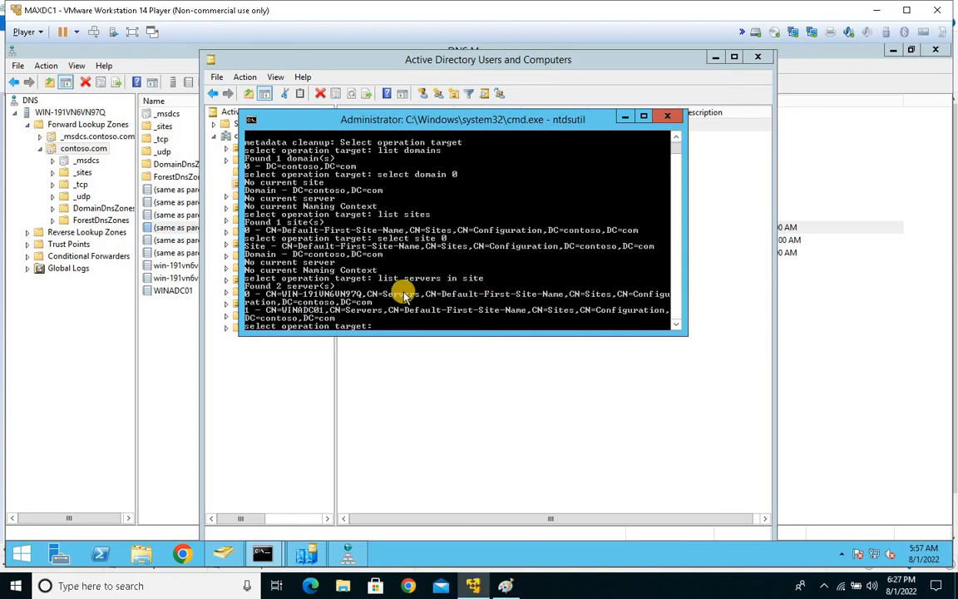
{"action": "scroll", "coordinate": [405, 297], "scroll_direction": "down", "scroll_amount": 1}
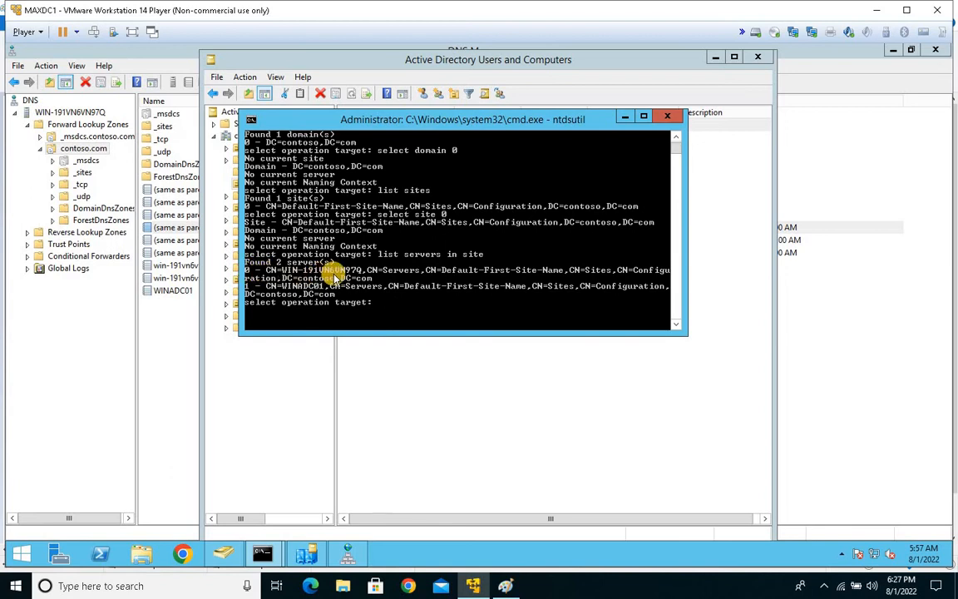
{"action": "right_click", "coordinate": [336, 275]}
{"action": "left_click", "coordinate": [343, 275]}
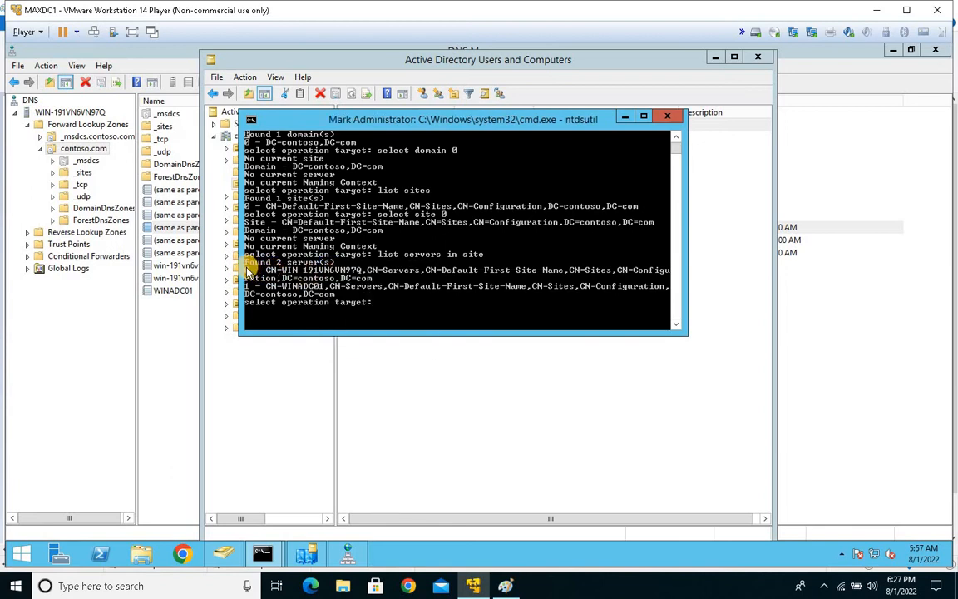
{"action": "left_click_drag", "start_coordinate": [249, 273], "coordinate": [556, 274]}
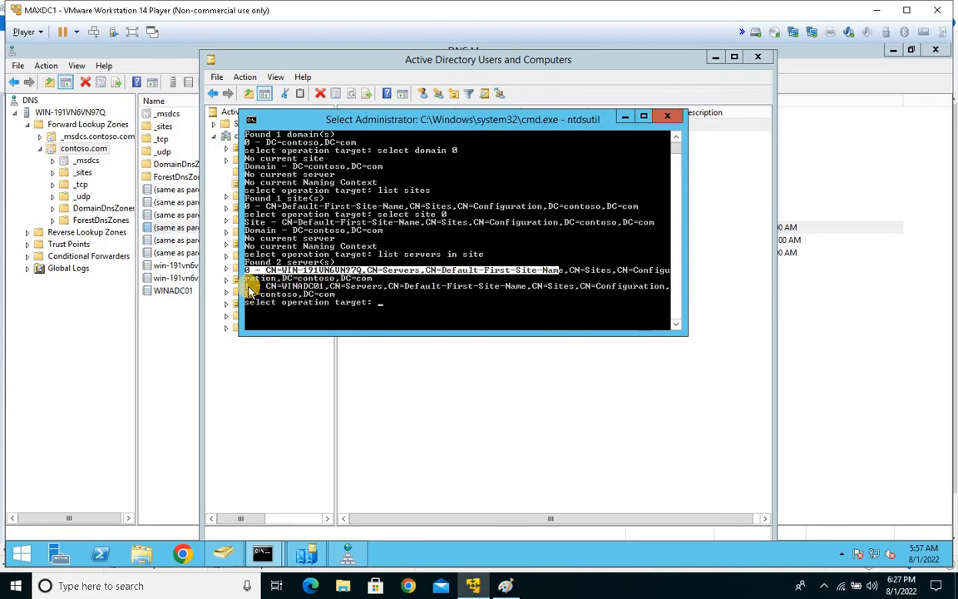
{"action": "left_click_drag", "start_coordinate": [251, 284], "coordinate": [338, 288]}
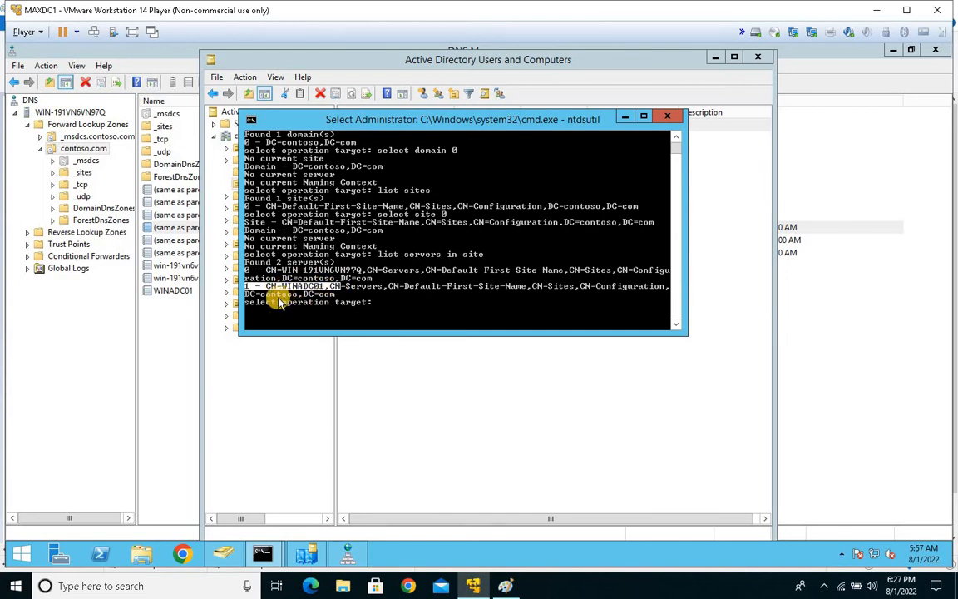
{"action": "left_click_drag", "start_coordinate": [247, 286], "coordinate": [383, 309]}
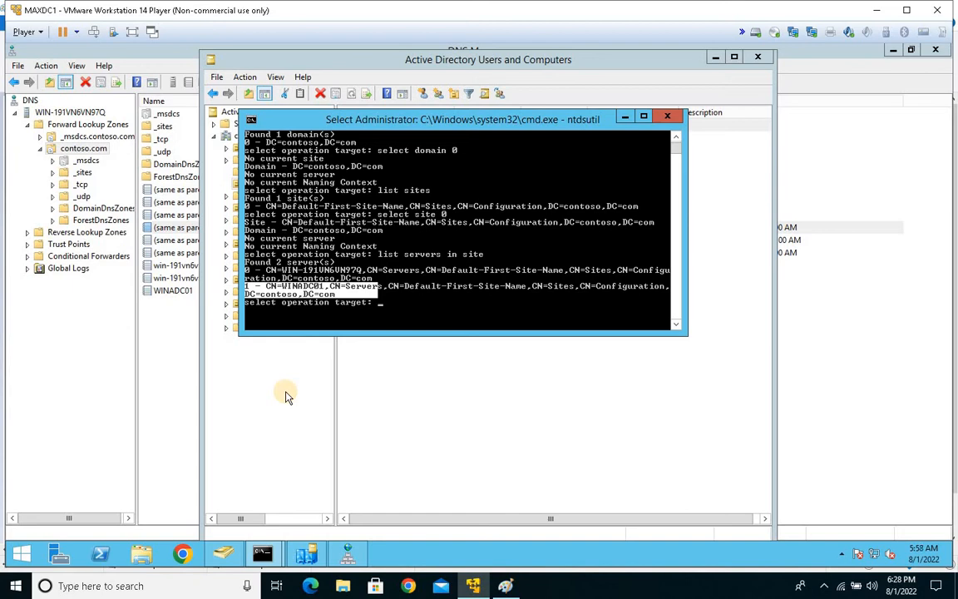
Select server 1, WINADC01, as the server for the metadata cleanup.
{"action": "type", "text": "selec"}
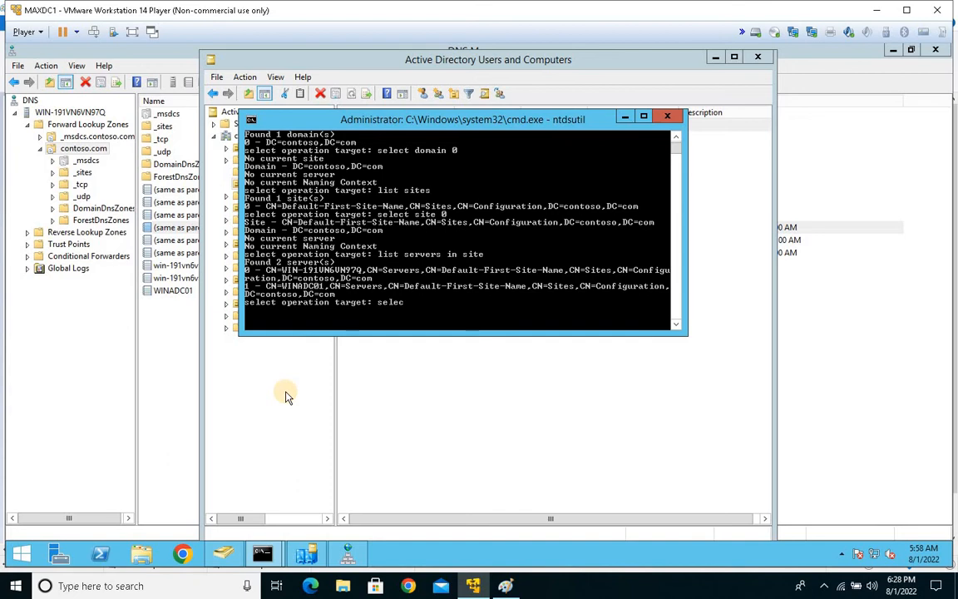
{"action": "type", "text": "t server"}
{"action": "type", "text": "1"}
{"action": "key", "text": "Return"}
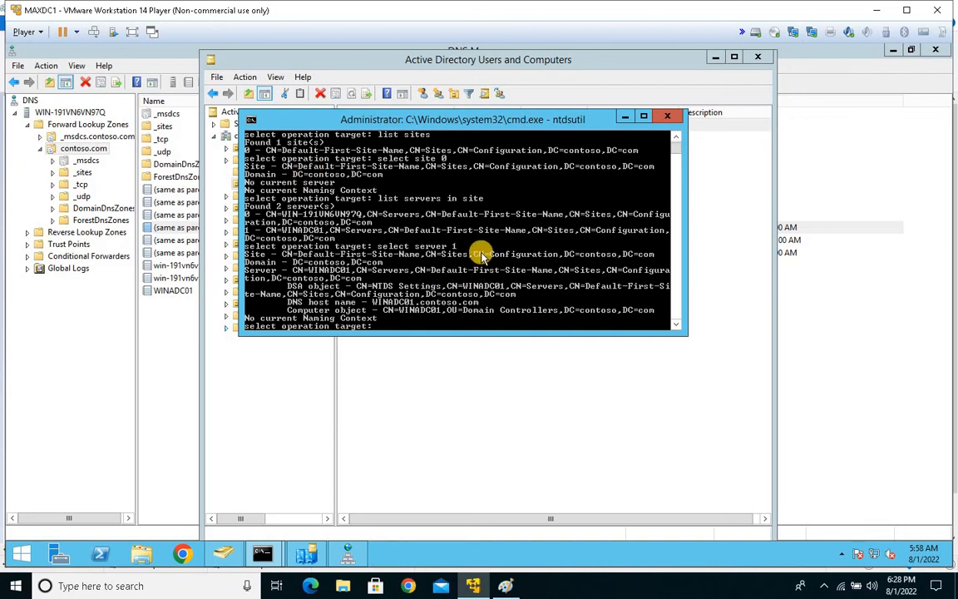
Examine the details of the selected server: its site, domain, server name, DSA object, DNS host name and computer object.
{"action": "right_click", "coordinate": [450, 314]}
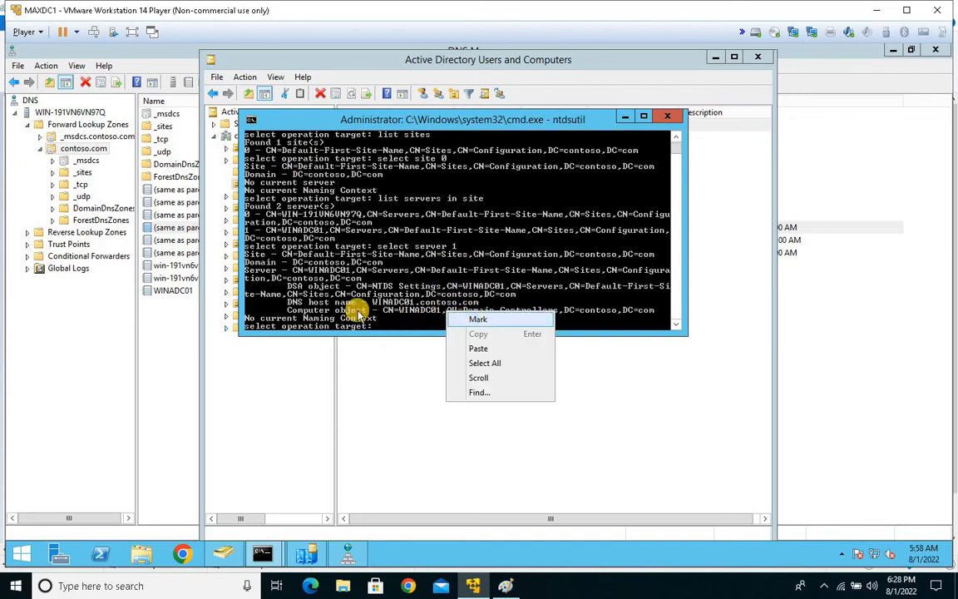
{"action": "left_click", "coordinate": [468, 321]}
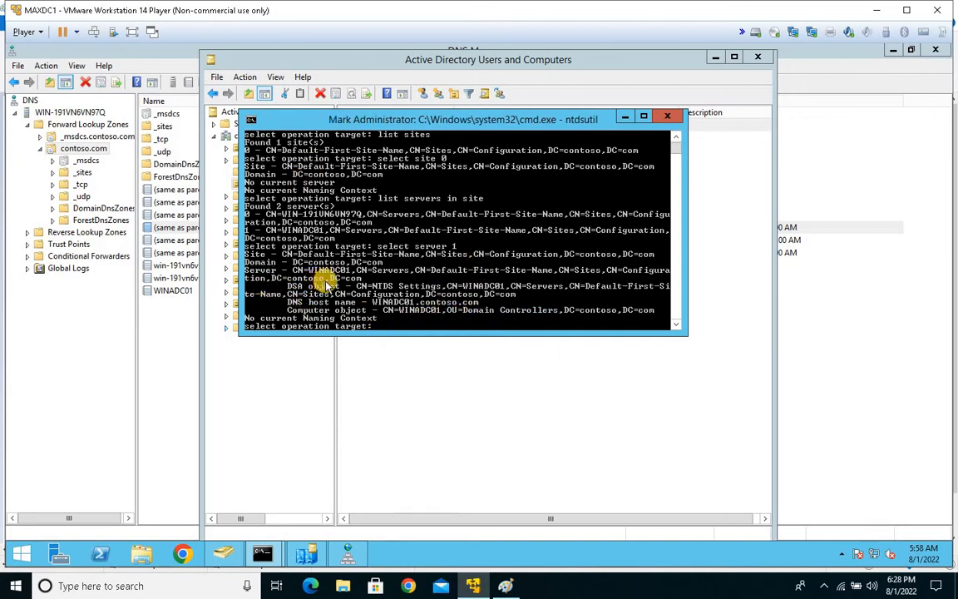
{"action": "left_click_drag", "start_coordinate": [380, 249], "coordinate": [425, 250]}
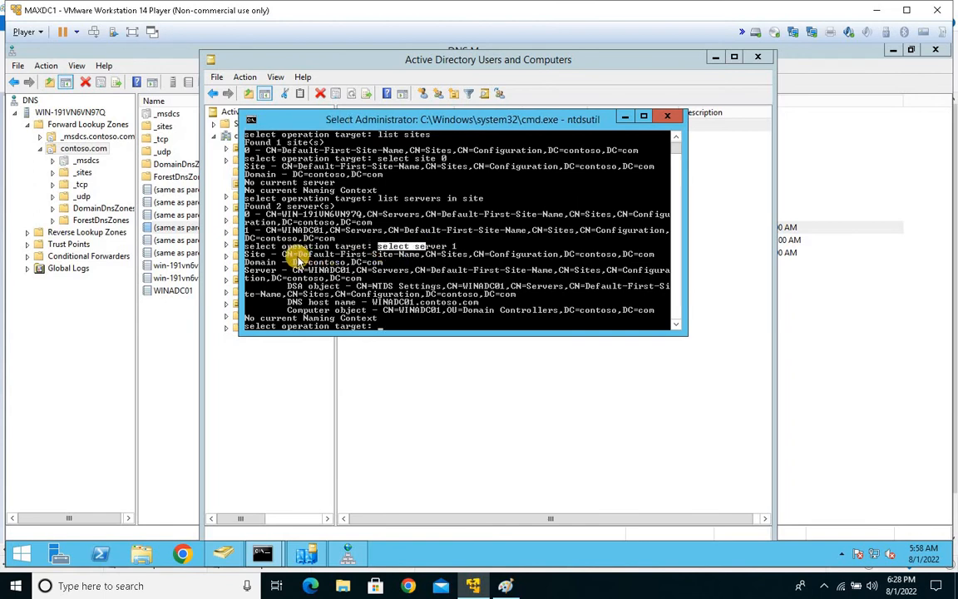
{"action": "left_click_drag", "start_coordinate": [296, 255], "coordinate": [412, 290]}
{"action": "left_click_drag", "start_coordinate": [310, 299], "coordinate": [657, 309]}
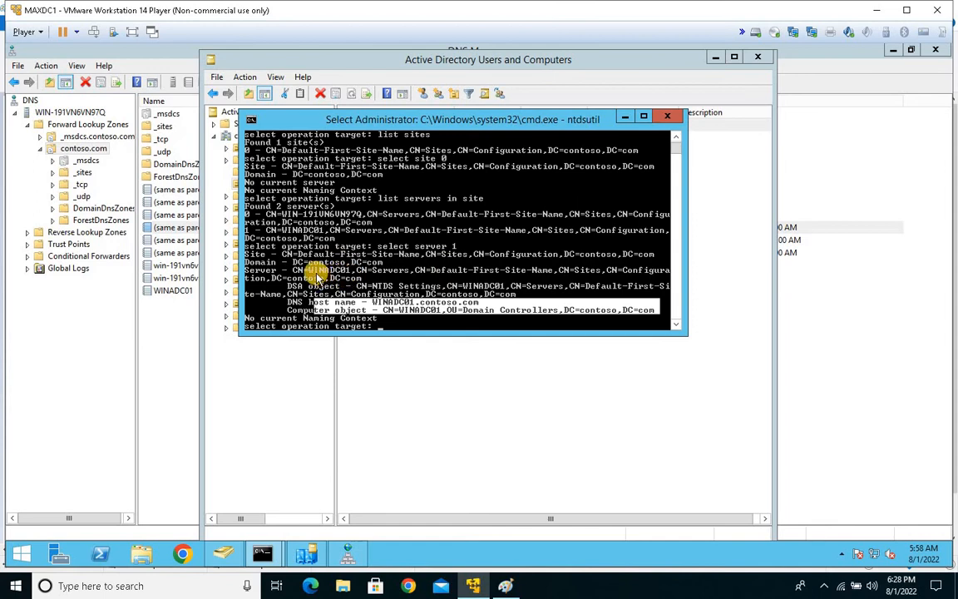
{"action": "left_click_drag", "start_coordinate": [309, 271], "coordinate": [346, 273]}
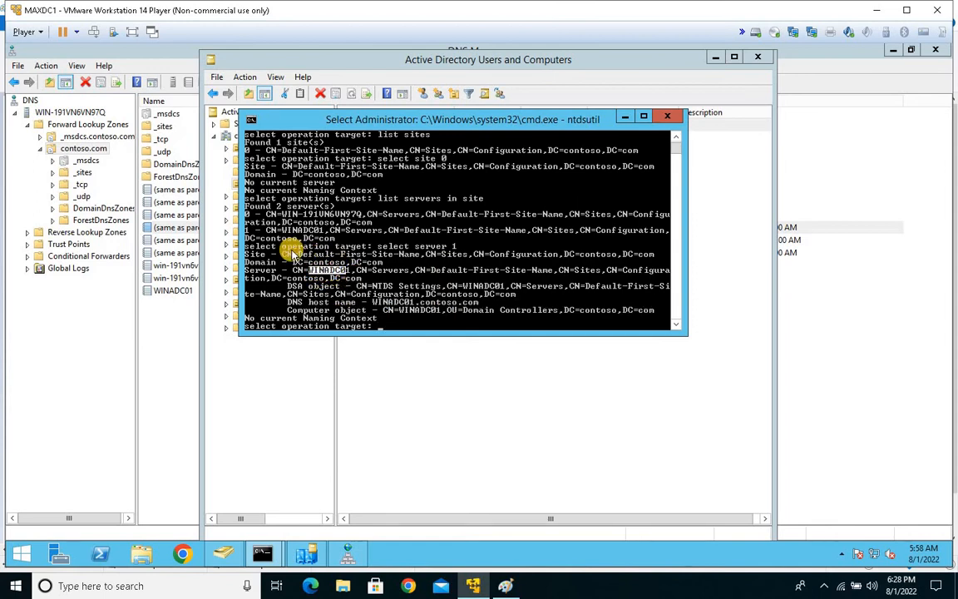
{"action": "left_click_drag", "start_coordinate": [245, 251], "coordinate": [357, 279]}
{"action": "left_click_drag", "start_coordinate": [432, 295], "coordinate": [648, 260]}
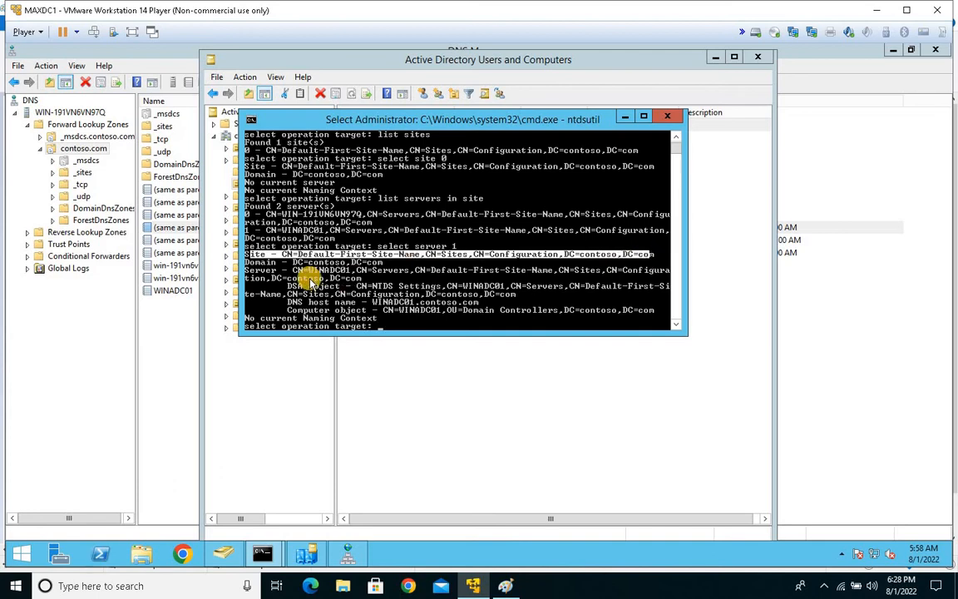
{"action": "left_click_drag", "start_coordinate": [278, 262], "coordinate": [387, 265]}
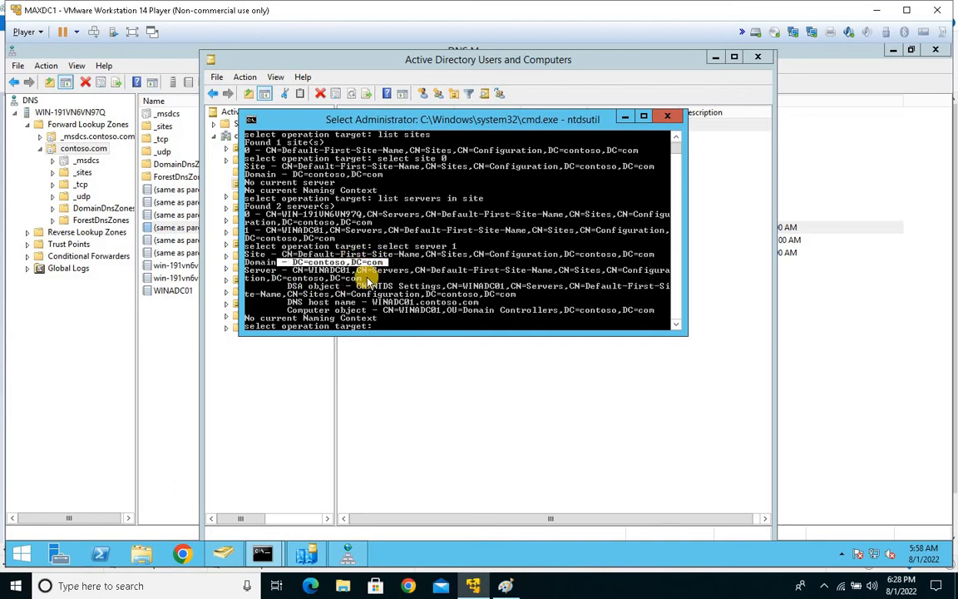
{"action": "left_click_drag", "start_coordinate": [267, 271], "coordinate": [656, 273]}
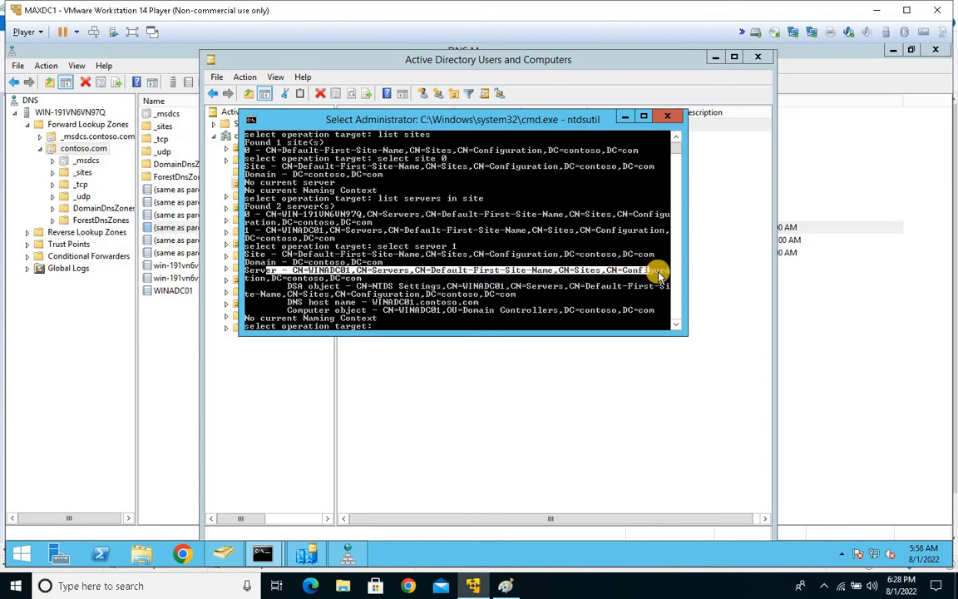
{"action": "left_click", "coordinate": [299, 286]}
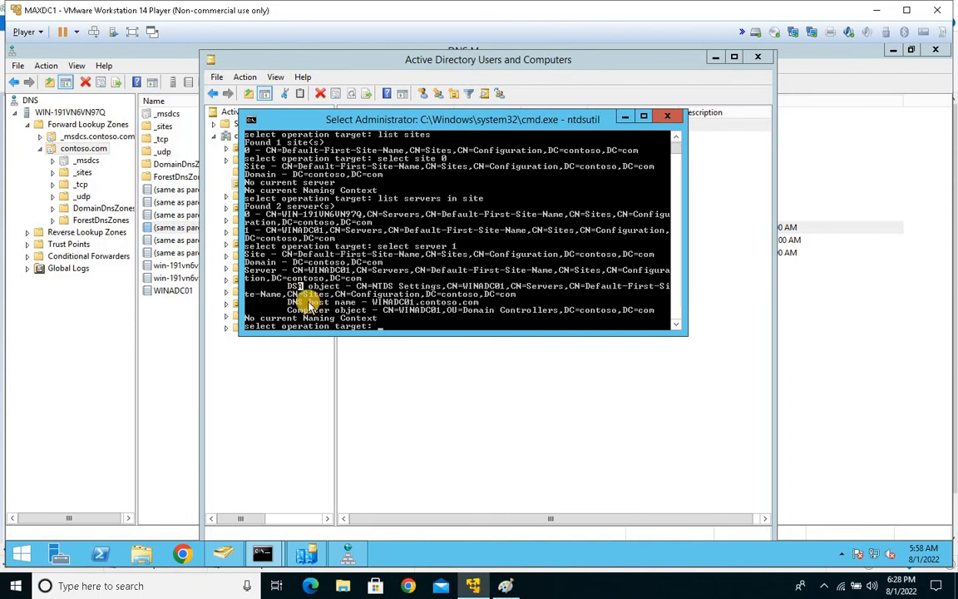
{"action": "left_click_drag", "start_coordinate": [286, 286], "coordinate": [348, 287]}
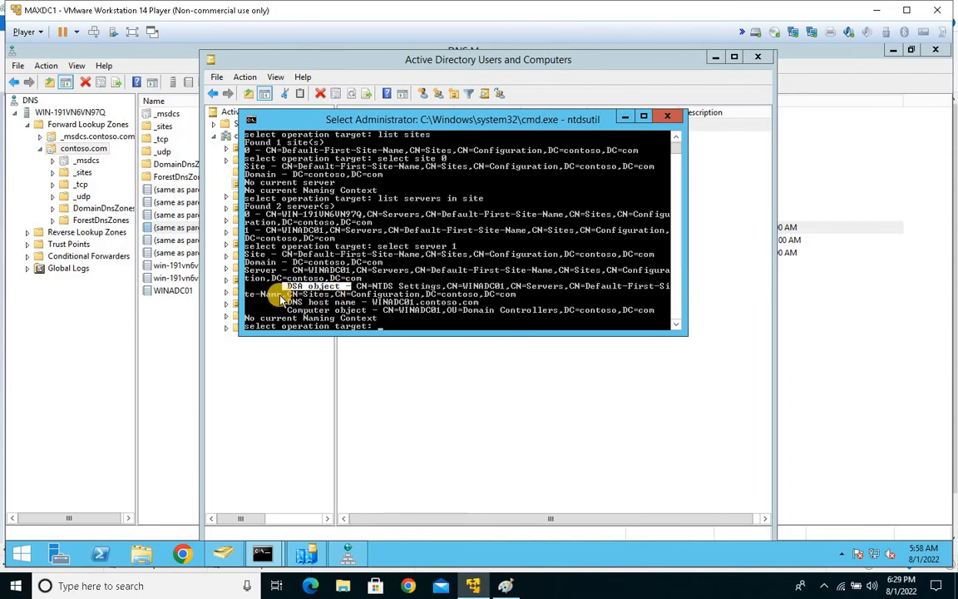
{"action": "left_click_drag", "start_coordinate": [279, 295], "coordinate": [364, 313]}
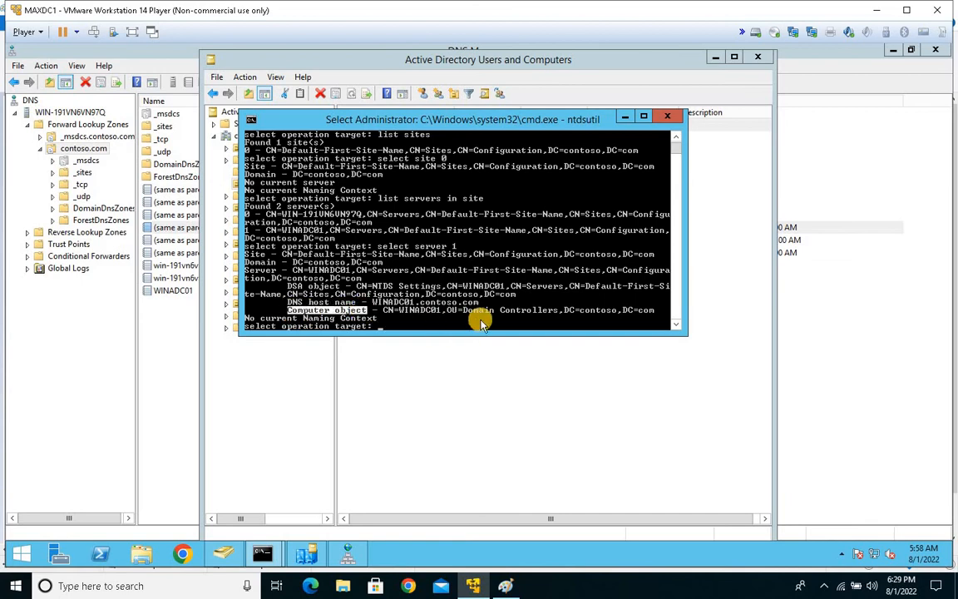
{"action": "left_click_drag", "start_coordinate": [654, 313], "coordinate": [243, 249]}
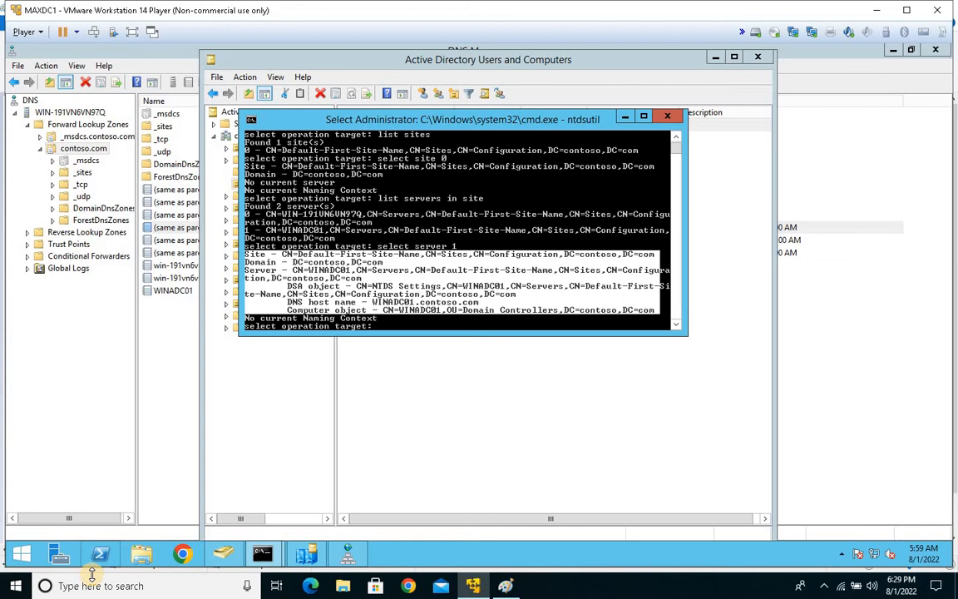
{"action": "left_click", "coordinate": [491, 310]}
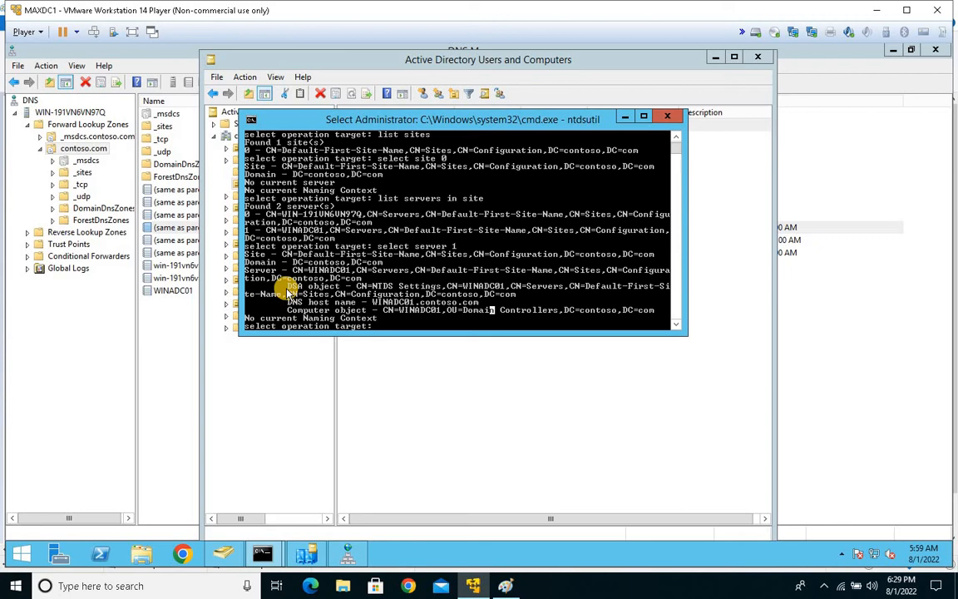
Quit the operation target selection to return to metadata cleanup, and list its available commands with help.
{"action": "left_click", "coordinate": [382, 326]}
{"action": "type", "text": "quit"}
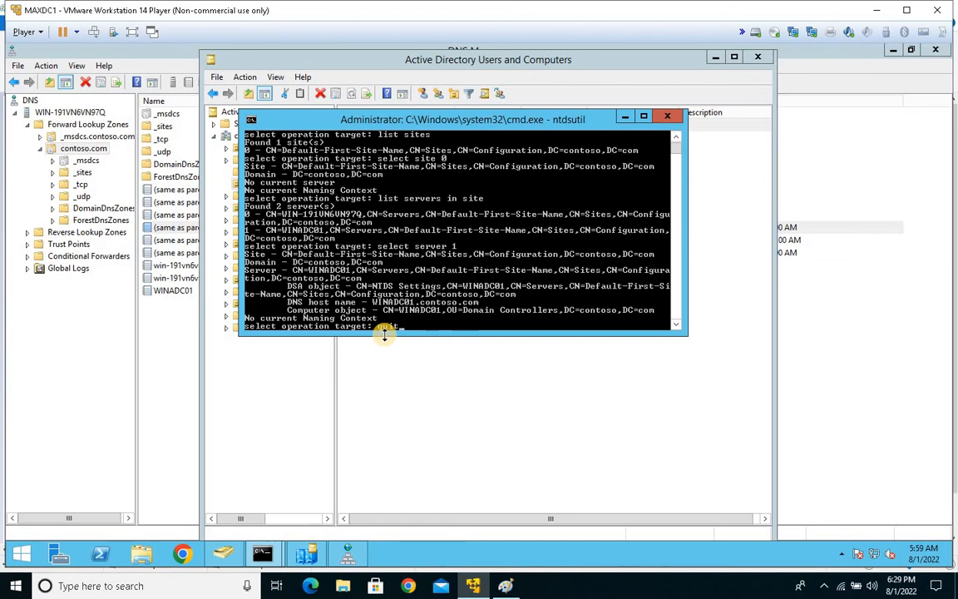
{"action": "key", "text": "Return"}
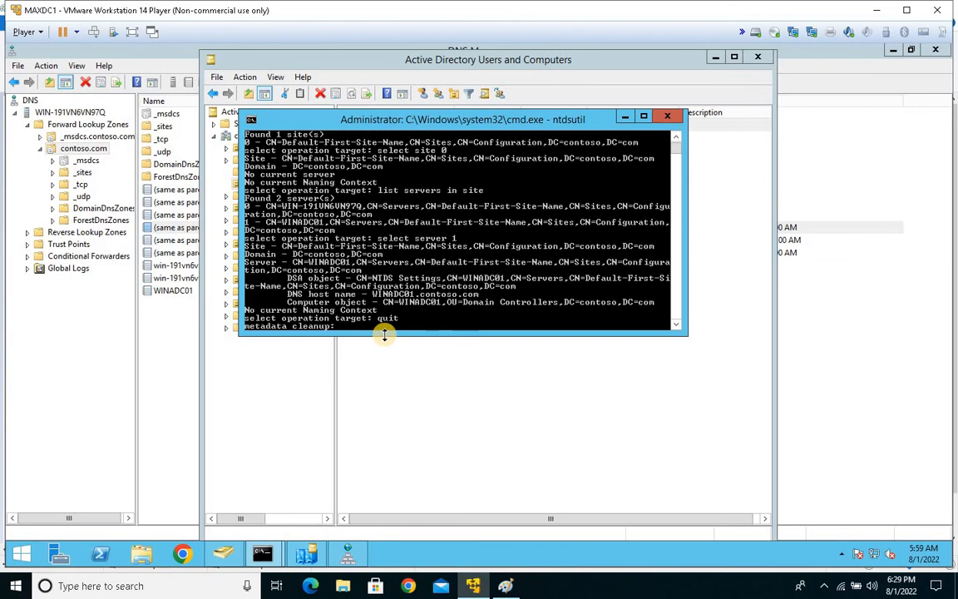
{"action": "scroll", "coordinate": [401, 280], "scroll_direction": "down", "scroll_amount": 2}
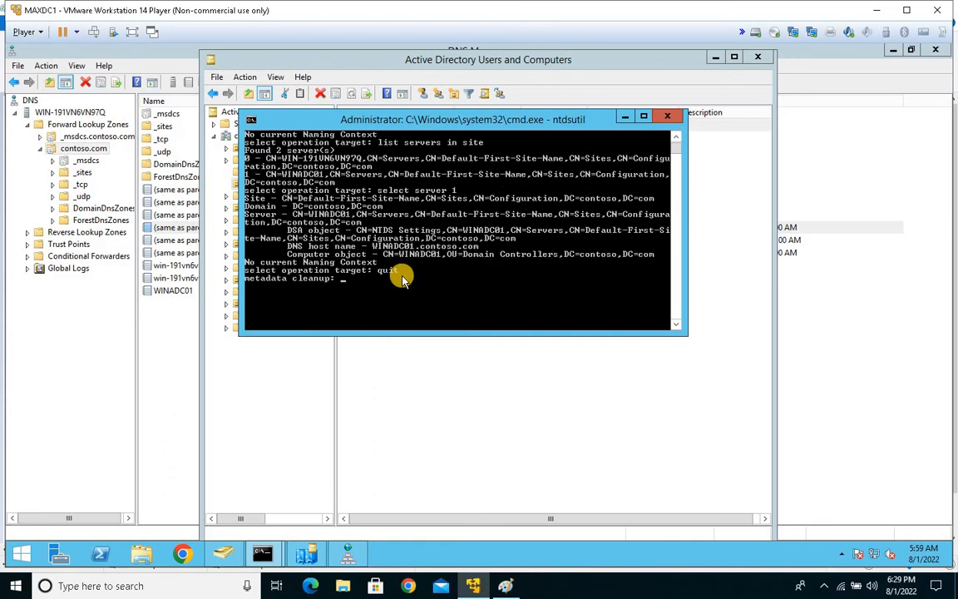
{"action": "type", "text": "help"}
{"action": "key", "text": "Return"}
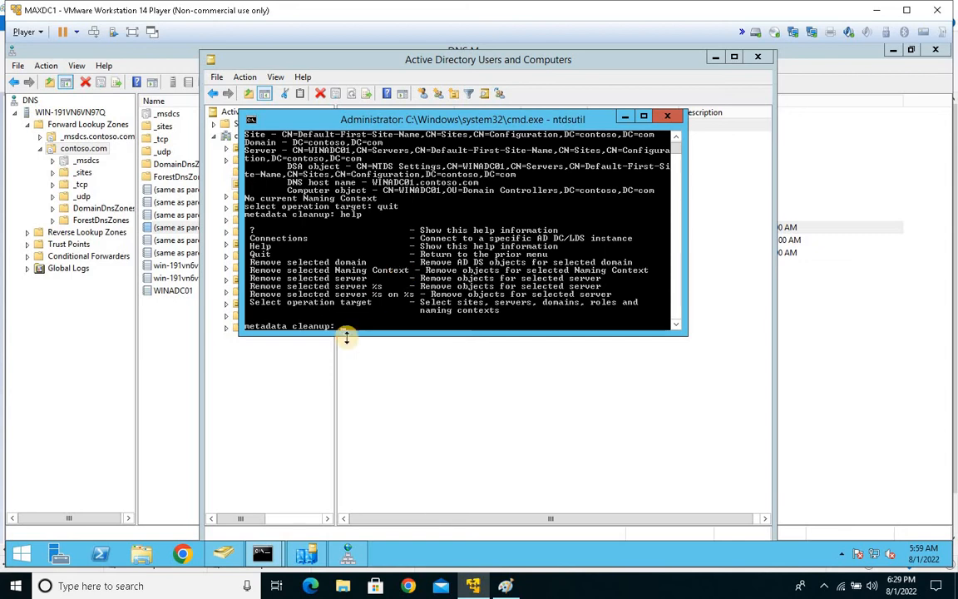
Copy "Remove selected server" from the help listing and paste it at the metadata cleanup prompt.
{"action": "right_click", "coordinate": [291, 279]}
{"action": "left_click", "coordinate": [278, 281]}
{"action": "left_click", "coordinate": [252, 278]}
{"action": "left_click_drag", "start_coordinate": [318, 281], "coordinate": [371, 282]}
{"action": "key", "text": "cmd+c"}
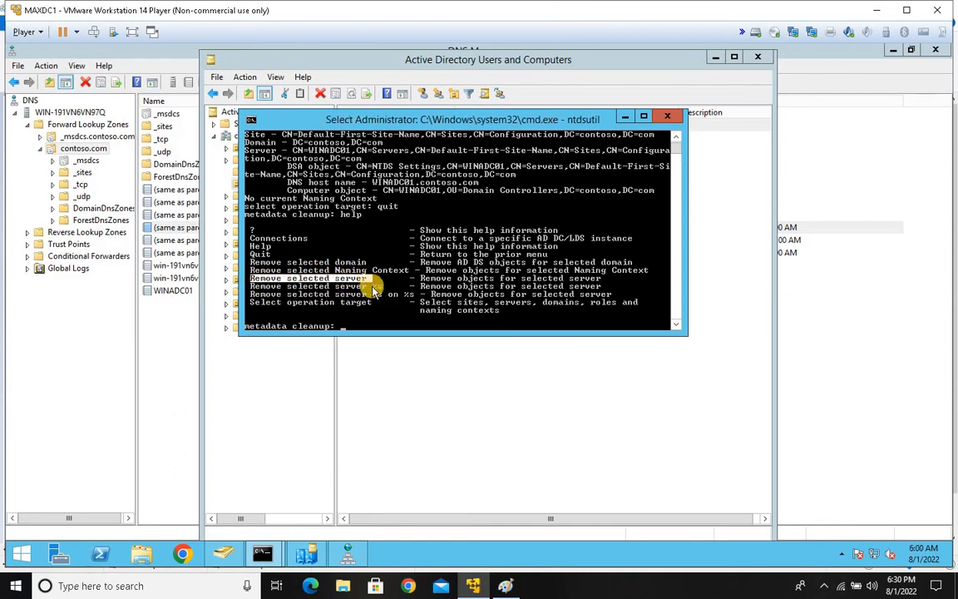
{"action": "key", "text": "Return"}
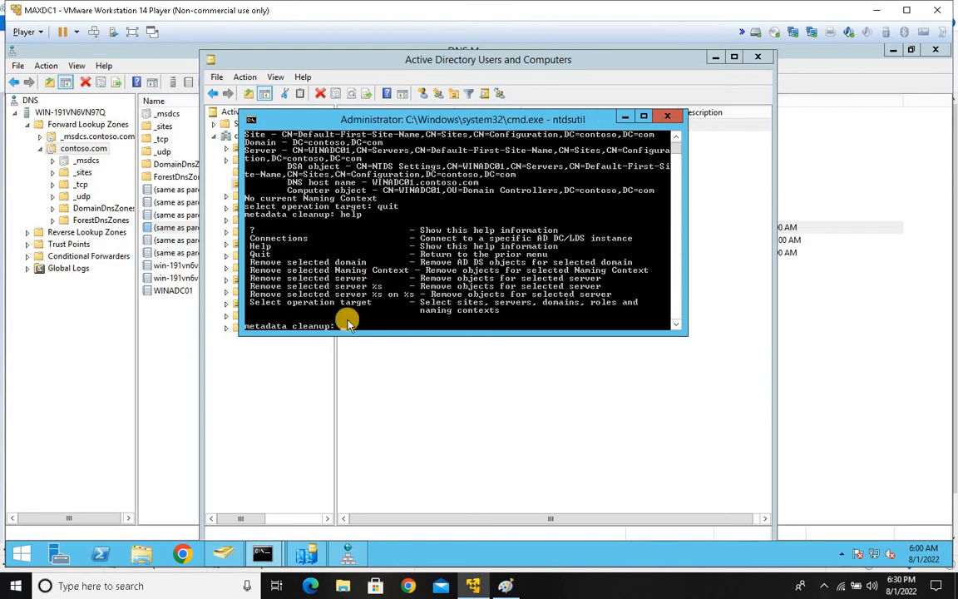
{"action": "right_click", "coordinate": [349, 325]}
{"action": "left_click", "coordinate": [378, 358]}
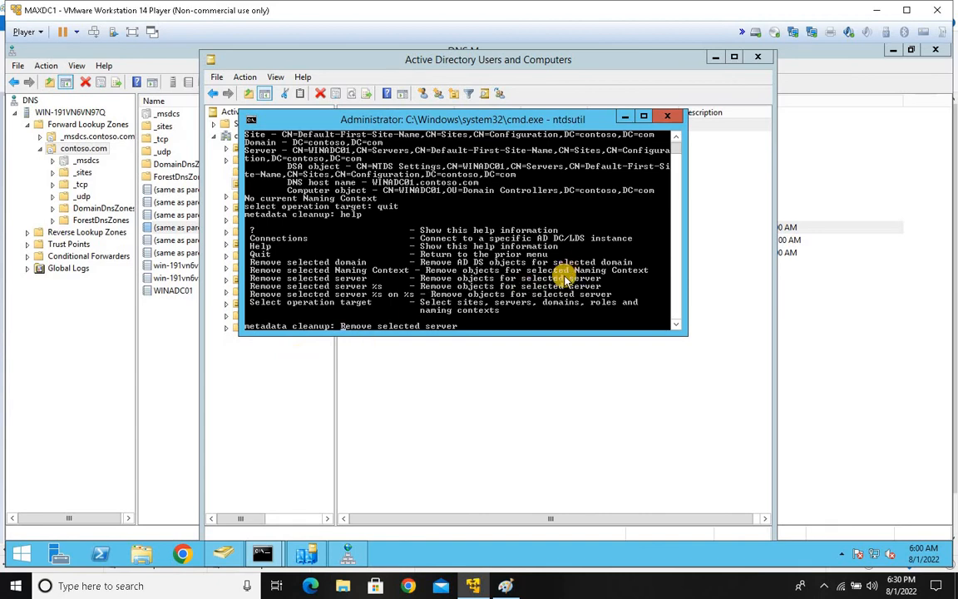
{"action": "scroll", "coordinate": [561, 273], "scroll_direction": "down", "scroll_amount": 2}
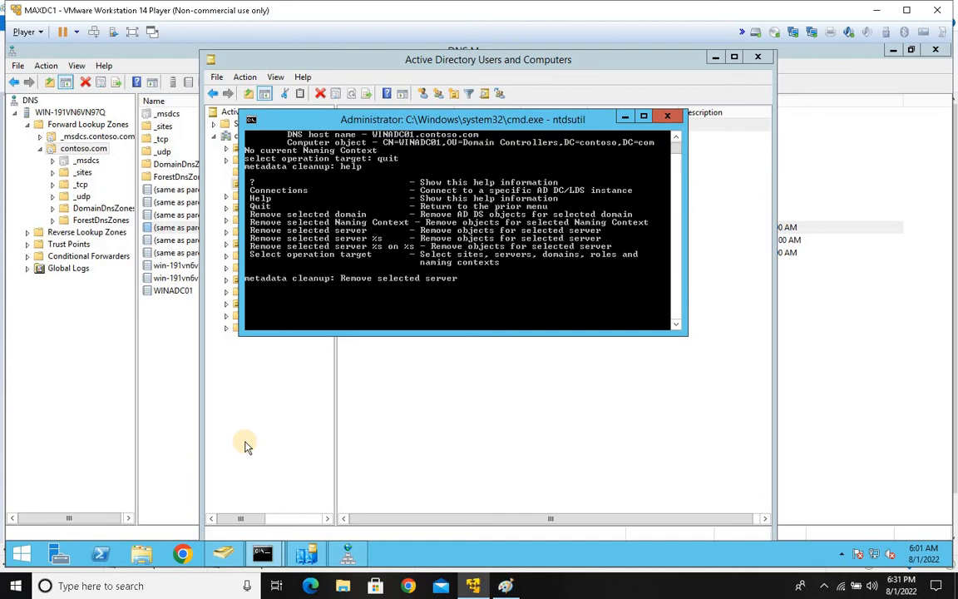
Run the Remove selected server command and confirm removing the WINADC01 server object from contoso.com.
{"action": "key", "text": "Return"}
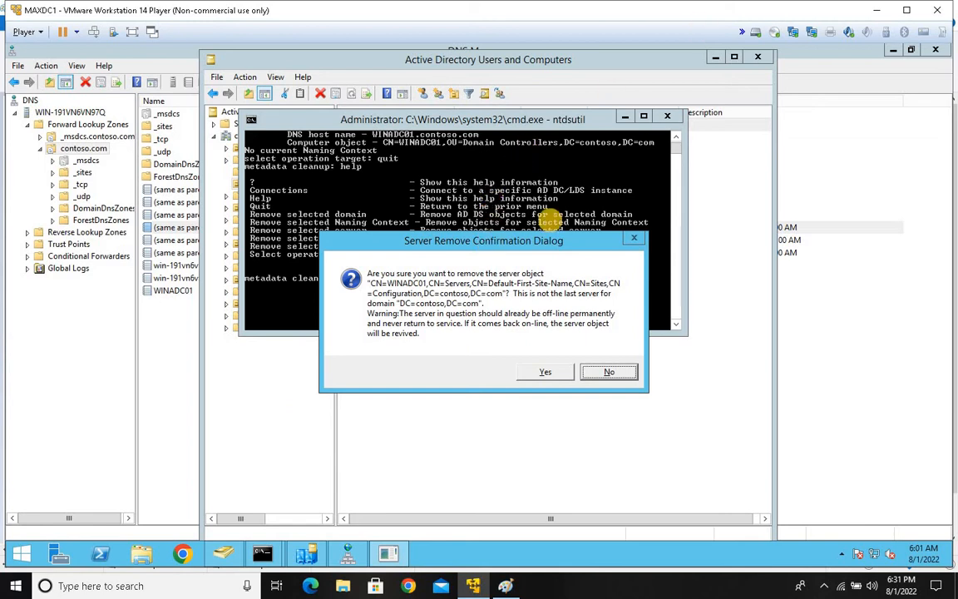
{"action": "left_click_drag", "start_coordinate": [488, 241], "coordinate": [432, 87]}
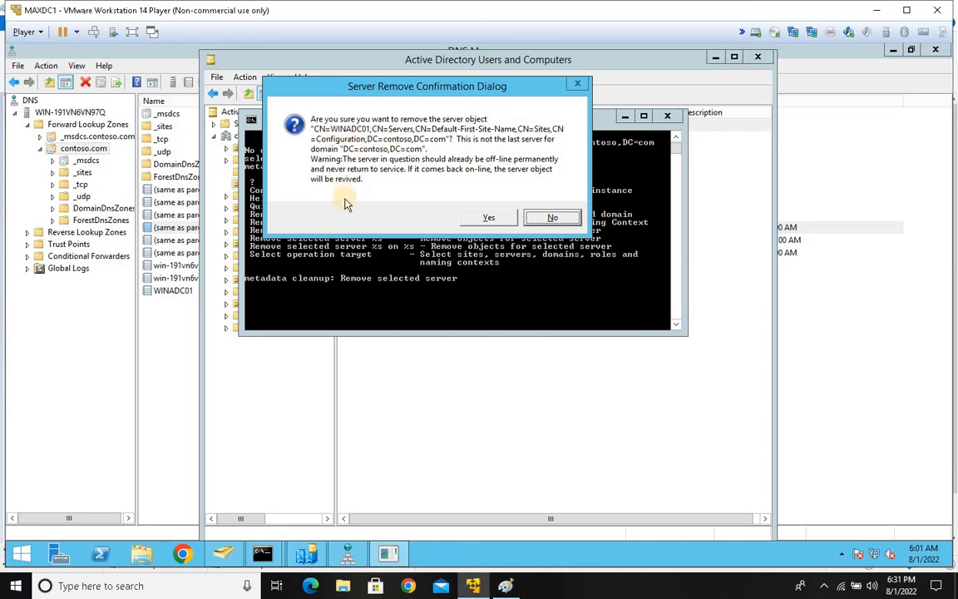
{"action": "left_click_drag", "start_coordinate": [363, 90], "coordinate": [456, 104]}
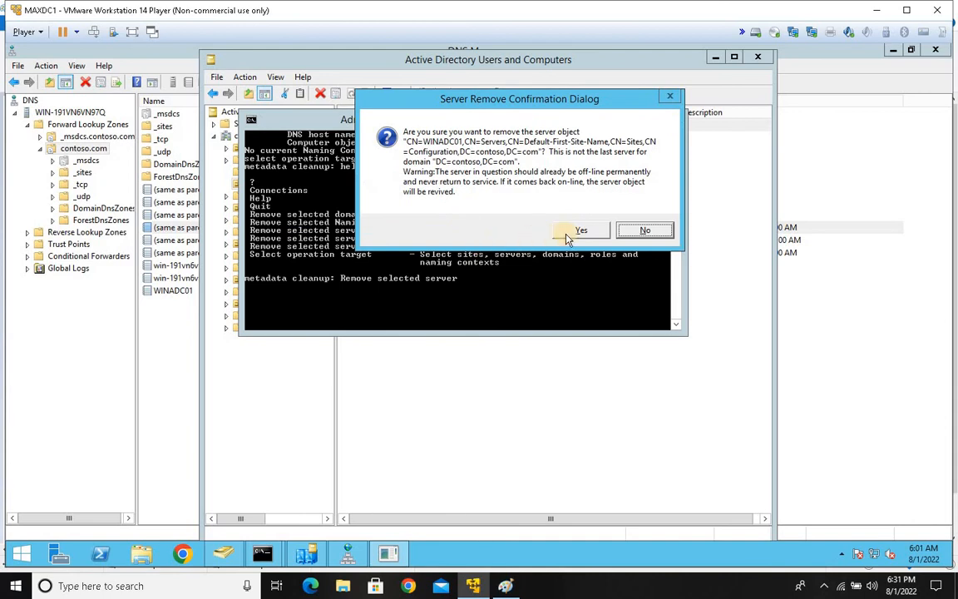
{"action": "left_click", "coordinate": [577, 231]}
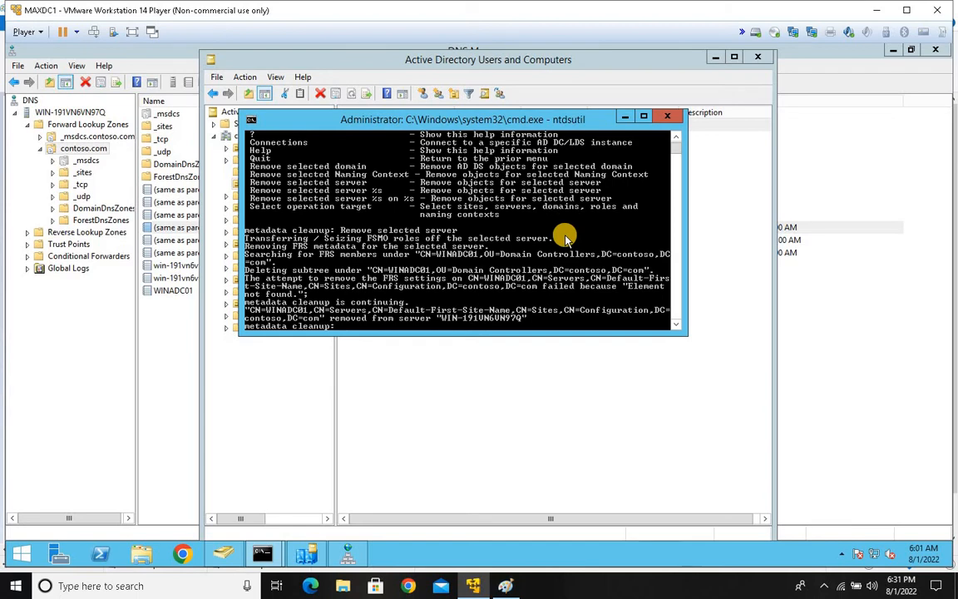
Review the metadata cleanup output on the FSMO roles, the FRS settings and the removal of the WINADC01 server object.
{"action": "right_click", "coordinate": [281, 269]}
{"action": "left_click", "coordinate": [309, 278]}
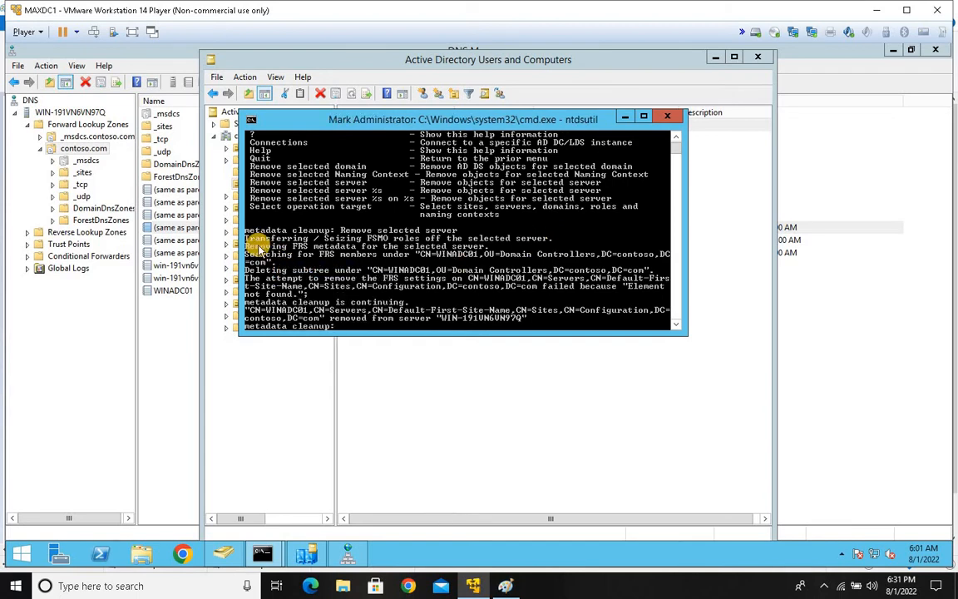
{"action": "left_click_drag", "start_coordinate": [246, 238], "coordinate": [539, 240]}
{"action": "left_click_drag", "start_coordinate": [246, 270], "coordinate": [665, 322]}
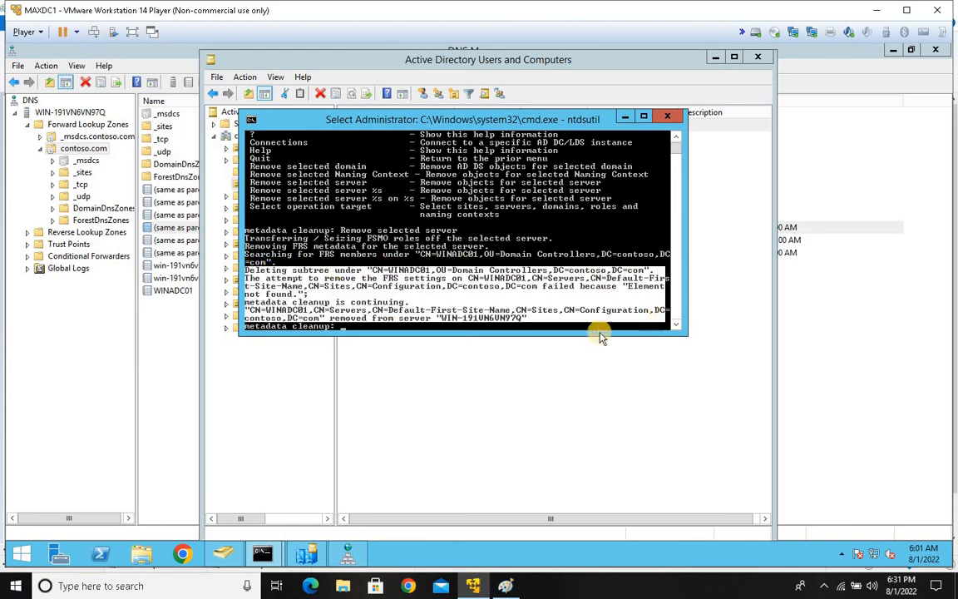
{"action": "left_click_drag", "start_coordinate": [247, 303], "coordinate": [385, 318]}
{"action": "left_click", "coordinate": [352, 312]}
{"action": "left_click_drag", "start_coordinate": [307, 319], "coordinate": [527, 318]}
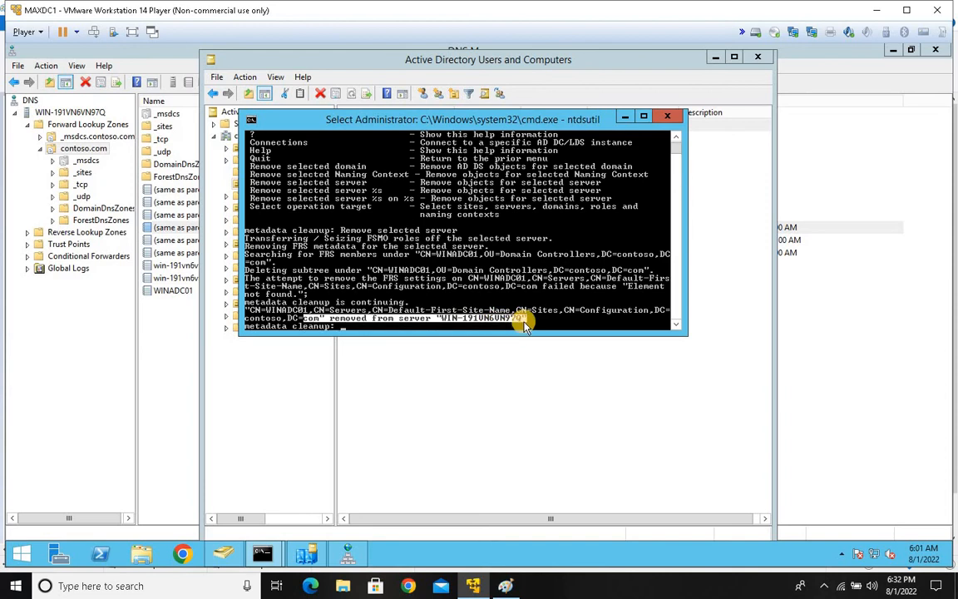
Refresh Domain Controllers in Active Directory Users and Computers, and the WINADC01 server in Active Directory Sites and Services.
{"action": "left_click", "coordinate": [223, 551]}
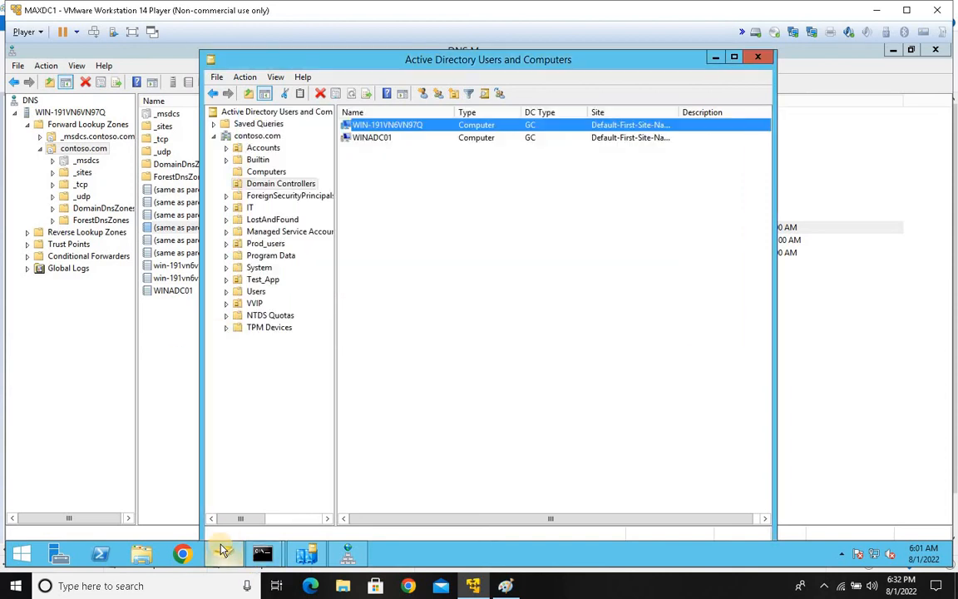
{"action": "right_click", "coordinate": [387, 220]}
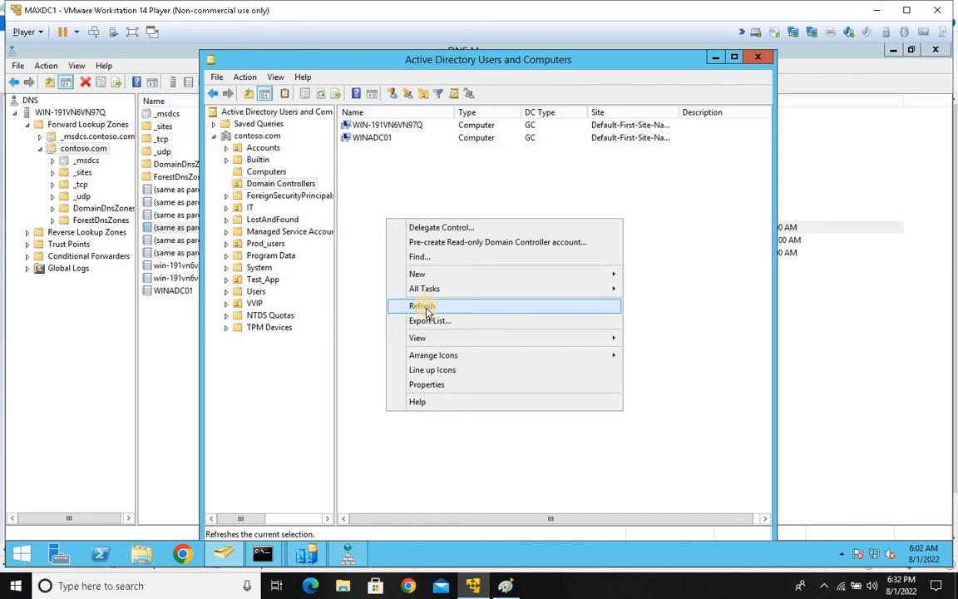
{"action": "left_click", "coordinate": [424, 306]}
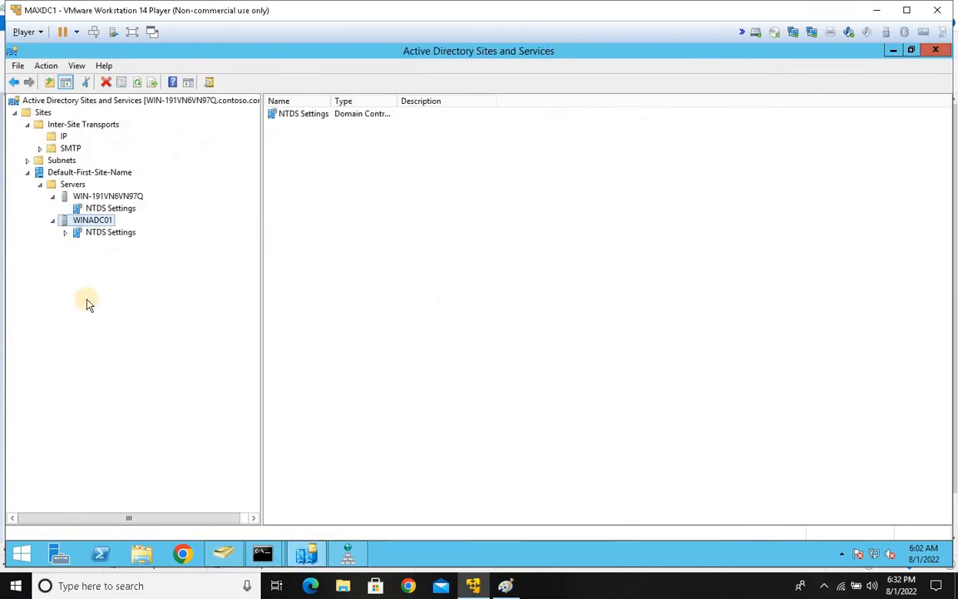
{"action": "left_click", "coordinate": [133, 82]}
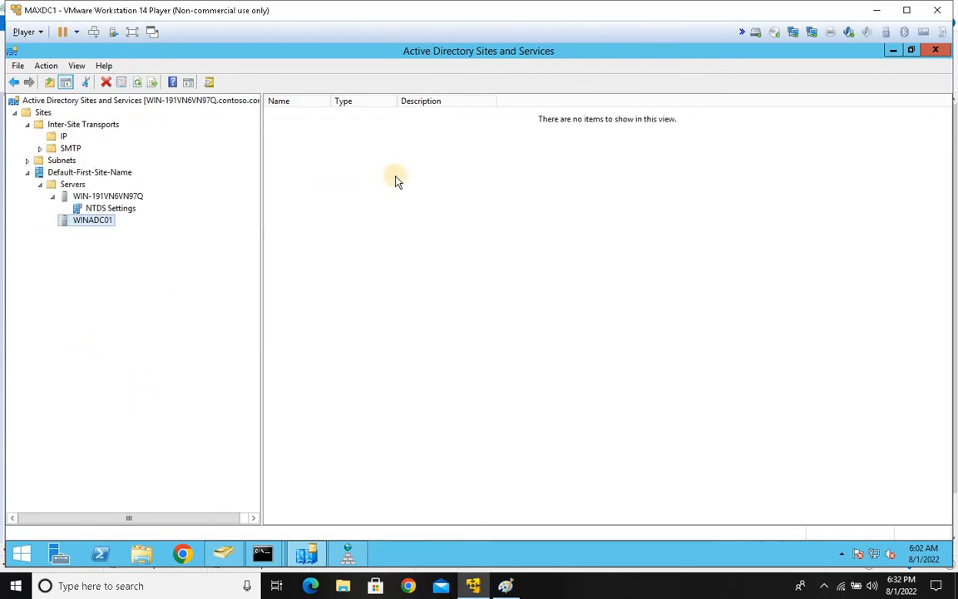
Close Active Directory Sites and Services and reopen it to reload its server list.
{"action": "left_click", "coordinate": [935, 50]}
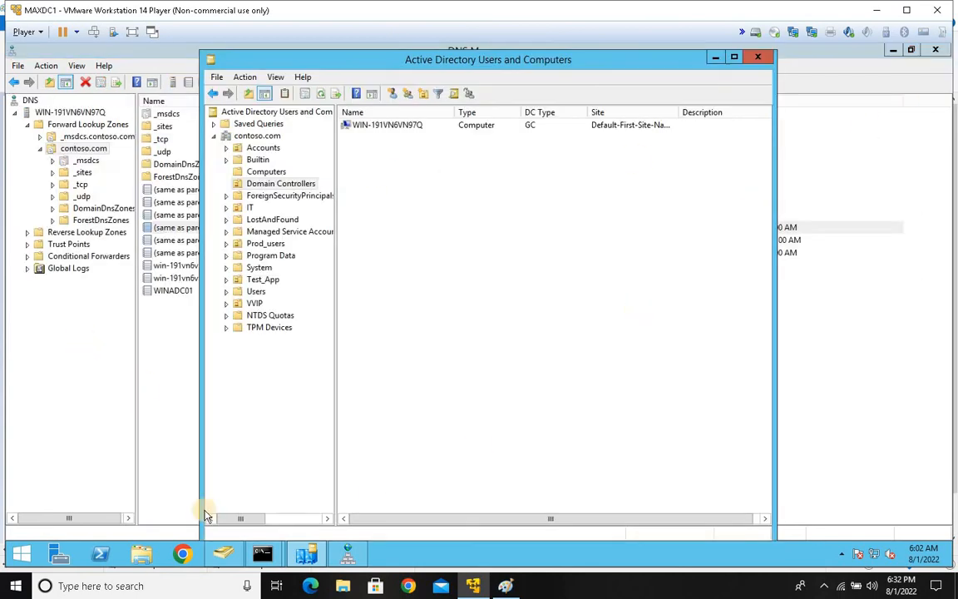
{"action": "right_click", "coordinate": [22, 553]}
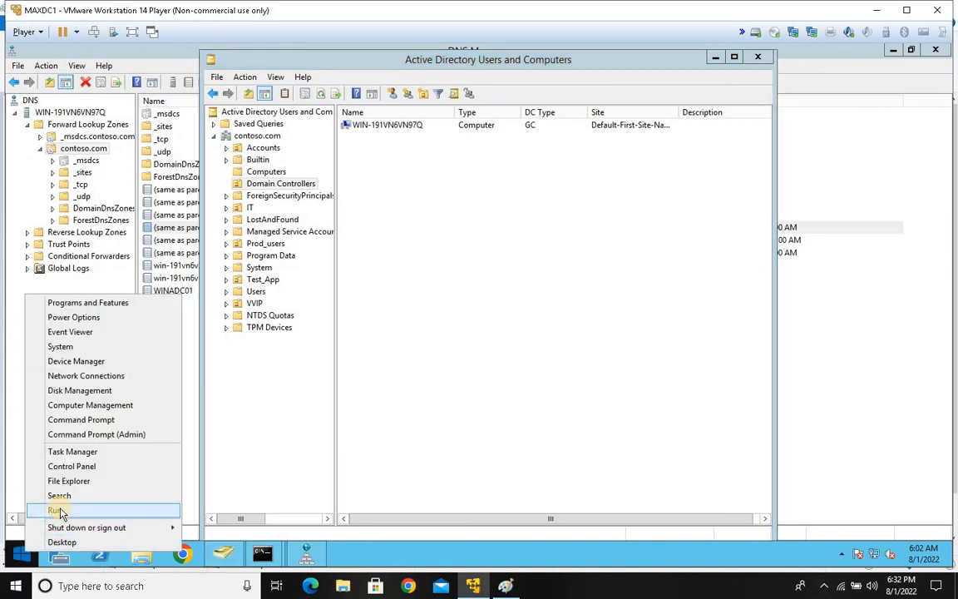
{"action": "left_click", "coordinate": [52, 506]}
{"action": "left_click", "coordinate": [20, 559]}
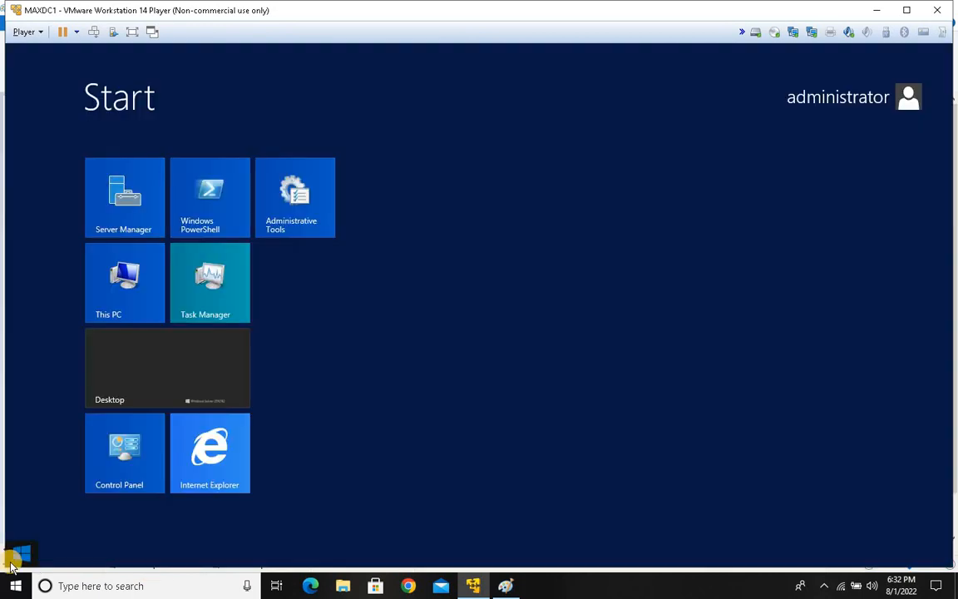
{"action": "type", "text": "site"}
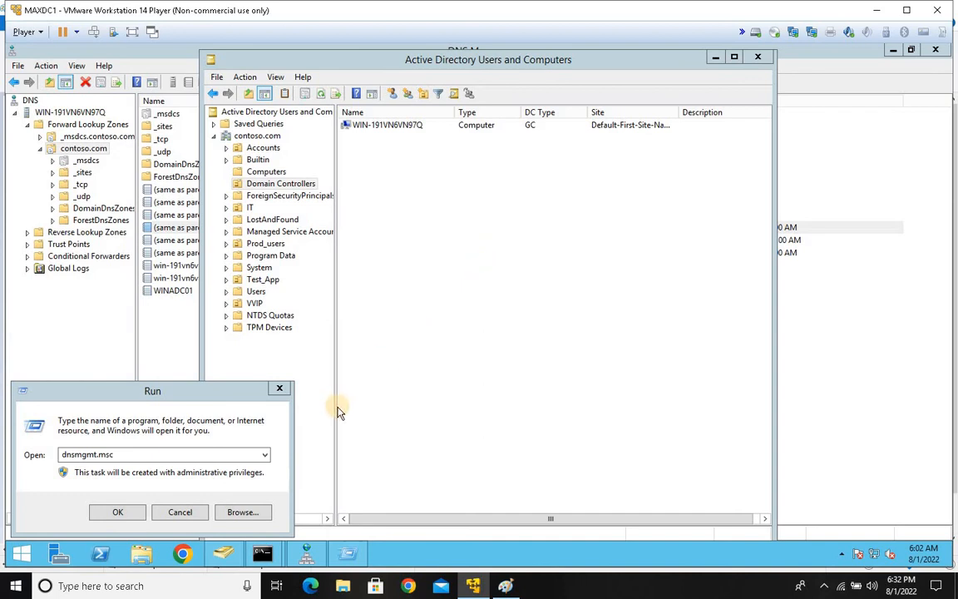
{"action": "left_click", "coordinate": [177, 514]}
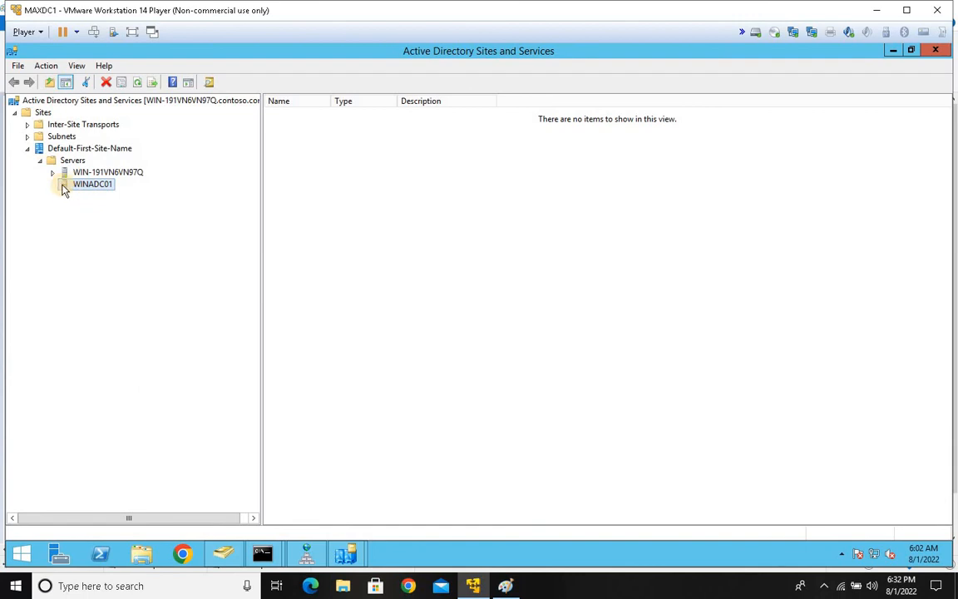
Check WINADC01 for child objects and the NTDS Settings connections of WIN-191VN6VN97Q, and close Active Directory Sites and Services.
{"action": "left_click", "coordinate": [65, 185]}
{"action": "left_click", "coordinate": [96, 172]}
{"action": "double_click", "coordinate": [305, 126]}
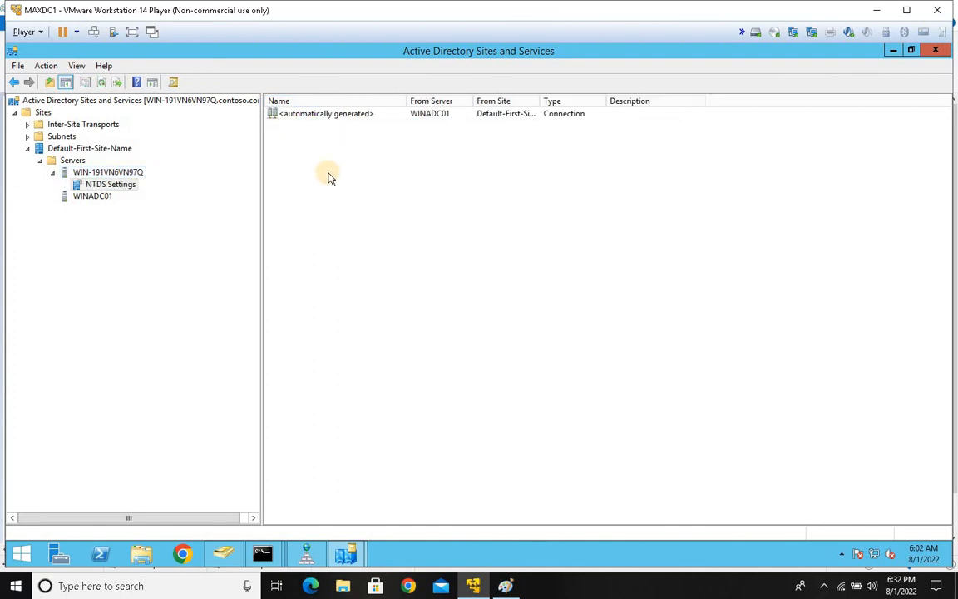
{"action": "left_click", "coordinate": [305, 118]}
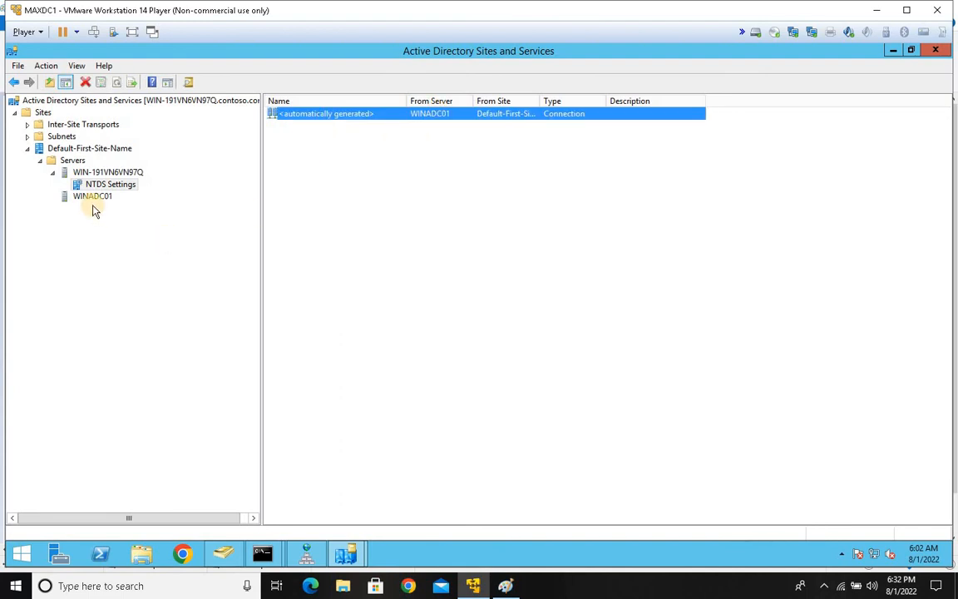
{"action": "left_click", "coordinate": [84, 198]}
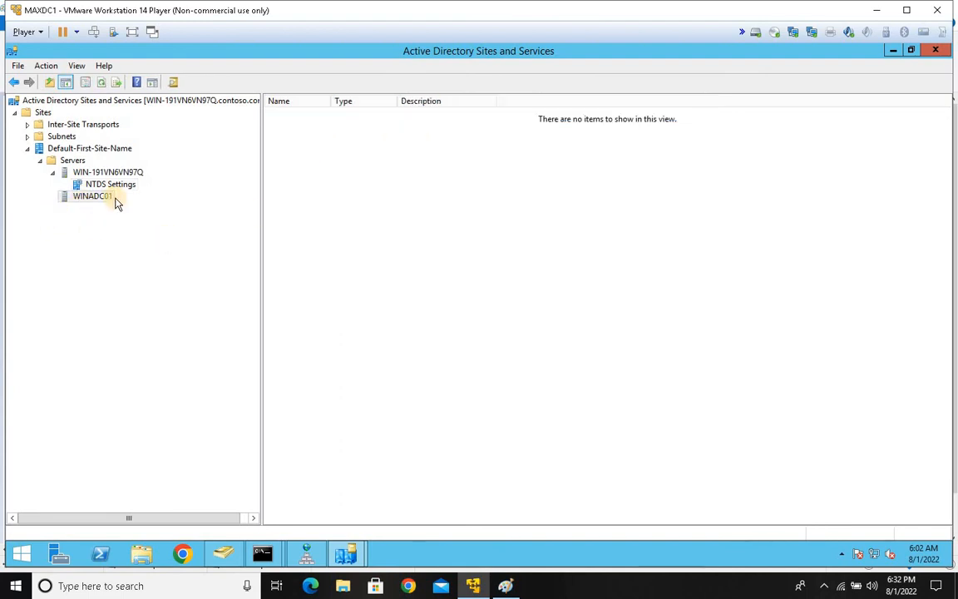
{"action": "left_click", "coordinate": [71, 200]}
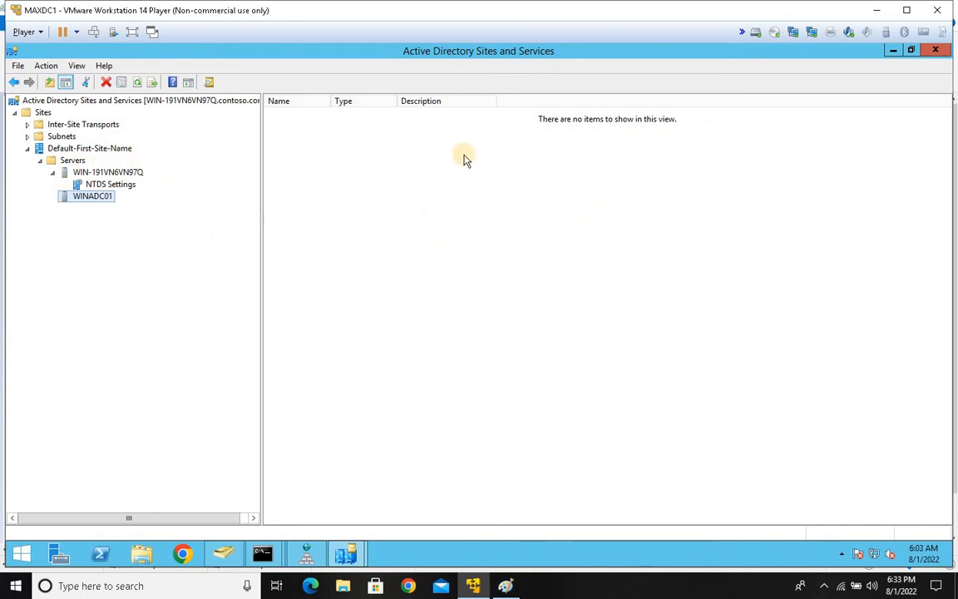
{"action": "left_click", "coordinate": [930, 51]}
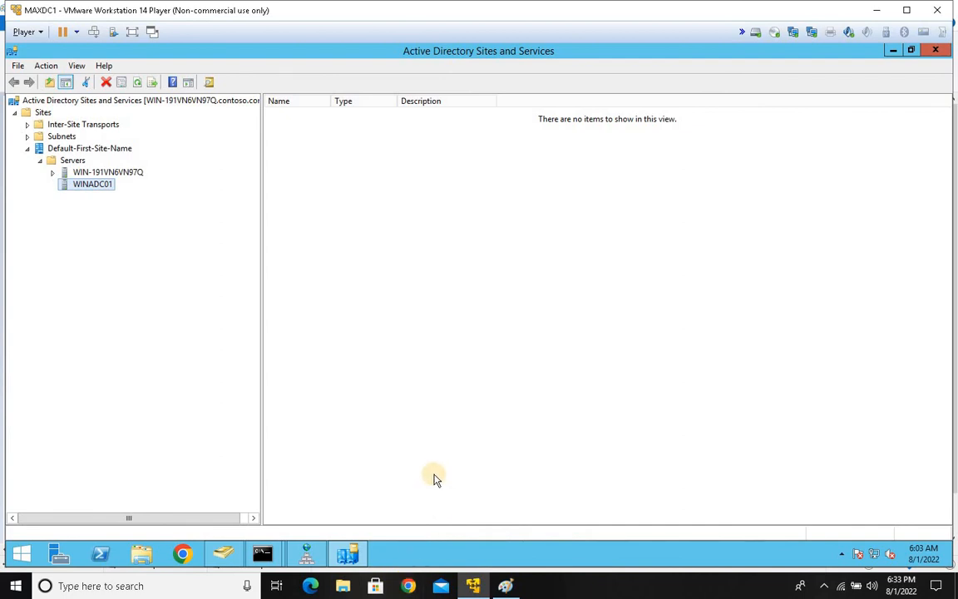
Switch to Chrome on the host computer, maximize its window and load google.com.
{"action": "left_click", "coordinate": [409, 585]}
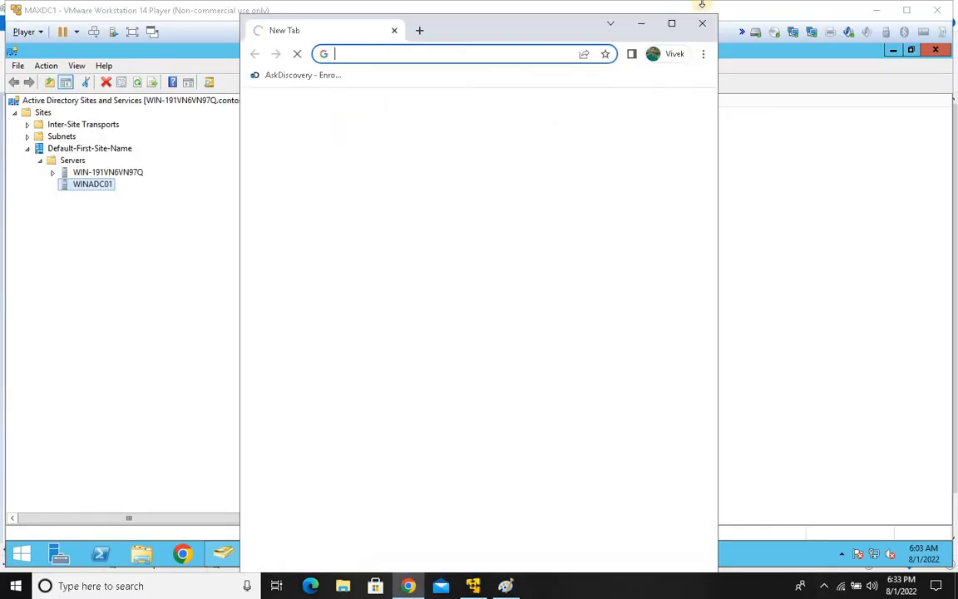
{"action": "left_click", "coordinate": [670, 23]}
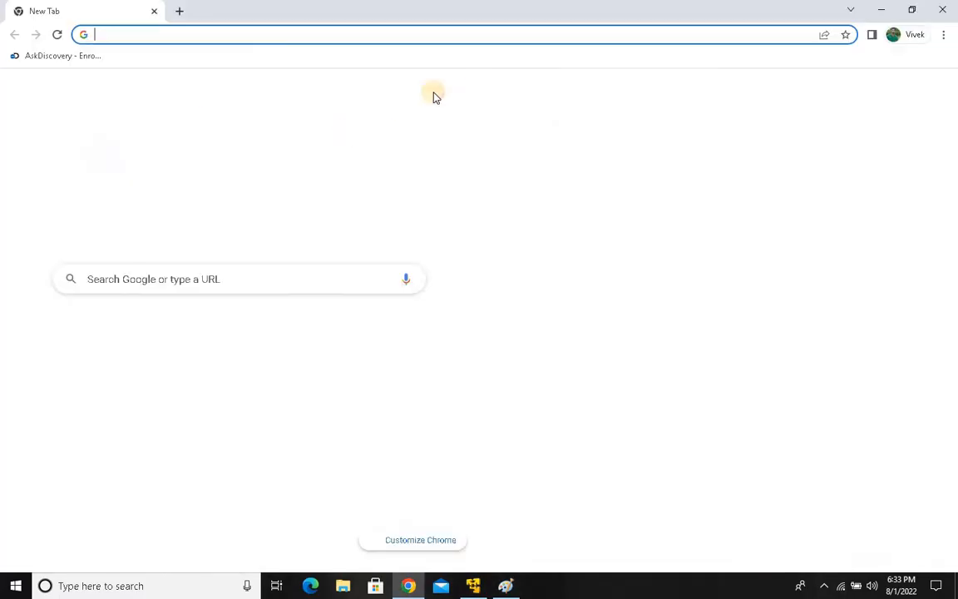
{"action": "left_click", "coordinate": [192, 36]}
{"action": "type", "text": "goog"}
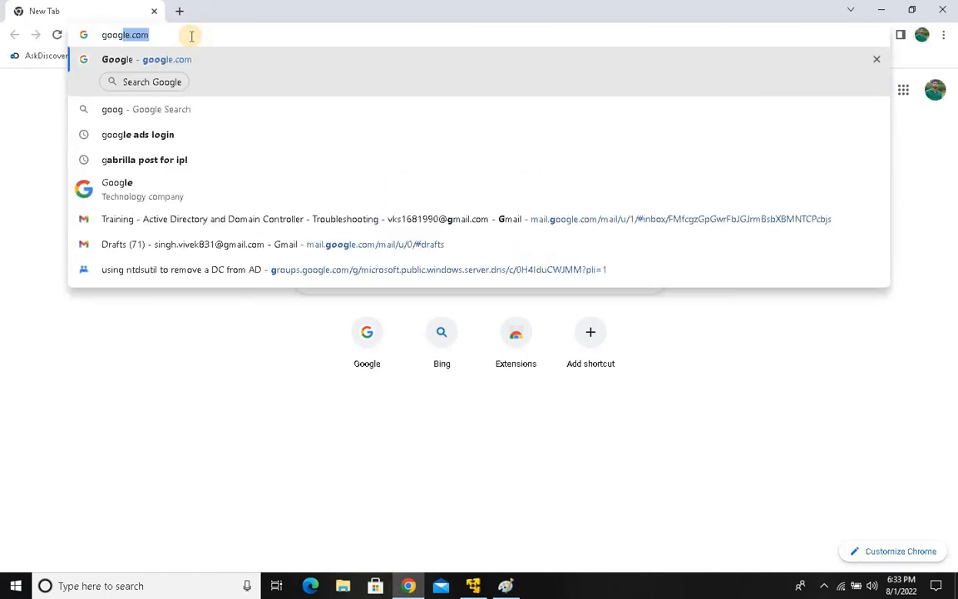
{"action": "key", "text": "Return"}
{"action": "type", "text": "micrso"}
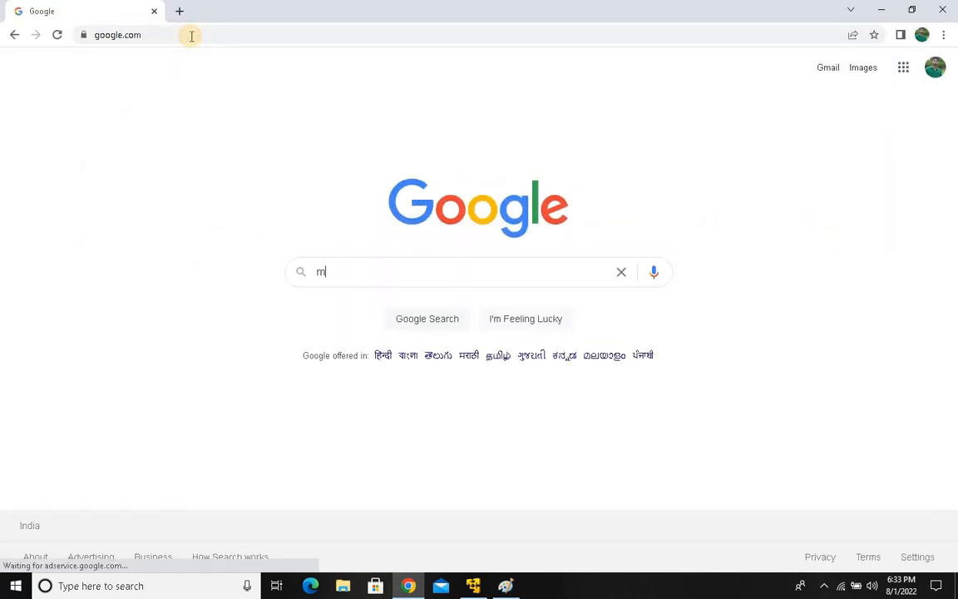
{"action": "key", "text": "BackSpace"}
{"action": "key", "text": "BackSpace"}
{"action": "key", "text": "BackSpace"}
{"action": "key", "text": "BackSpace"}
{"action": "key", "text": "BackSpace"}
{"action": "key", "text": "BackSpace"}
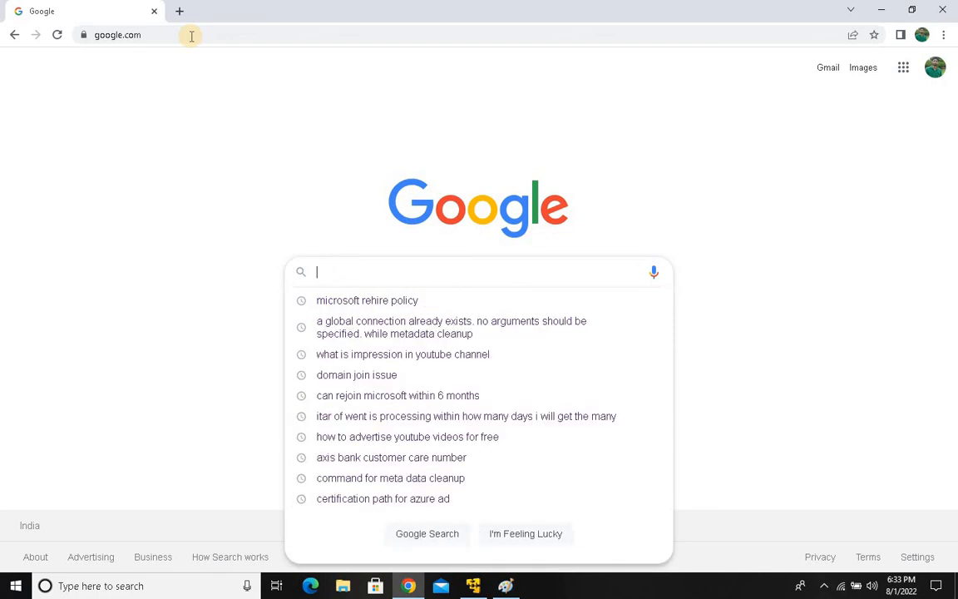
Search Google for "metadata clenup microsoft docs" and open the Clean up AD DS server metadata article in a new tab.
{"action": "type", "text": "metadata clenup "}
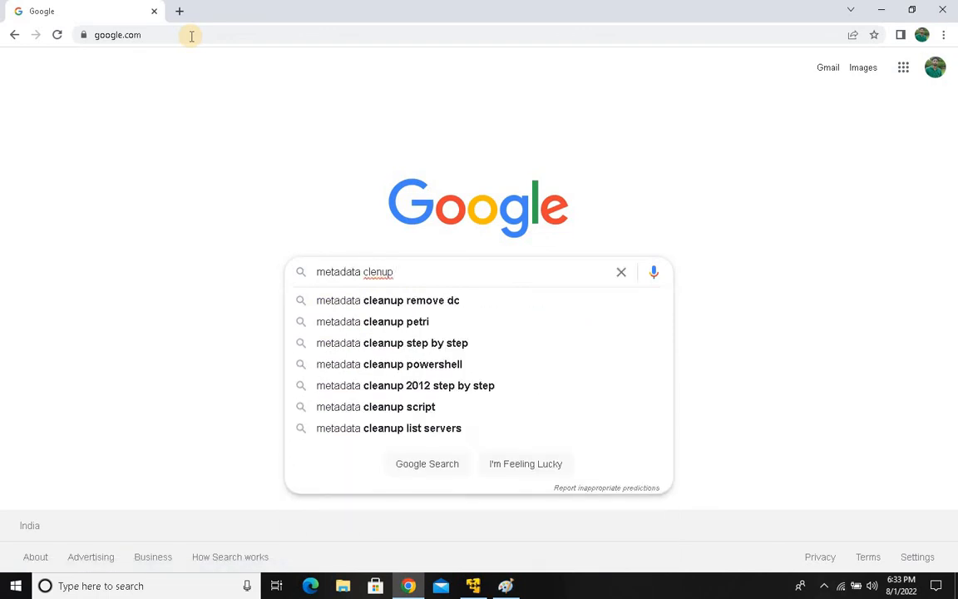
{"action": "type", "text": "microsoft docs\\"}
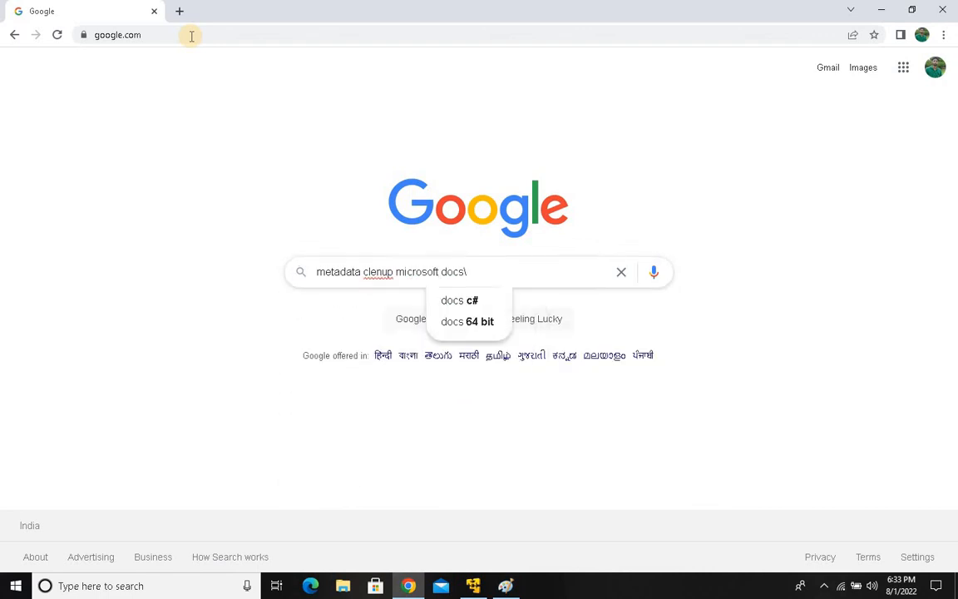
{"action": "key", "text": "Return"}
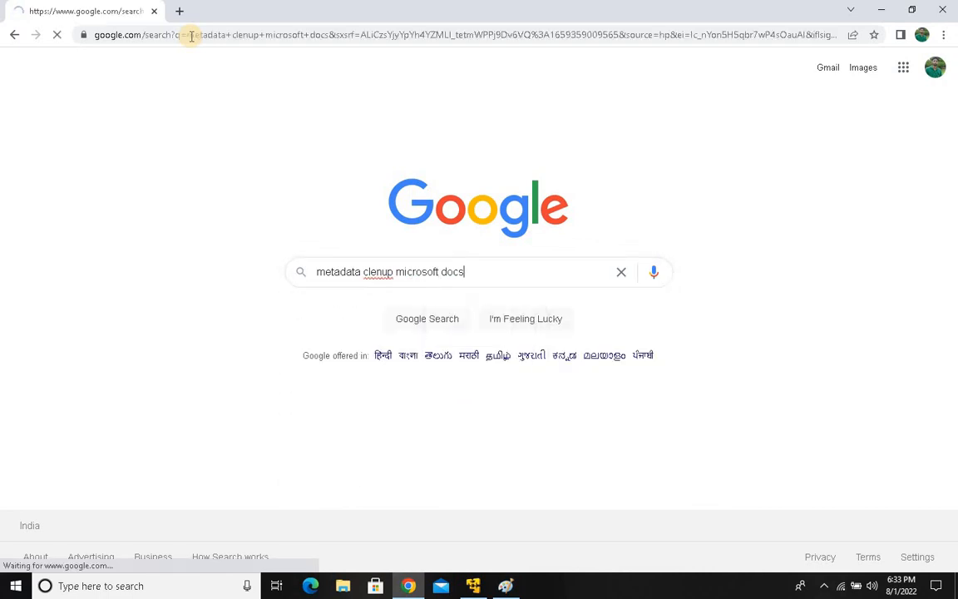
{"action": "middle_click", "coordinate": [248, 353]}
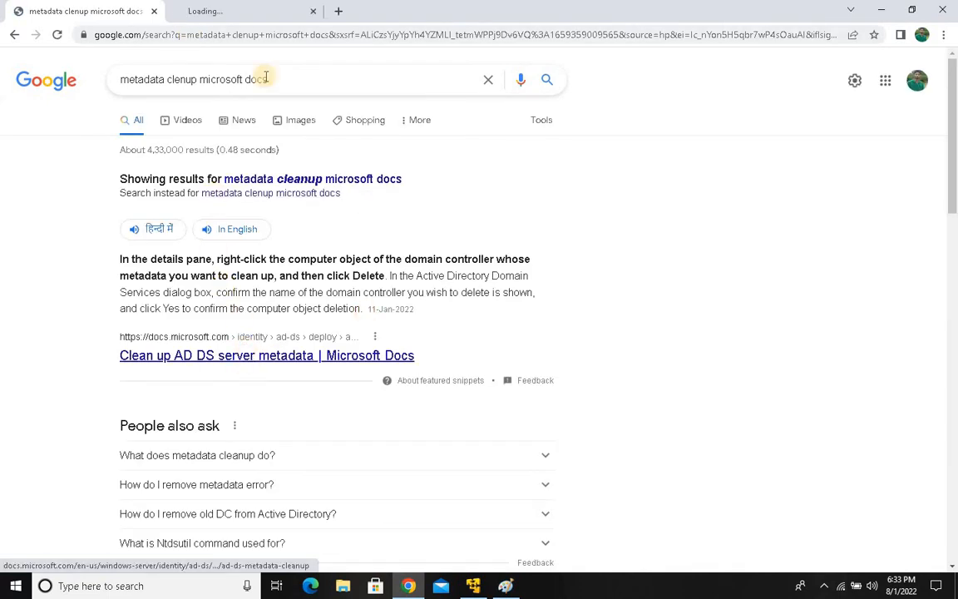
{"action": "left_click", "coordinate": [233, 6]}
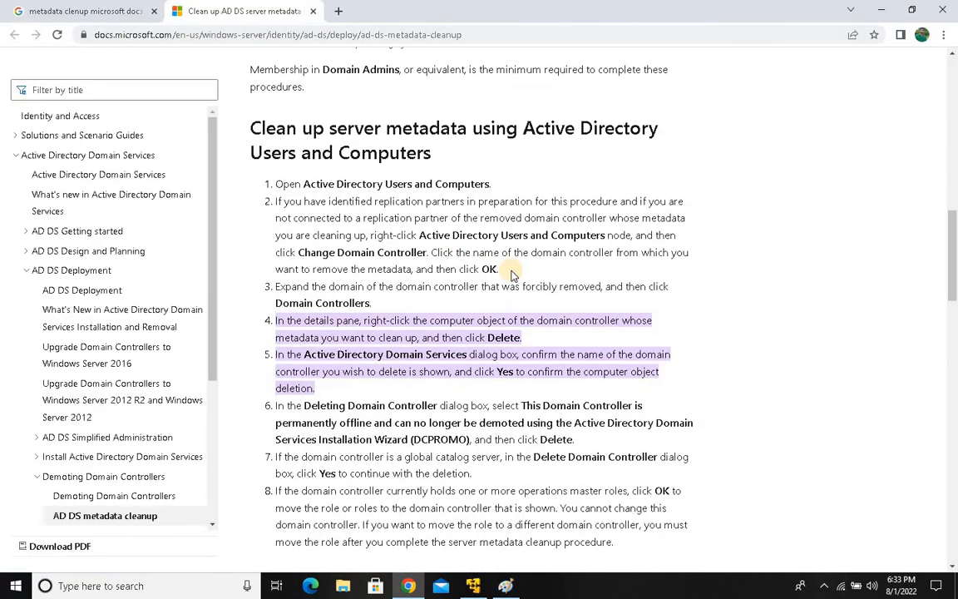
Review the article's metadata cleanup procedures for Active Directory Users and Computers and for Active Directory Sites and Services.
{"action": "left_click_drag", "start_coordinate": [261, 128], "coordinate": [657, 129]}
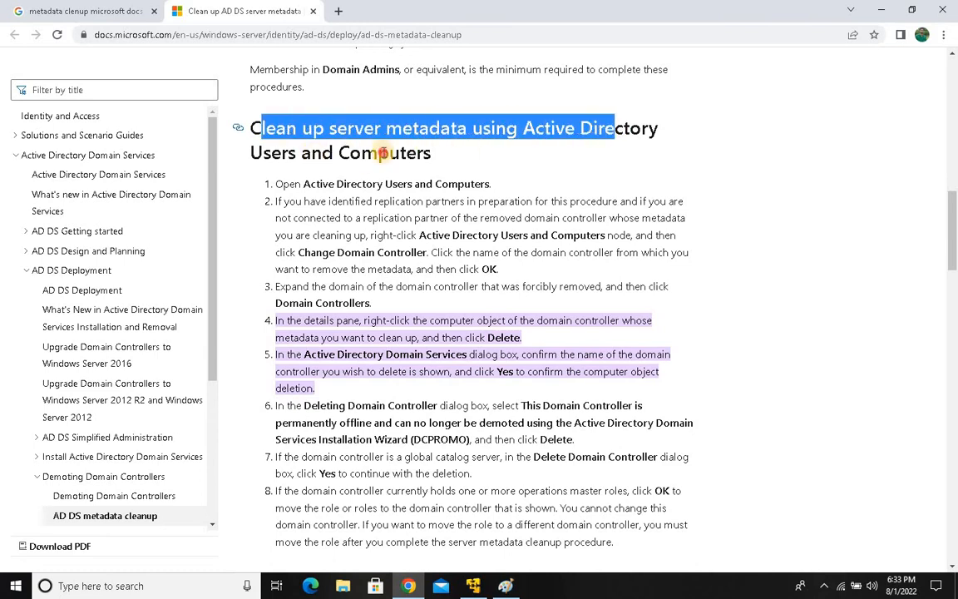
{"action": "left_click_drag", "start_coordinate": [311, 153], "coordinate": [430, 153]}
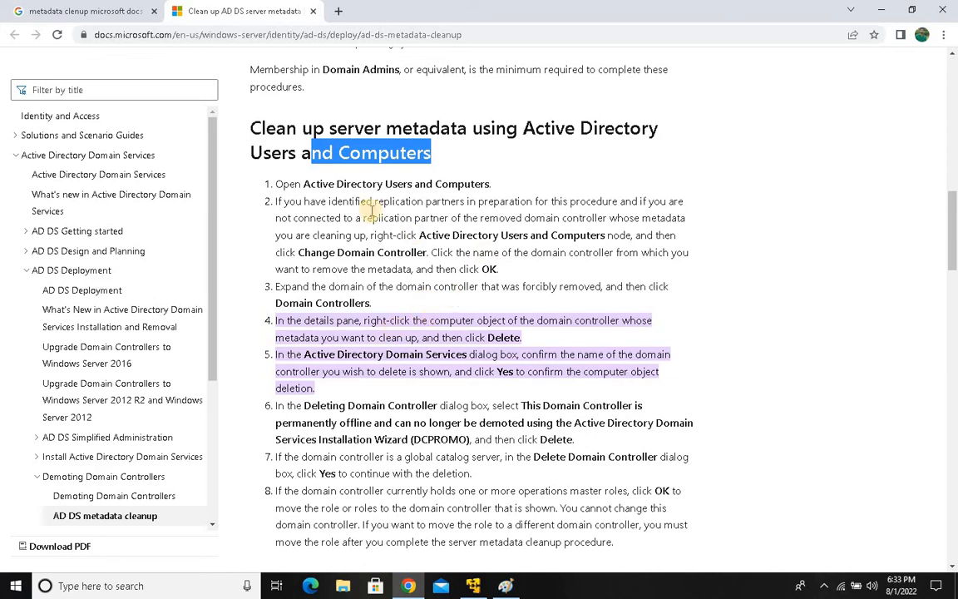
{"action": "scroll", "coordinate": [376, 270], "scroll_direction": "down", "scroll_amount": 3}
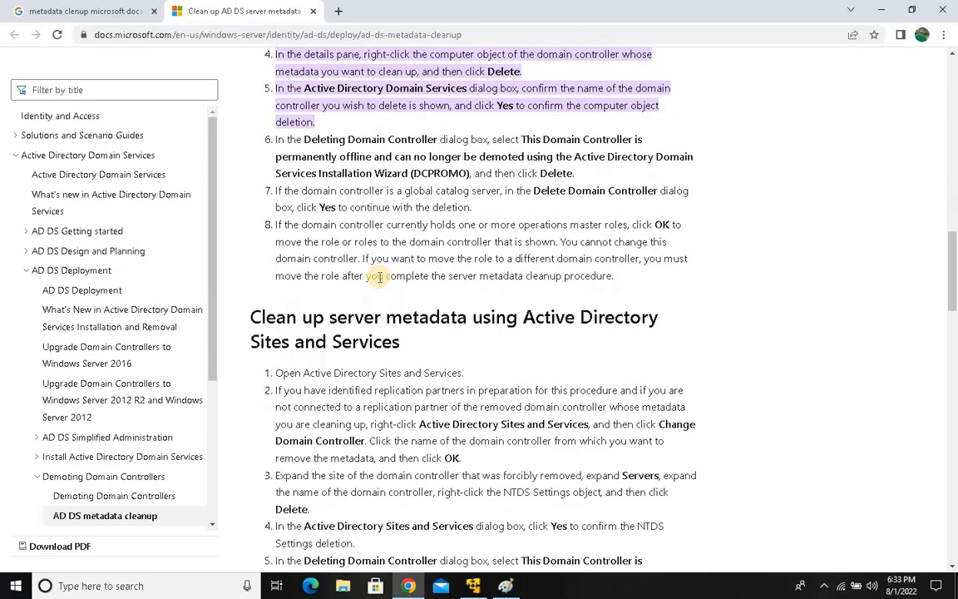
{"action": "scroll", "coordinate": [376, 275], "scroll_direction": "down", "scroll_amount": 7}
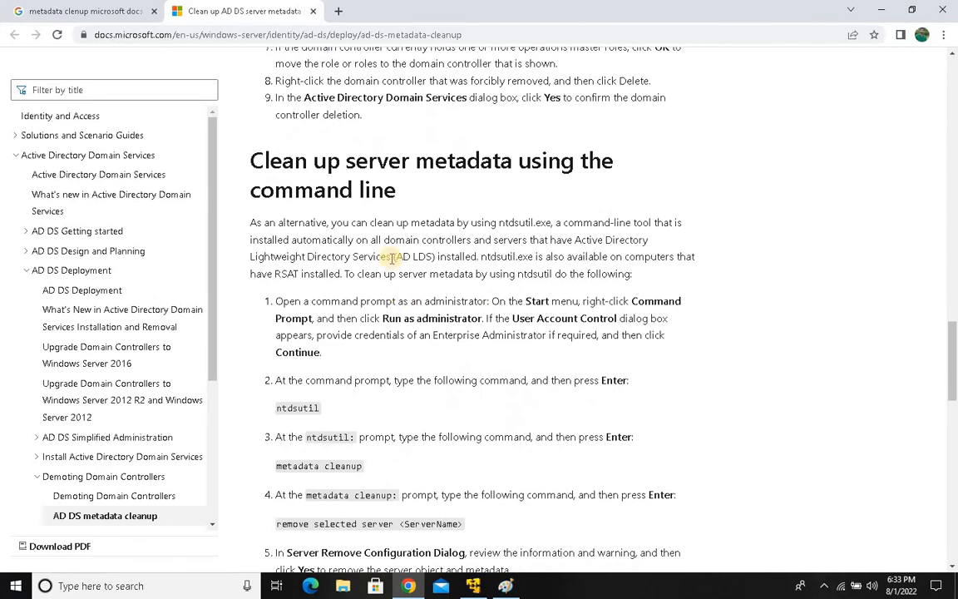
Read the command-line cleanup section, highlighting its heading and the steps from ntdsutil to confirming removal of the domain controller.
{"action": "left_click_drag", "start_coordinate": [239, 161], "coordinate": [411, 193]}
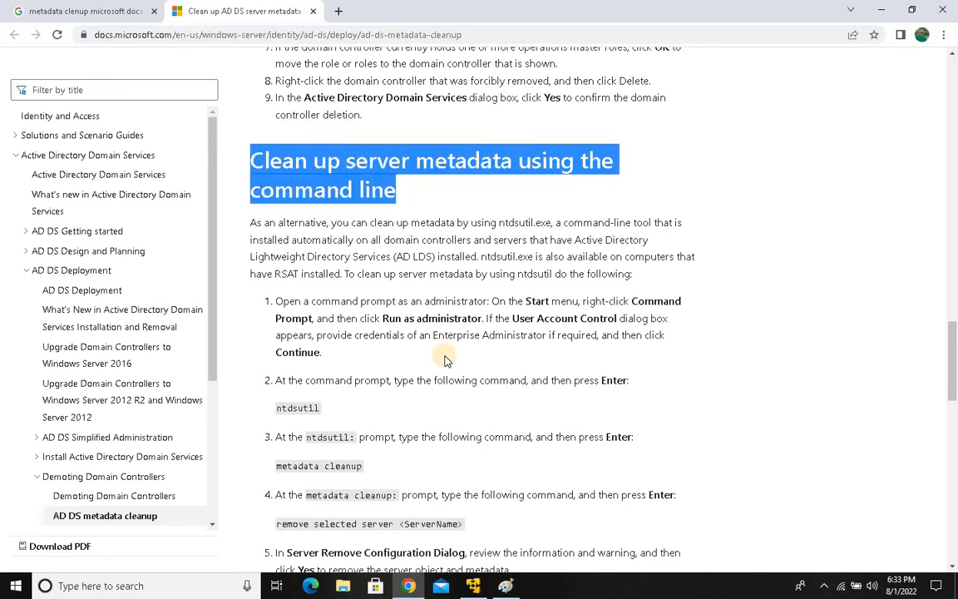
{"action": "scroll", "coordinate": [445, 359], "scroll_direction": "down", "scroll_amount": 4}
{"action": "scroll", "coordinate": [448, 359], "scroll_direction": "down", "scroll_amount": 1}
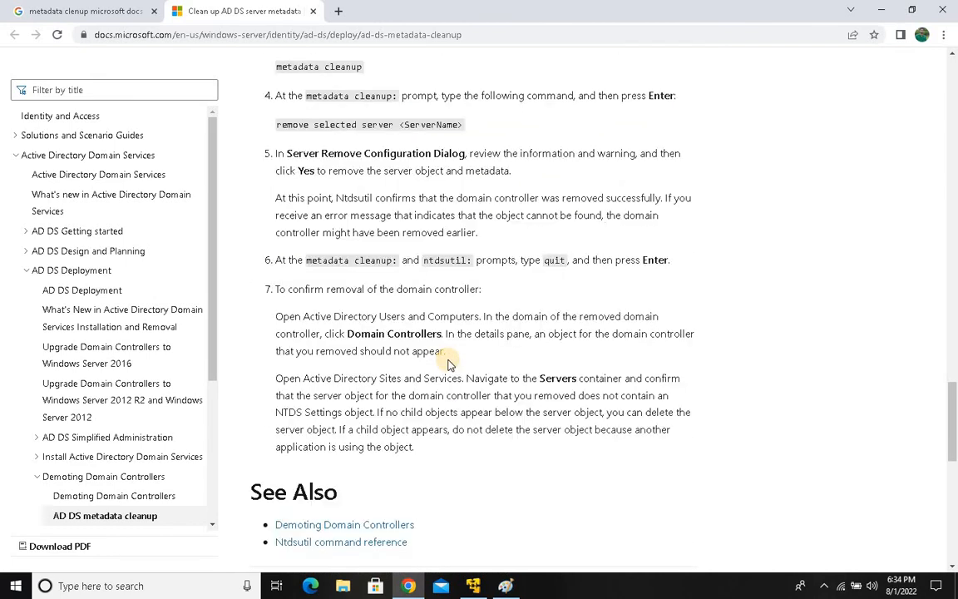
{"action": "scroll", "coordinate": [448, 363], "scroll_direction": "down", "scroll_amount": 1}
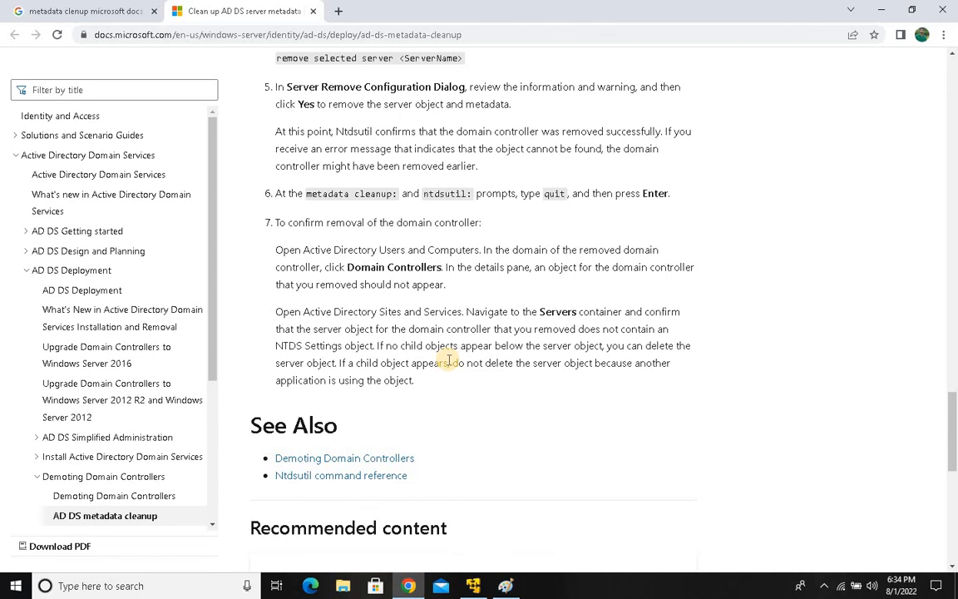
{"action": "scroll", "coordinate": [448, 359], "scroll_direction": "up", "scroll_amount": 1}
{"action": "scroll", "coordinate": [448, 362], "scroll_direction": "up", "scroll_amount": 1}
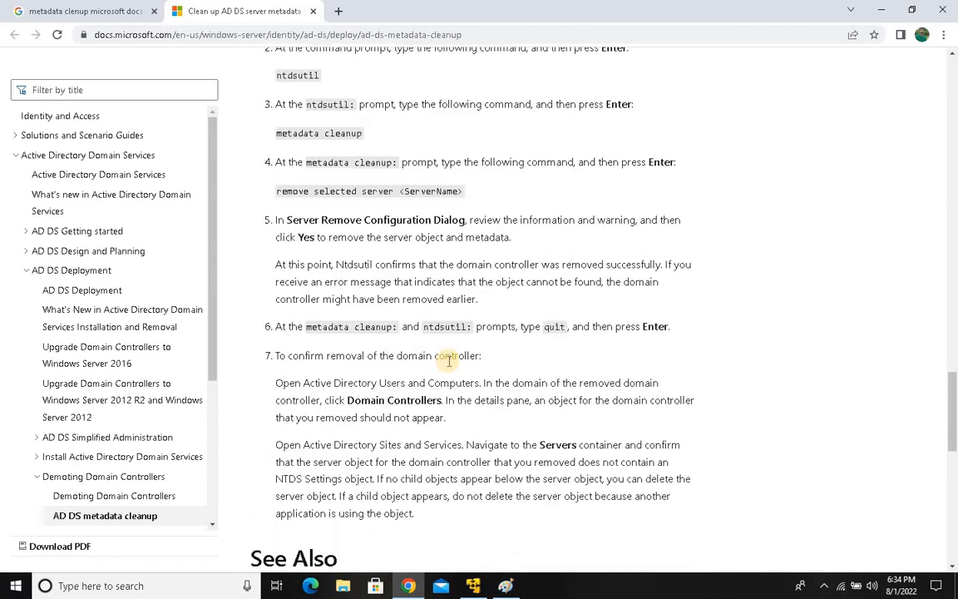
{"action": "scroll", "coordinate": [396, 307], "scroll_direction": "up", "scroll_amount": 2}
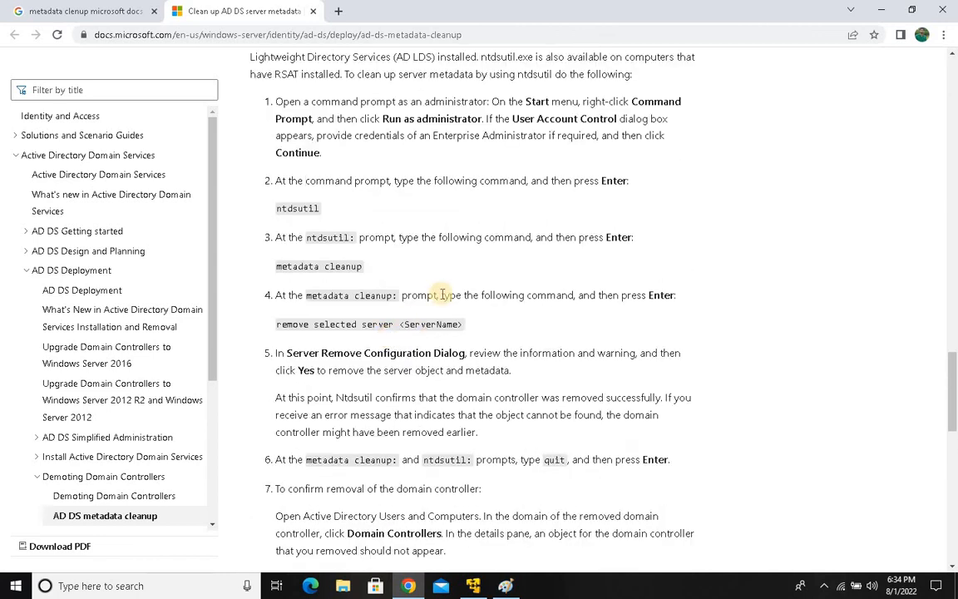
{"action": "left_click_drag", "start_coordinate": [275, 208], "coordinate": [452, 489]}
{"action": "scroll", "coordinate": [453, 478], "scroll_direction": "down", "scroll_amount": 3}
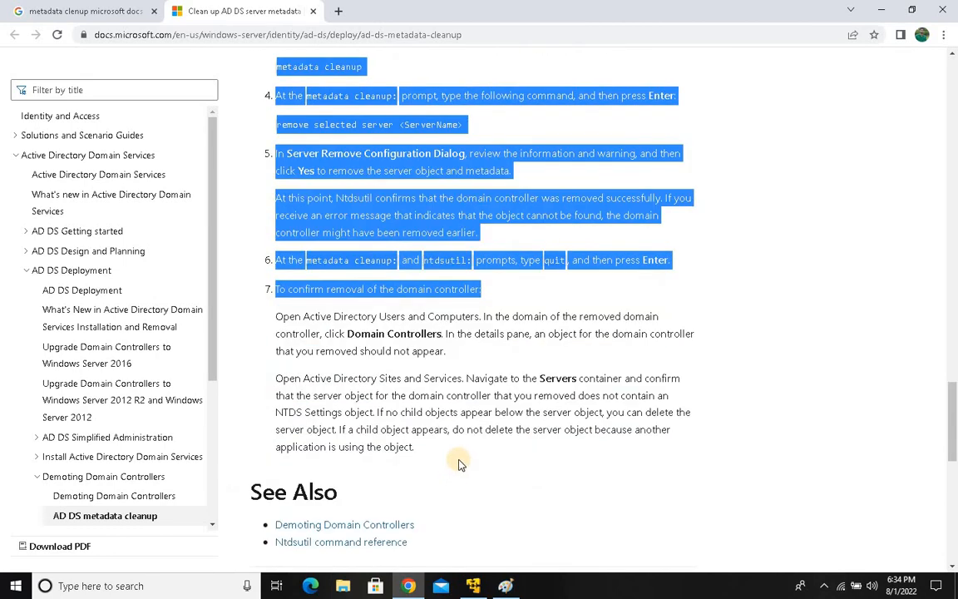
Read and highlight the GUI tools section and the Active Directory Users and Computers cleanup steps in the article.
{"action": "scroll", "coordinate": [458, 464], "scroll_direction": "up", "scroll_amount": 11}
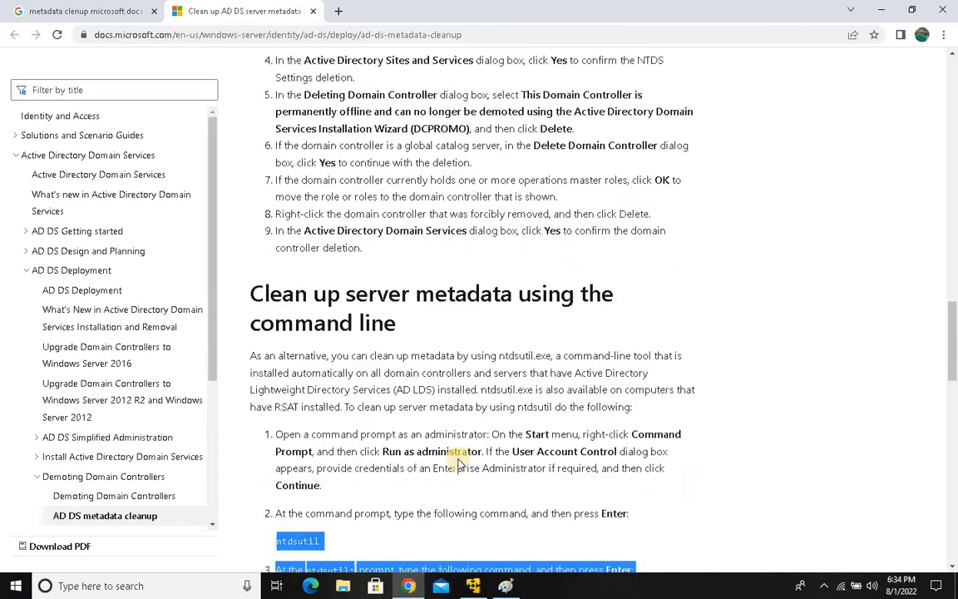
{"action": "scroll", "coordinate": [460, 464], "scroll_direction": "up", "scroll_amount": 10}
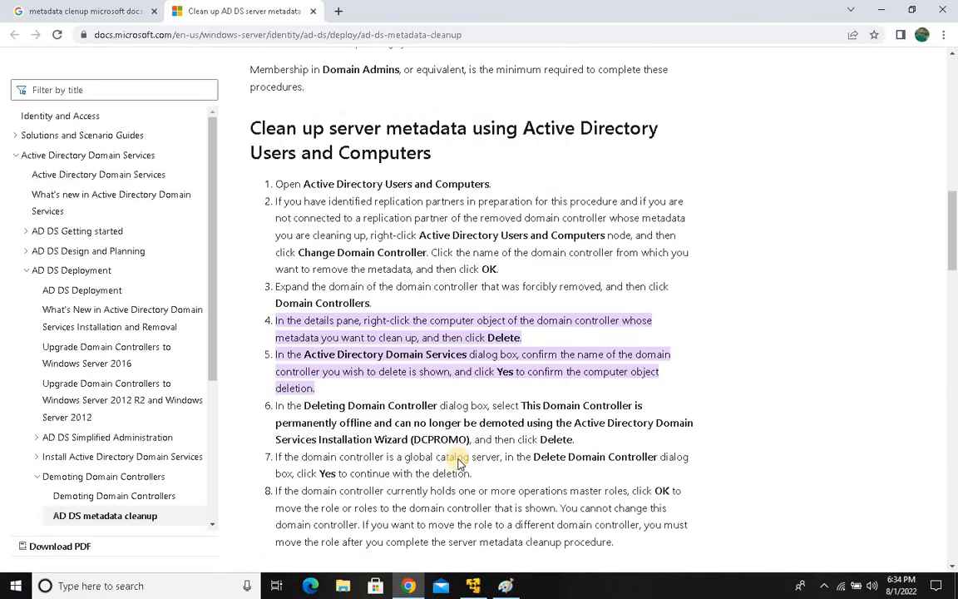
{"action": "scroll", "coordinate": [459, 458], "scroll_direction": "up", "scroll_amount": 2}
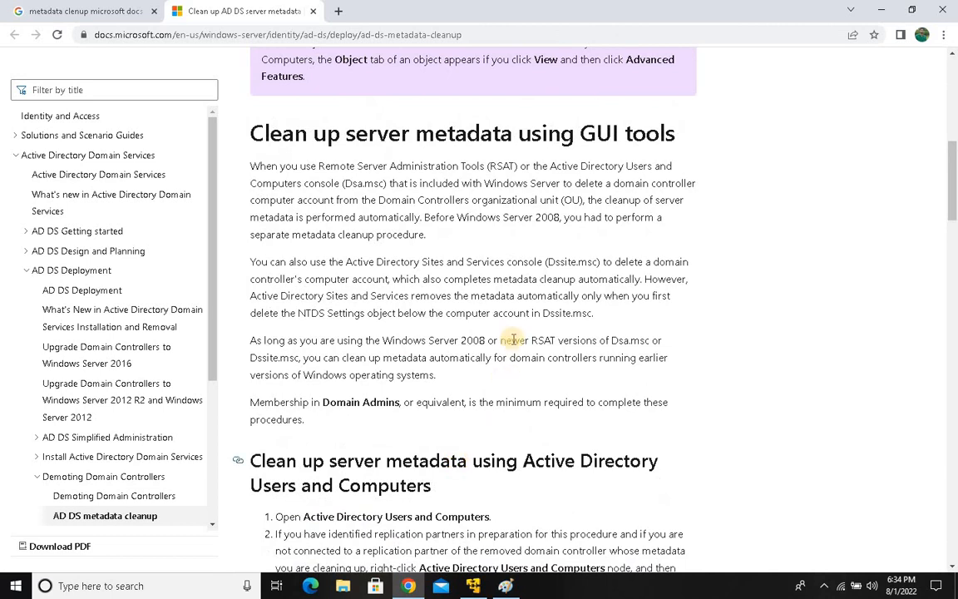
{"action": "left_click_drag", "start_coordinate": [254, 165], "coordinate": [677, 415]}
{"action": "scroll", "coordinate": [678, 416], "scroll_direction": "down", "scroll_amount": 2}
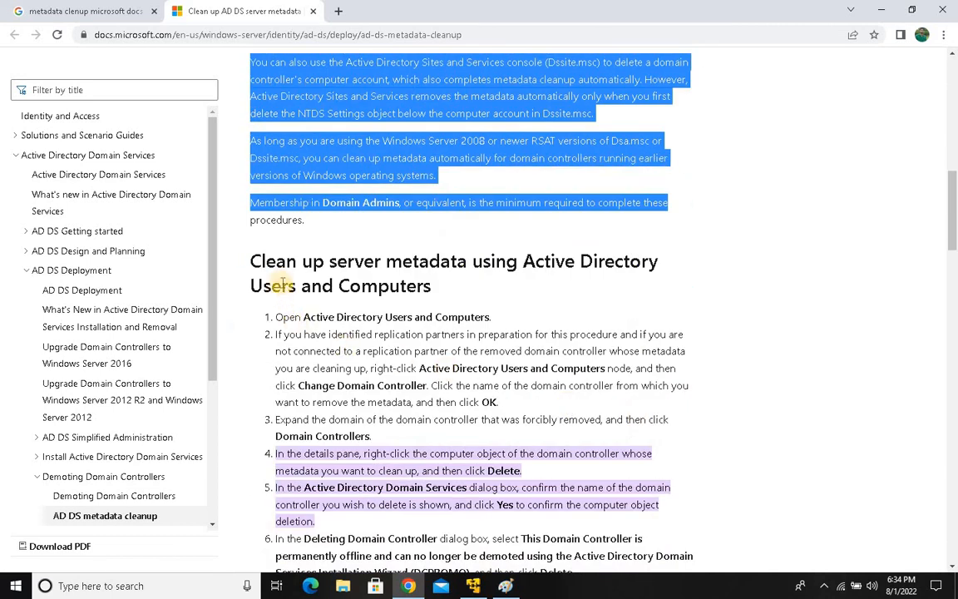
{"action": "left_click_drag", "start_coordinate": [260, 256], "coordinate": [273, 79]}
{"action": "left_click", "coordinate": [594, 288]}
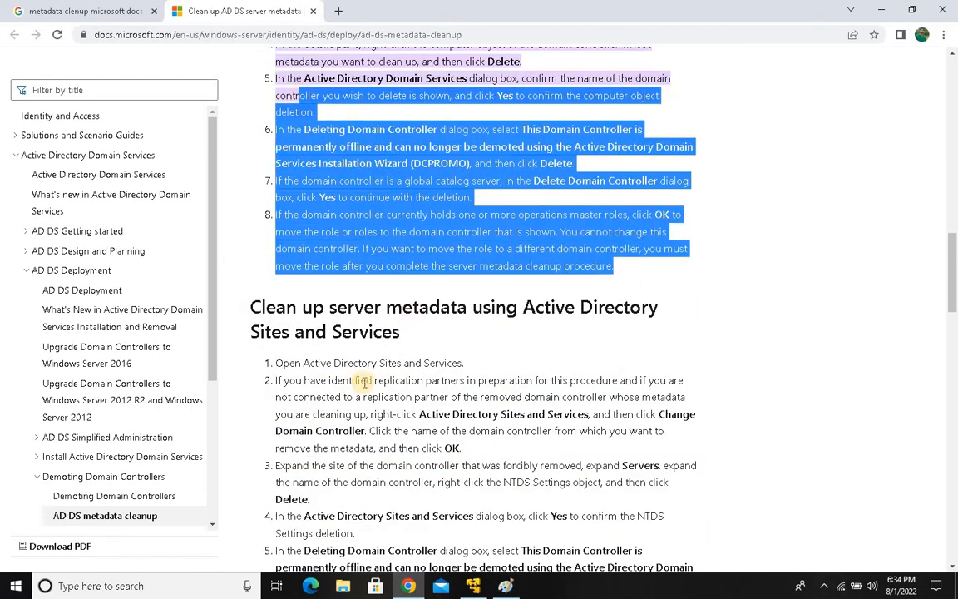
Read the article's section on cleaning up server metadata using Active Directory Sites and Services, through confirming the domain controller deletion.
{"action": "scroll", "coordinate": [379, 388], "scroll_direction": "down", "scroll_amount": 2}
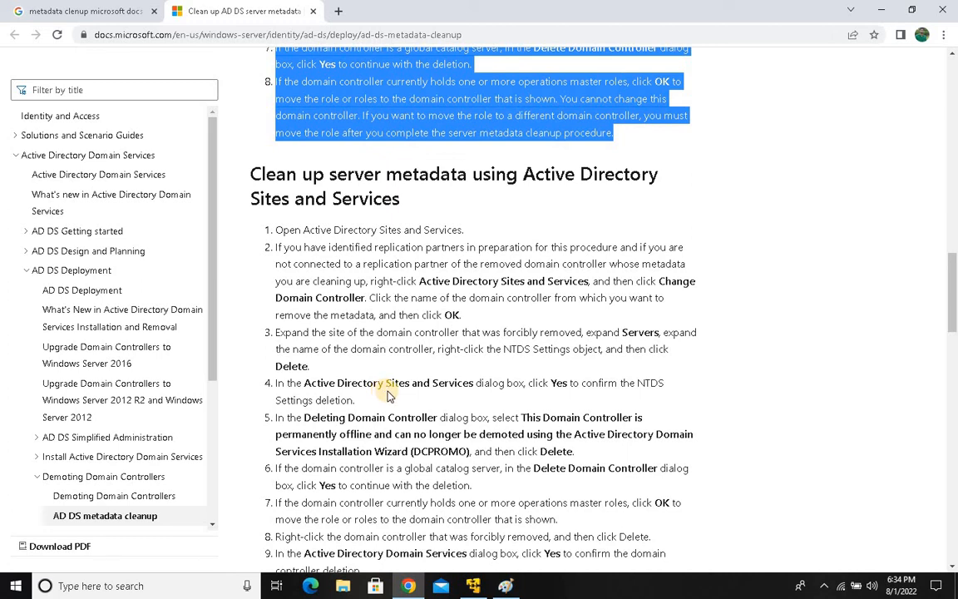
{"action": "scroll", "coordinate": [390, 397], "scroll_direction": "down", "scroll_amount": 1}
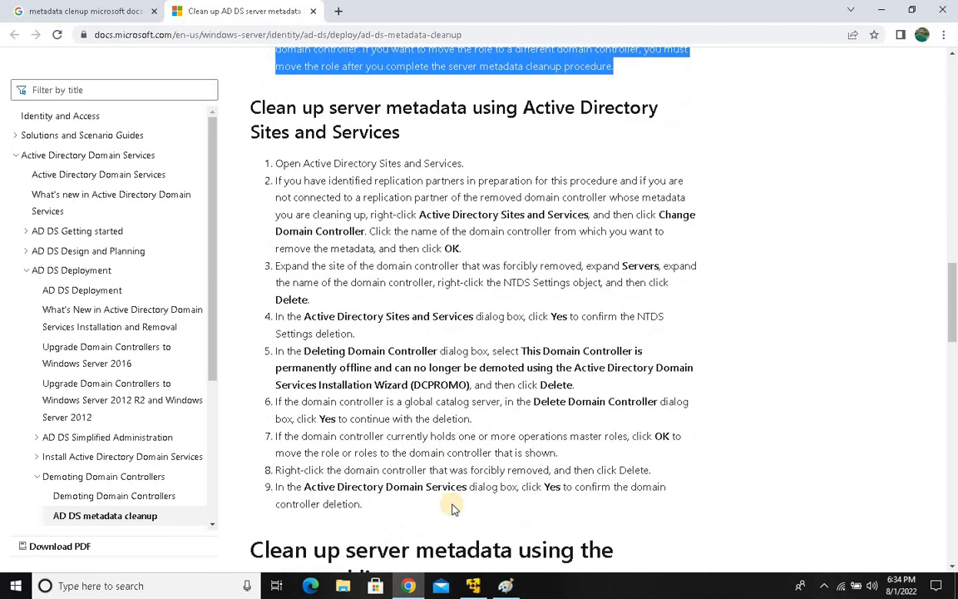
{"action": "scroll", "coordinate": [488, 481], "scroll_direction": "up", "scroll_amount": 5}
Highlight the command-line cleanup steps from ntdsutil through quit, then highlight only the ntdsutil command.
{"action": "scroll", "coordinate": [487, 428], "scroll_direction": "down", "scroll_amount": 6}
{"action": "scroll", "coordinate": [487, 427], "scroll_direction": "down", "scroll_amount": 6}
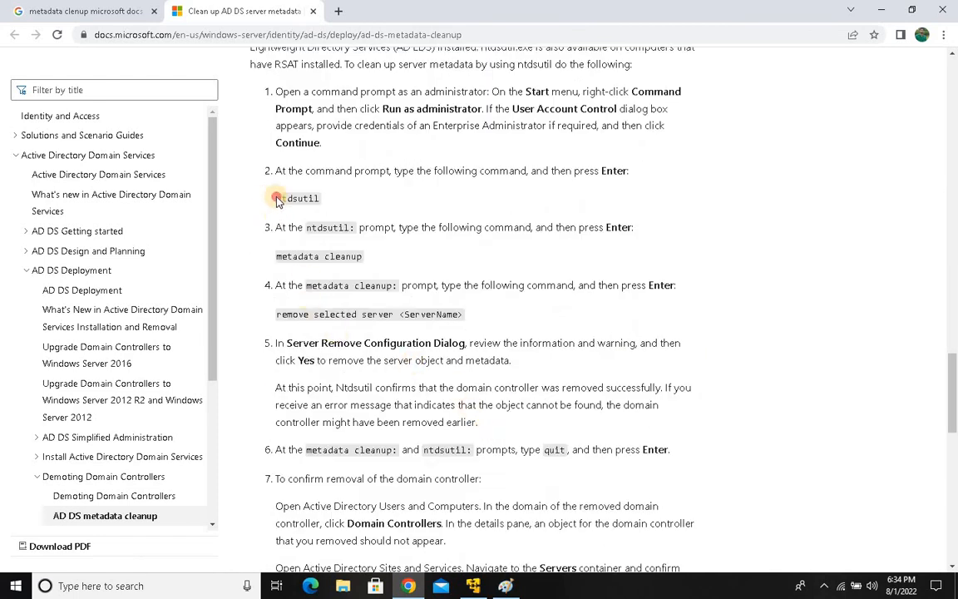
{"action": "left_click_drag", "start_coordinate": [274, 197], "coordinate": [579, 468]}
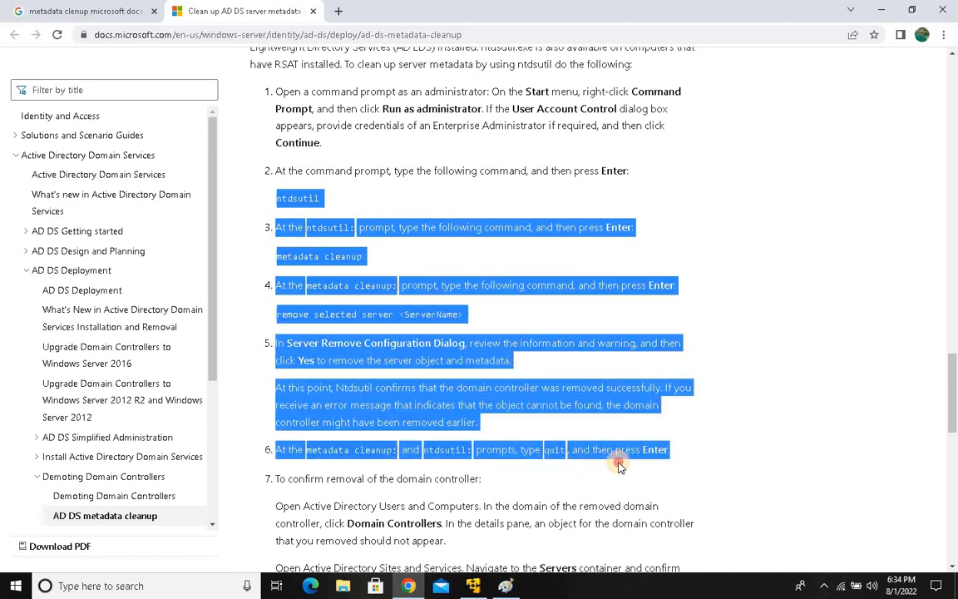
{"action": "left_click", "coordinate": [394, 453]}
{"action": "left_click_drag", "start_coordinate": [336, 206], "coordinate": [270, 197]}
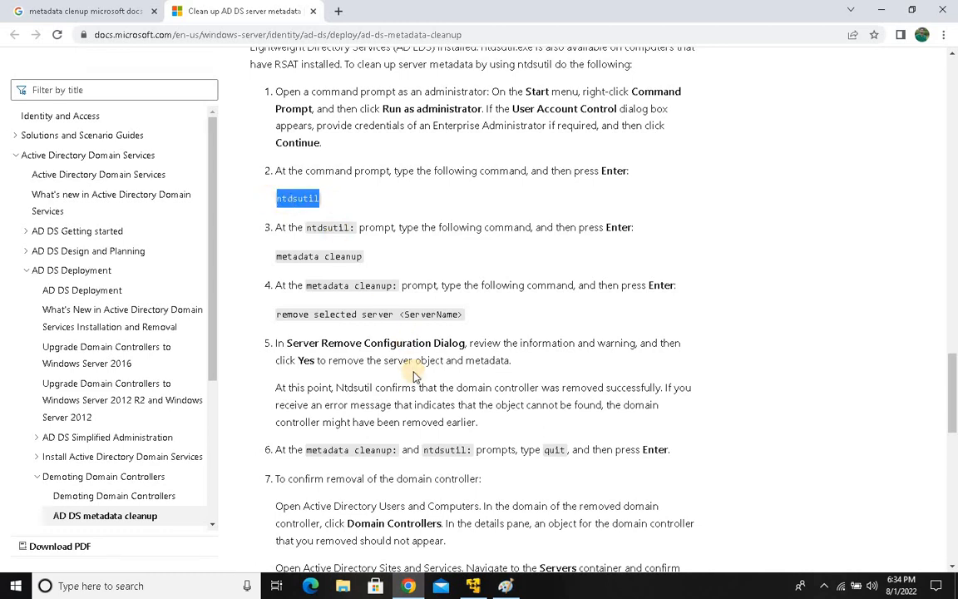
Skim the removal confirmation step and the recommended content at the article's end, and return to the article's beginning.
{"action": "scroll", "coordinate": [413, 375], "scroll_direction": "down", "scroll_amount": 5}
{"action": "scroll", "coordinate": [413, 375], "scroll_direction": "down", "scroll_amount": 4}
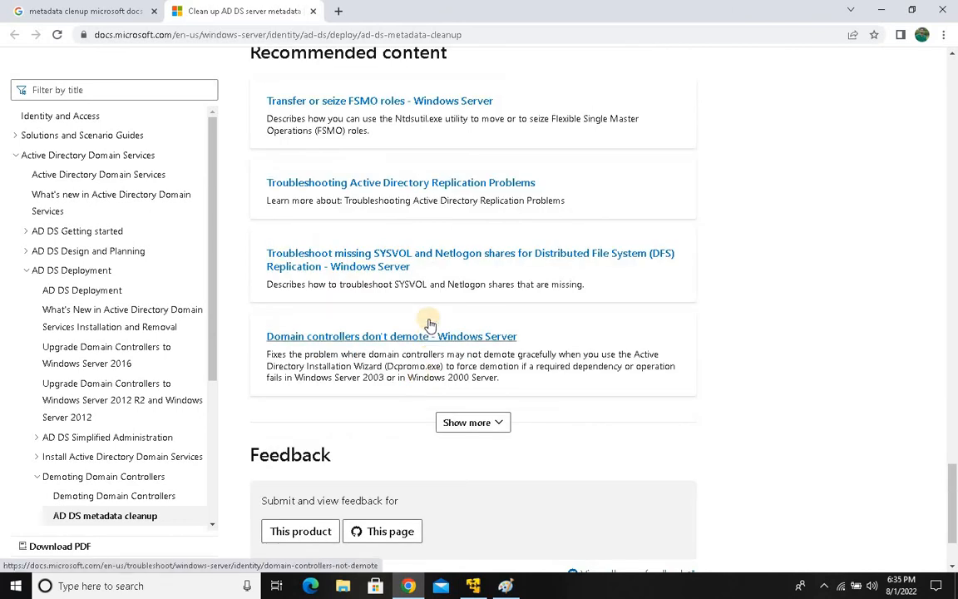
{"action": "scroll", "coordinate": [430, 325], "scroll_direction": "up", "scroll_amount": 15}
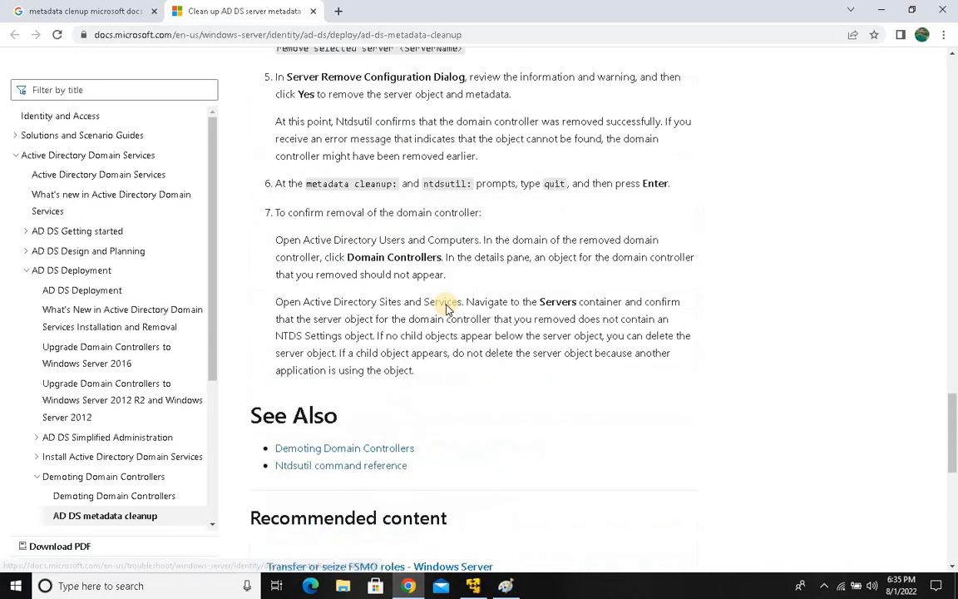
{"action": "scroll", "coordinate": [447, 305], "scroll_direction": "up", "scroll_amount": 12}
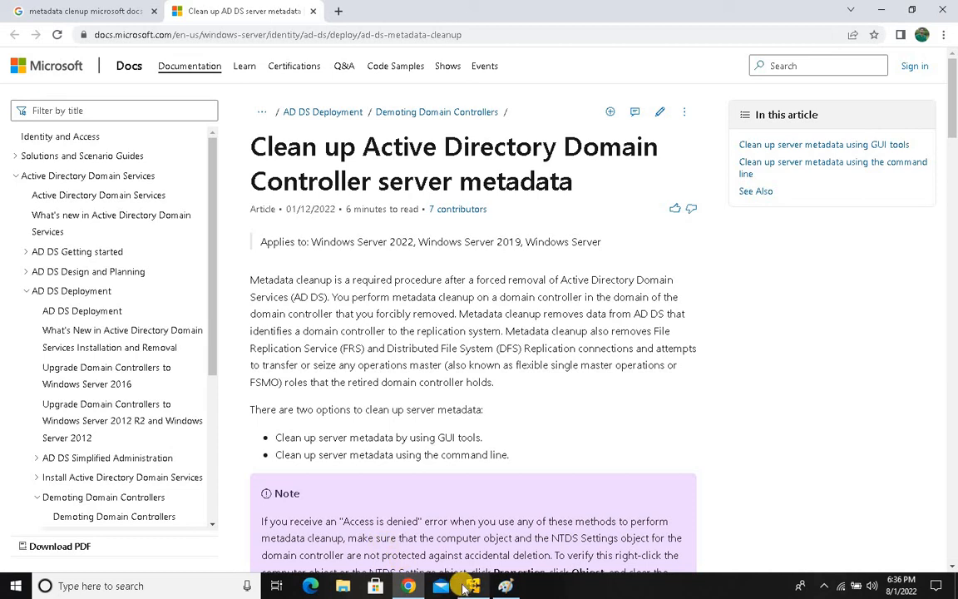
Switch to the MAXDC1 virtual machine in VMware Player to view Active Directory Sites and Services, then return to the article in Chrome.
{"action": "mouse_move", "coordinate": [468, 584]}
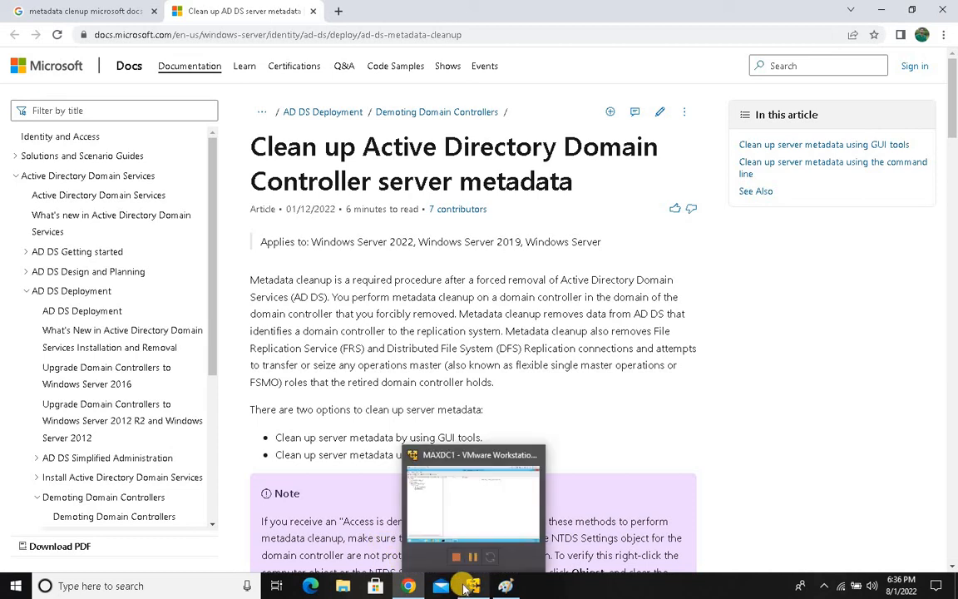
{"action": "left_click", "coordinate": [463, 522]}
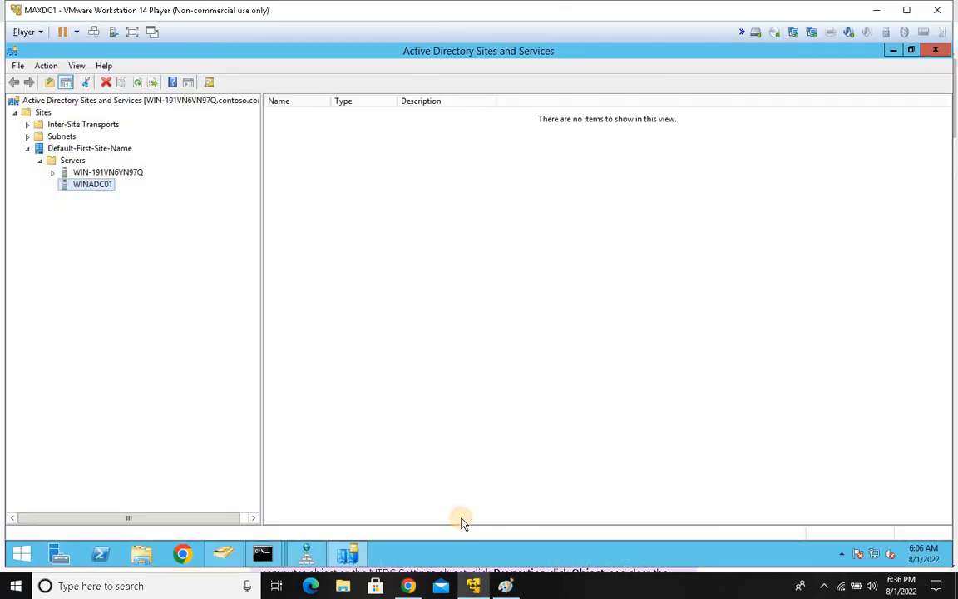
{"action": "left_click", "coordinate": [413, 586]}
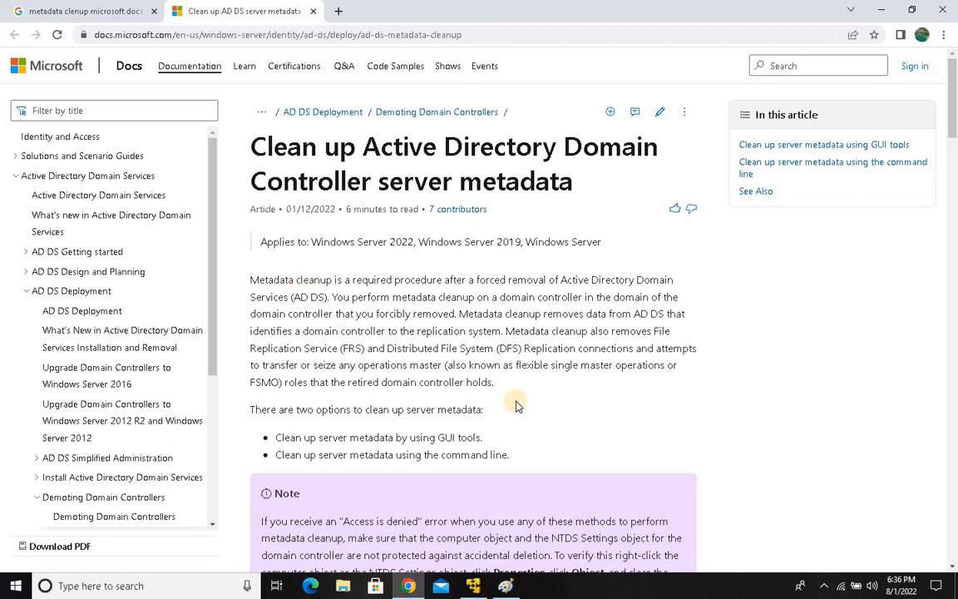
Highlight the article's introduction, from its title through the overview paragraph and the two metadata cleanup options.
{"action": "left_click_drag", "start_coordinate": [497, 383], "coordinate": [353, 297]}
{"action": "left_click_drag", "start_coordinate": [284, 250], "coordinate": [251, 146]}
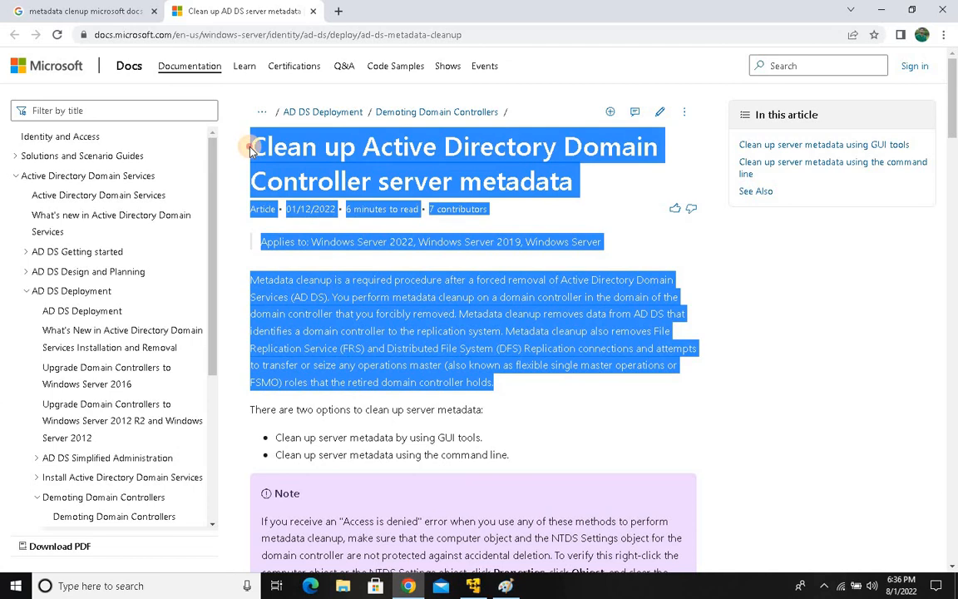
{"action": "left_click", "coordinate": [459, 407]}
{"action": "left_click_drag", "start_coordinate": [510, 455], "coordinate": [249, 143]}
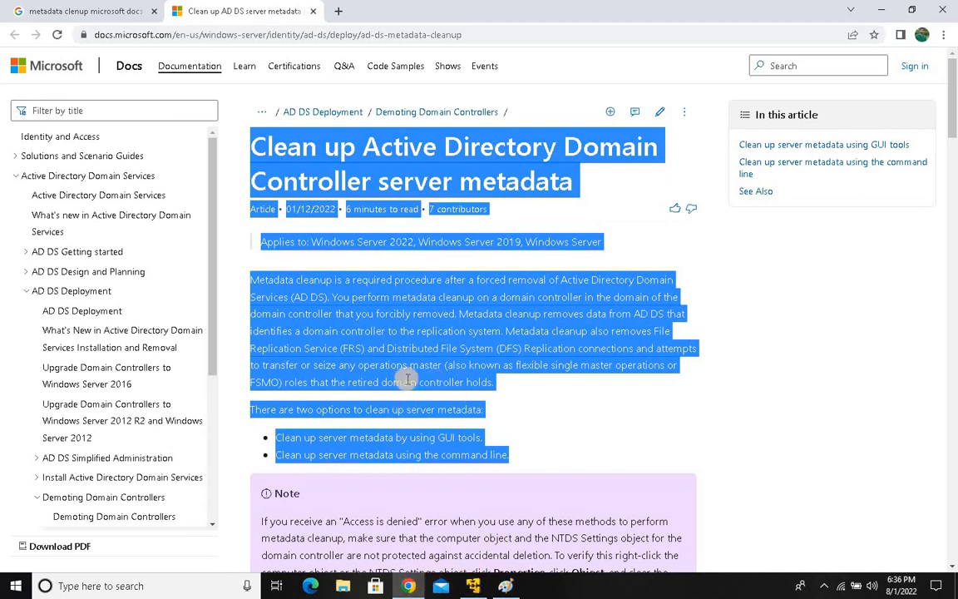
{"action": "left_click", "coordinate": [518, 463]}
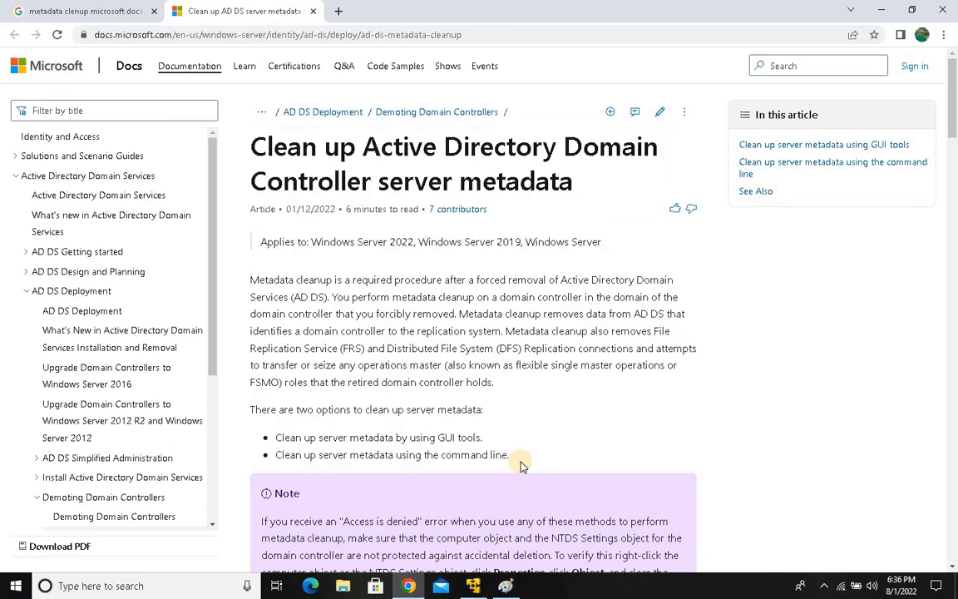
{"action": "left_click_drag", "start_coordinate": [520, 464], "coordinate": [256, 142]}
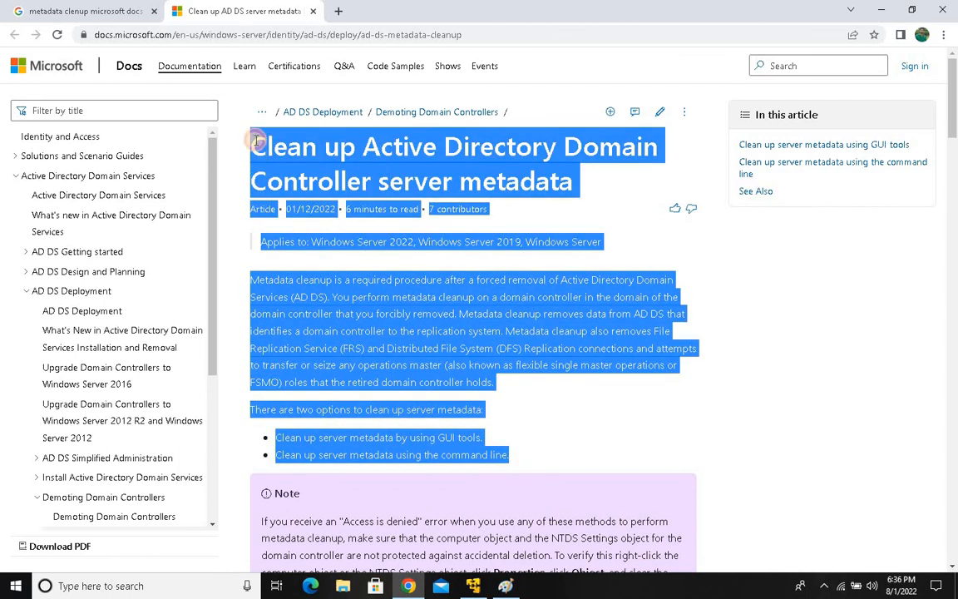